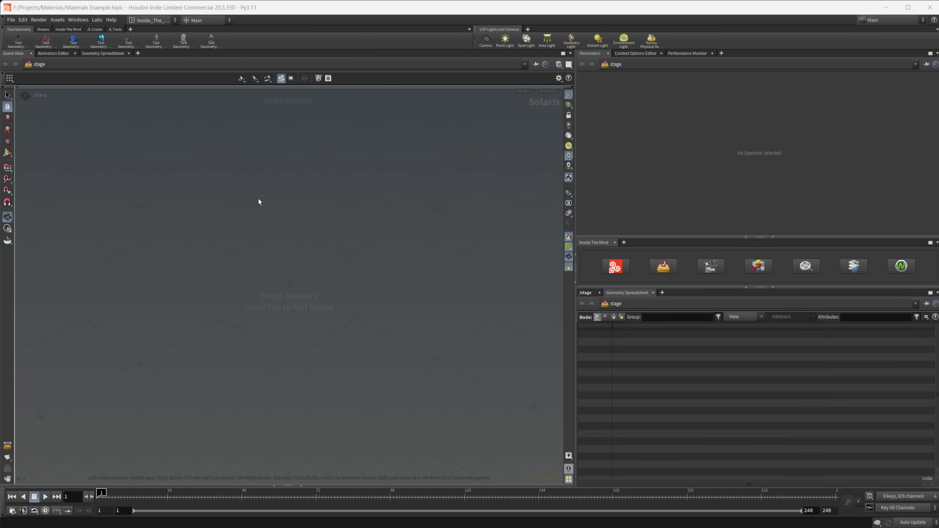
Add a SOP Create node to the stage and enter its geometry network
{"action": "key", "text": "Tab"}
{"action": "type", "text": "sop"}
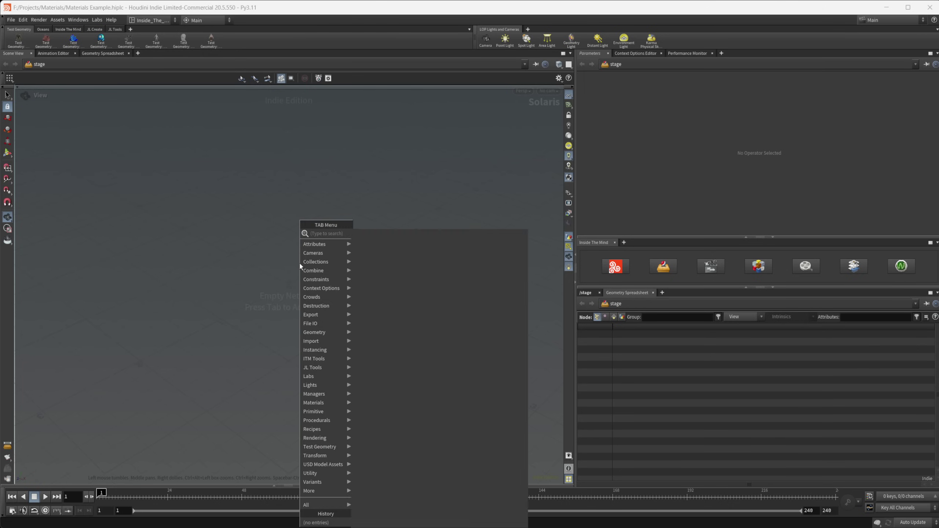
{"action": "key", "text": "Return"}
{"action": "left_click", "coordinate": [300, 265]}
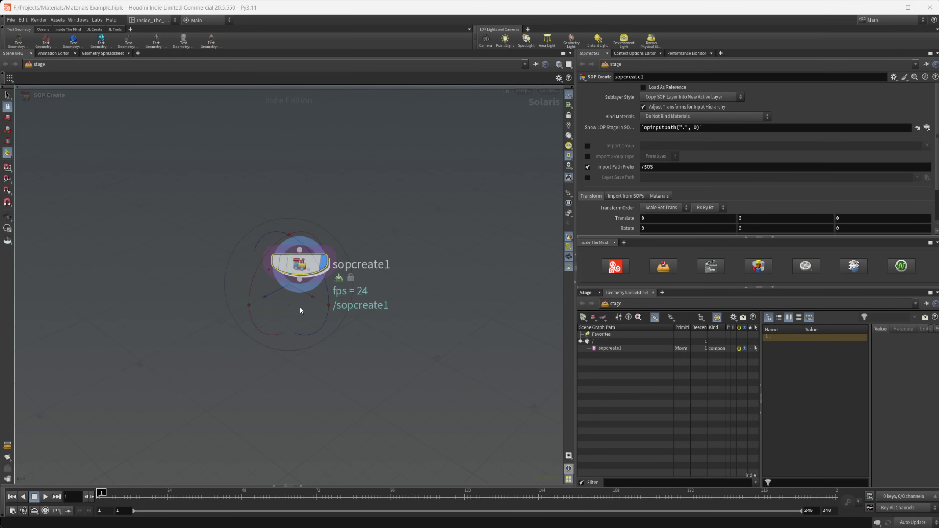
{"action": "double_click", "coordinate": [300, 266]}
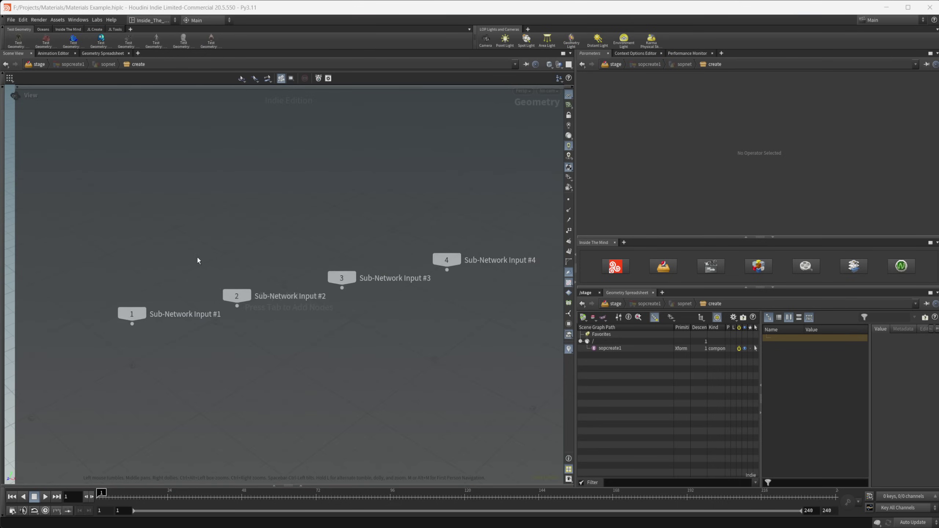
Add a Sphere node in the empty geometry network
{"action": "middle_click_drag", "start_coordinate": [398, 351], "coordinate": [366, 313]}
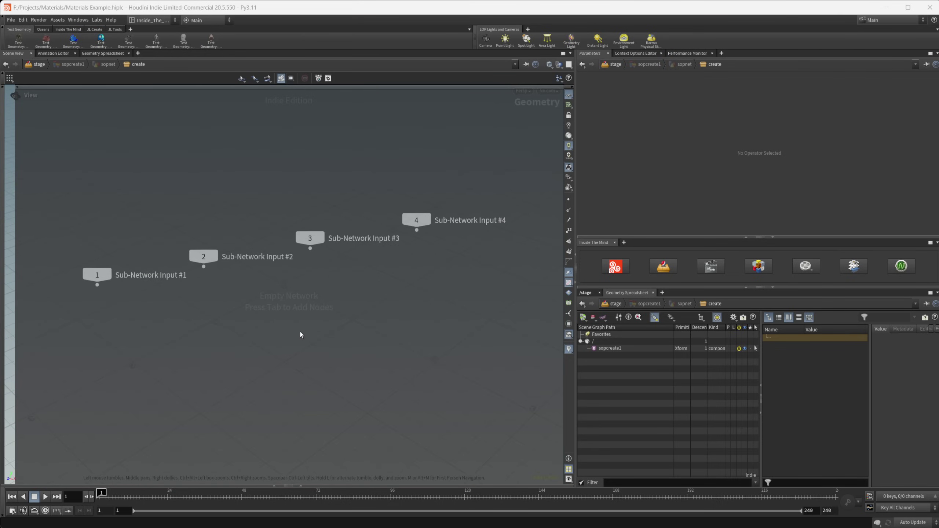
{"action": "key", "text": "Tab"}
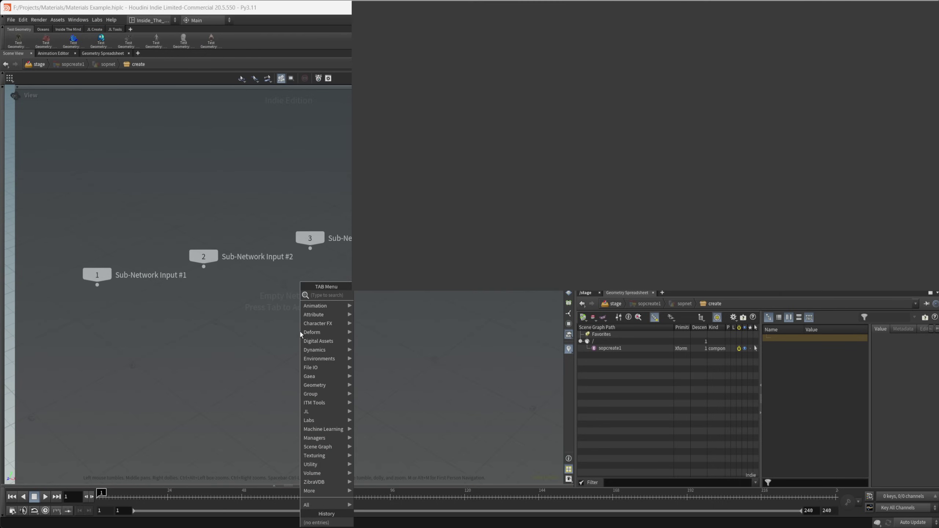
{"action": "type", "text": "sphere"}
{"action": "key", "text": "Return"}
{"action": "left_click", "coordinate": [300, 332]}
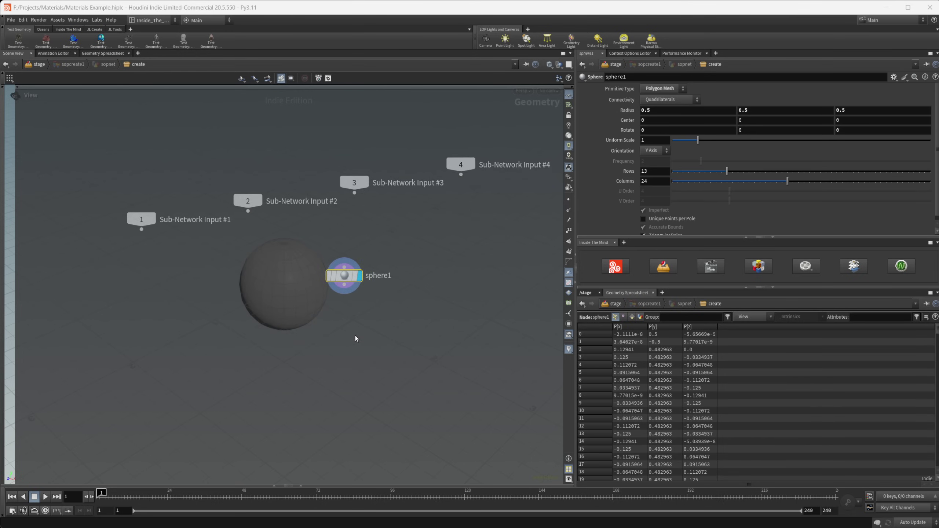
Add a UV Project node after the sphere with Polar projection, and return to the stage level
{"action": "key", "text": "Tab"}
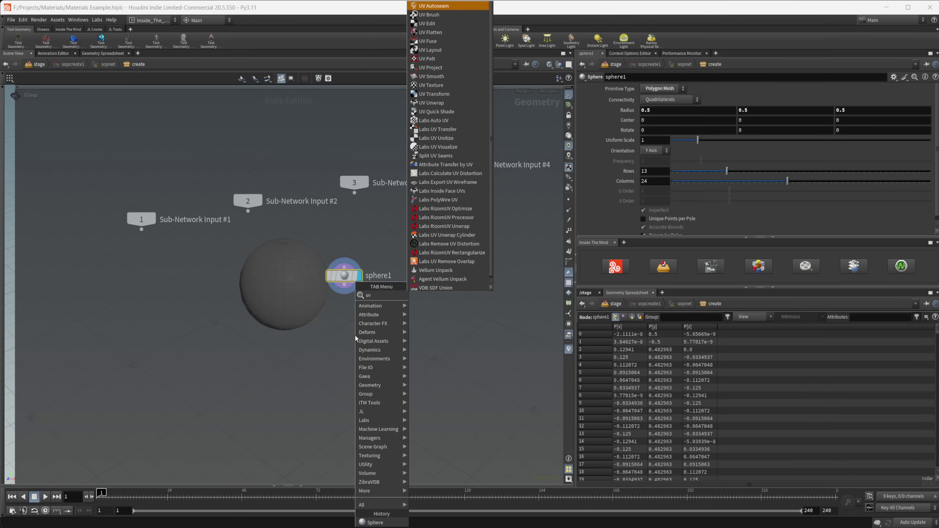
{"action": "type", "text": "uv pro"}
{"action": "key", "text": "Return"}
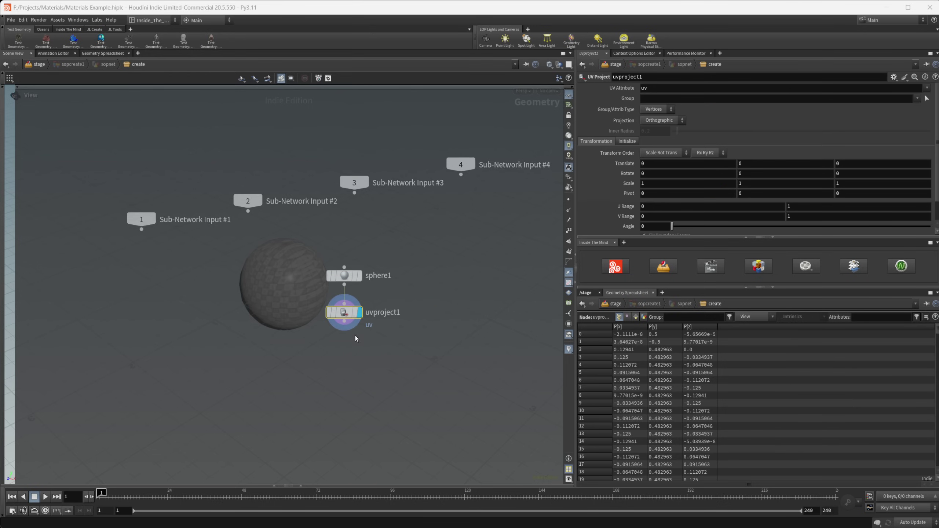
{"action": "left_click", "coordinate": [670, 121]}
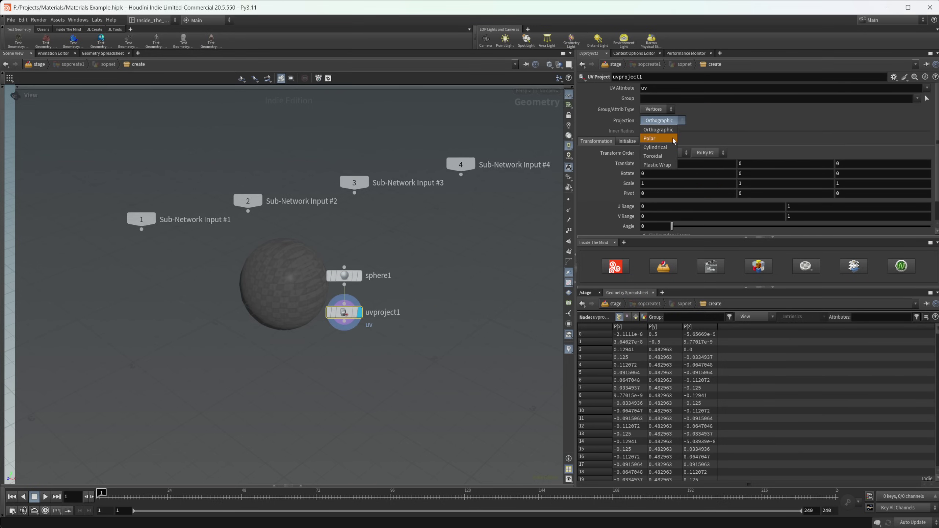
{"action": "left_click", "coordinate": [650, 139]}
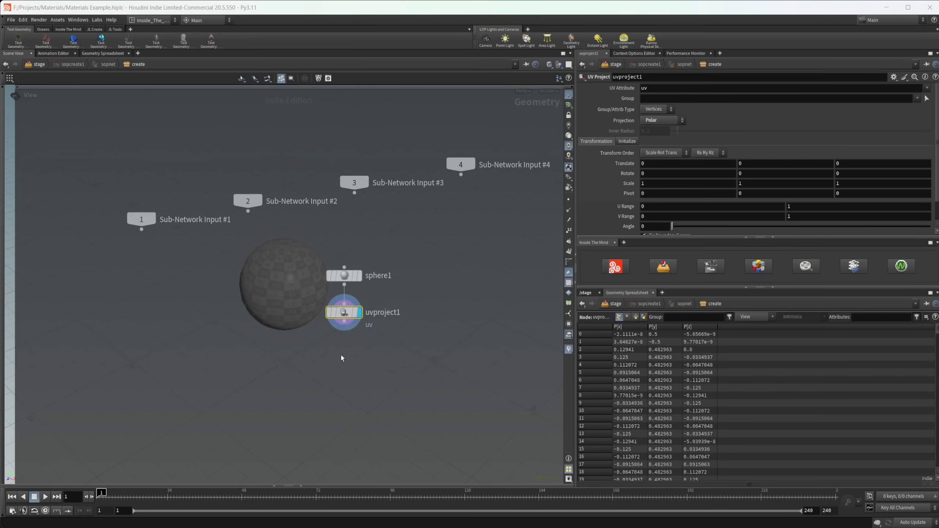
{"action": "key", "text": "u"}
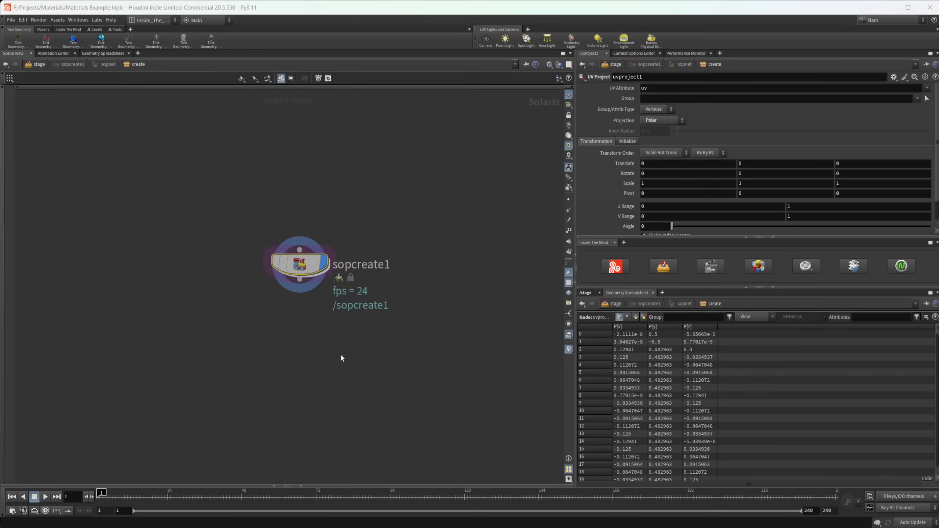
Add a Material Library node below the SOP Create node and enter it
{"action": "key", "text": "Tab"}
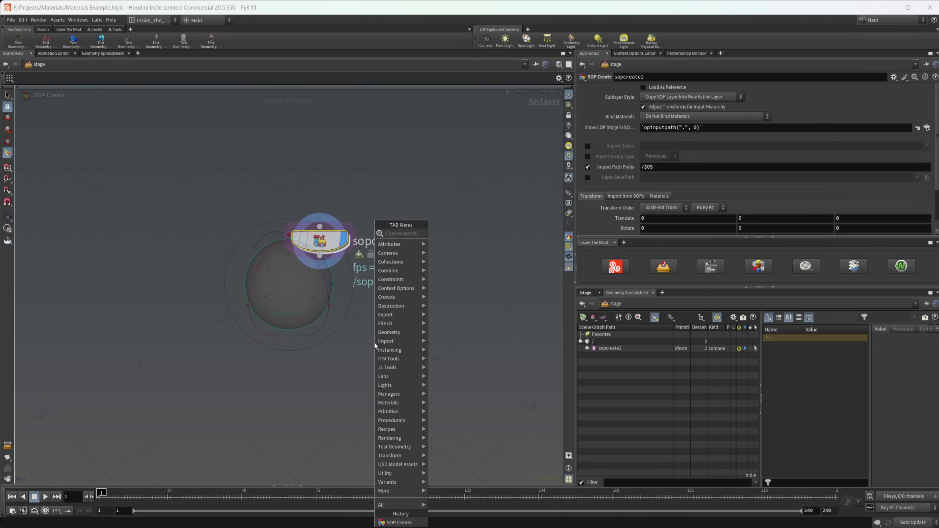
{"action": "type", "text": "mater"}
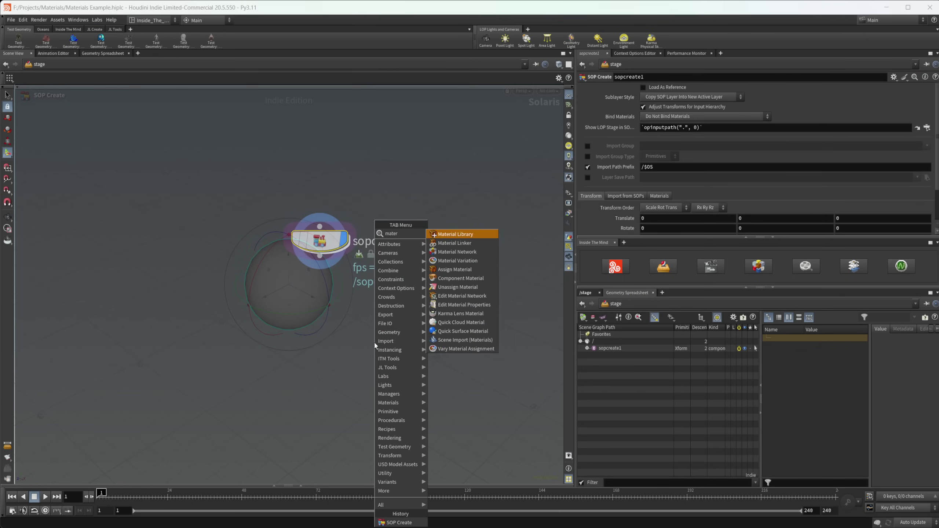
{"action": "key", "text": "Return"}
{"action": "key", "text": "Return"}
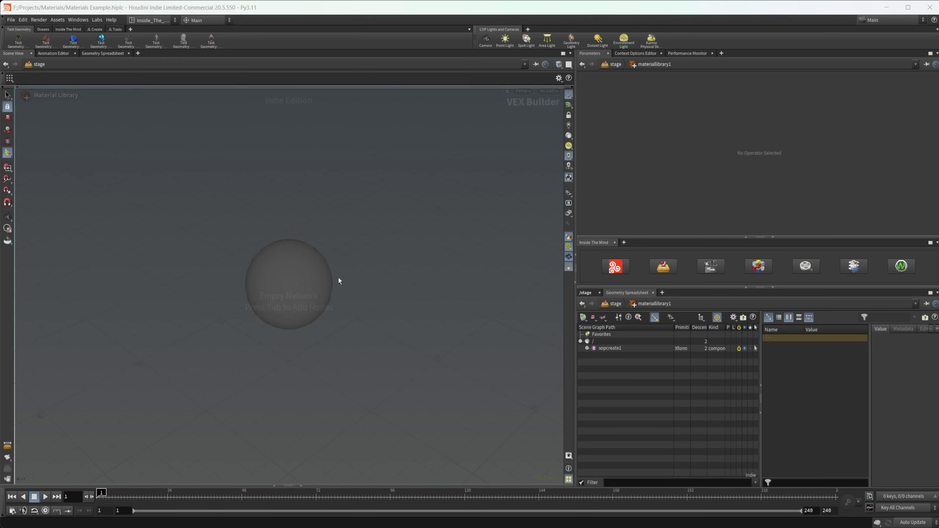
Create a Karma Material Builder in the material library and enter its network
{"action": "key", "text": "Tab"}
{"action": "type", "text": "karm"}
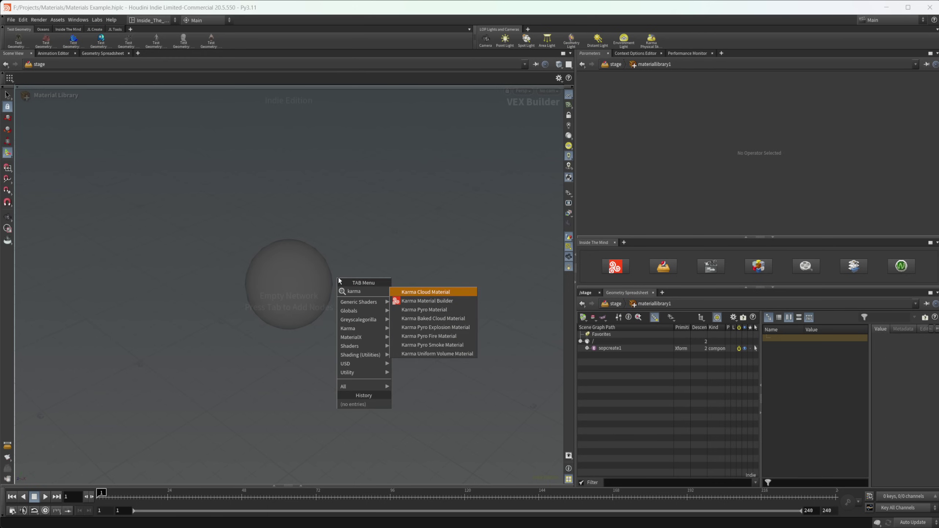
{"action": "key", "text": "Down"}
{"action": "key", "text": "Return"}
{"action": "left_click", "coordinate": [339, 277]}
{"action": "double_click", "coordinate": [338, 277]}
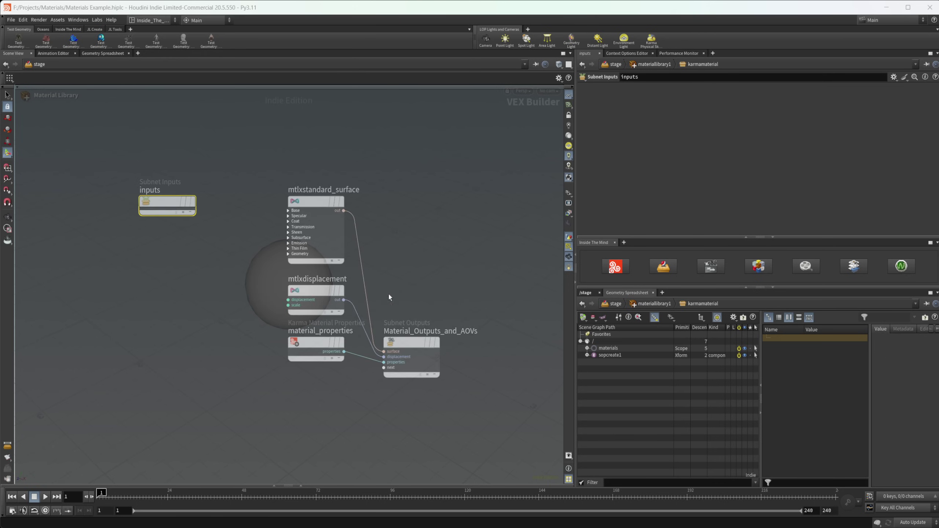
Add an MtlX Tiled Image node beside the standard surface shader
{"action": "left_click_drag", "start_coordinate": [362, 283], "coordinate": [347, 212]}
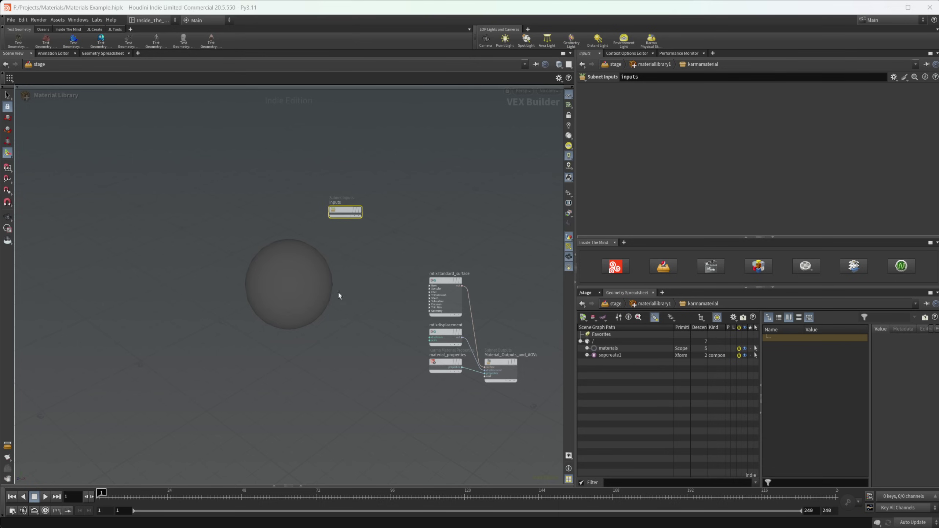
{"action": "middle_click_drag", "start_coordinate": [388, 327], "coordinate": [356, 322]}
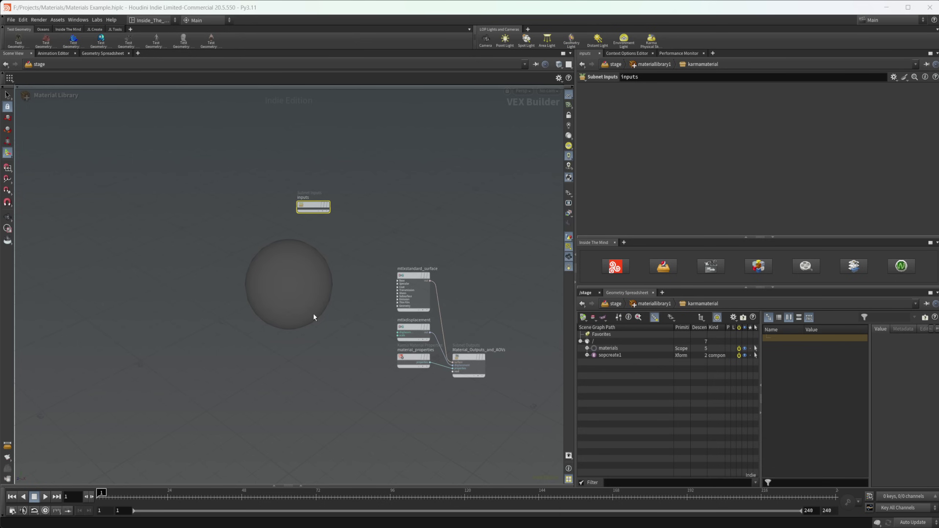
{"action": "key", "text": "Tab"}
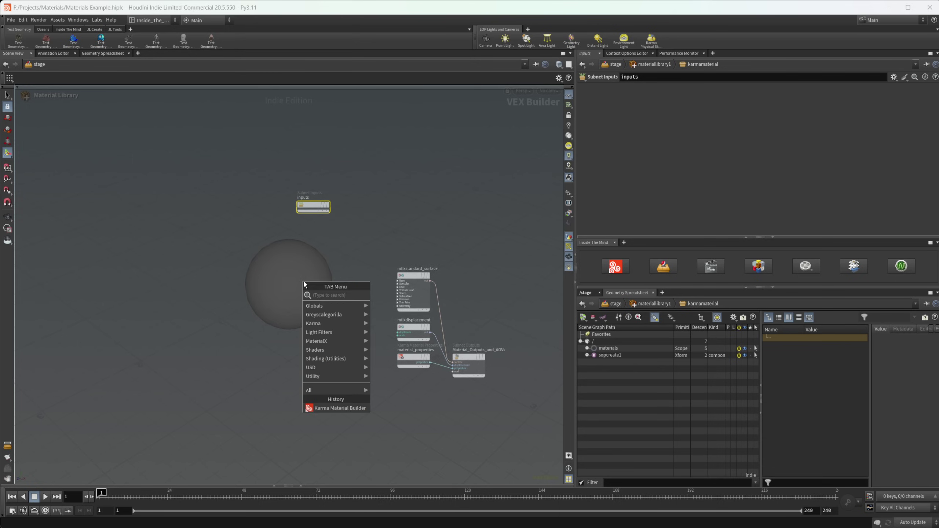
{"action": "type", "text": "imag"}
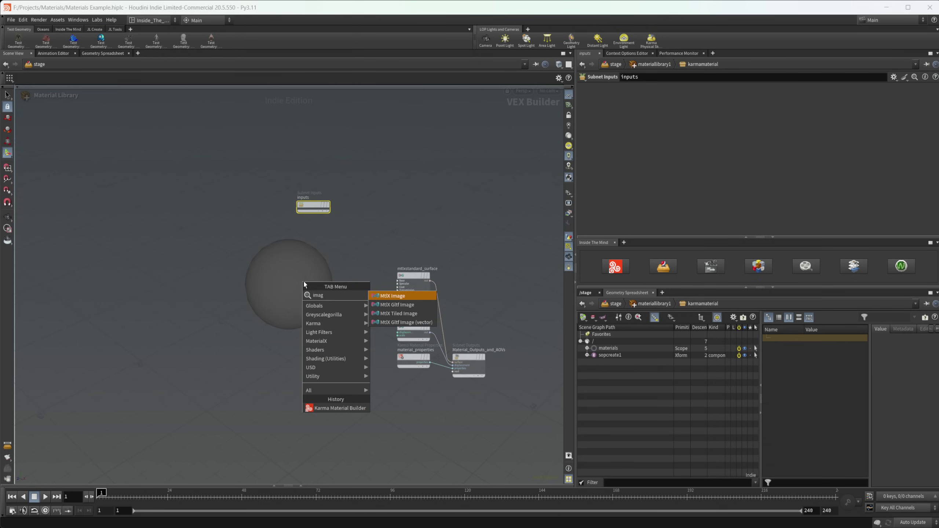
{"action": "key", "text": "Down"}
{"action": "key", "text": "Down"}
{"action": "key", "text": "Return"}
{"action": "left_click", "coordinate": [303, 282]}
{"action": "scroll", "coordinate": [304, 281], "scroll_direction": "up", "scroll_amount": 3}
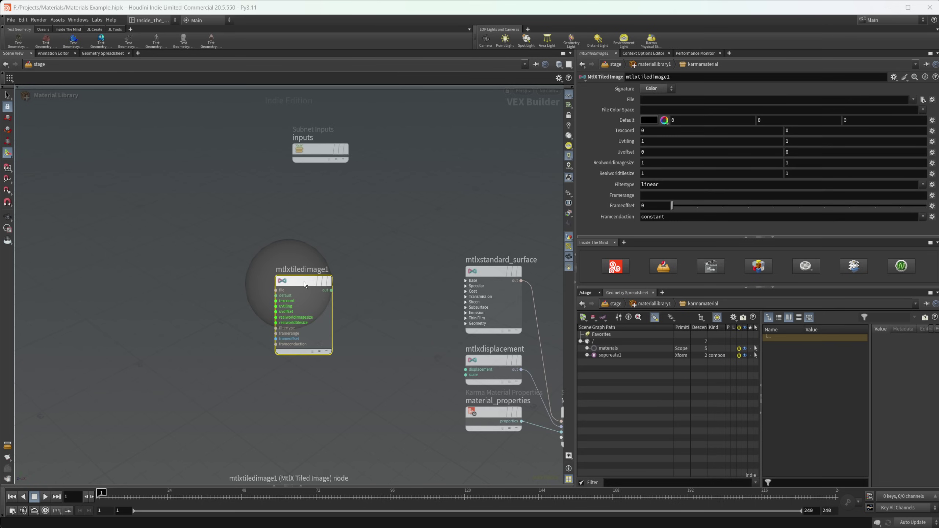
Set the tiled image's signature to Float and load $HIP/render/Materials.rop_image1.0001.exr as its file
{"action": "left_click", "coordinate": [352, 288]}
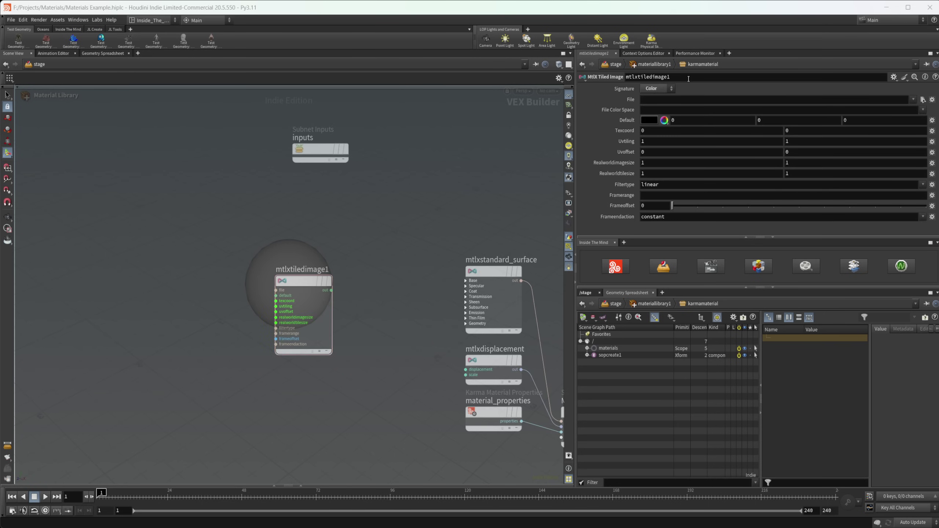
{"action": "left_click", "coordinate": [657, 88]}
{"action": "left_click", "coordinate": [655, 97]}
{"action": "left_click", "coordinate": [922, 100]}
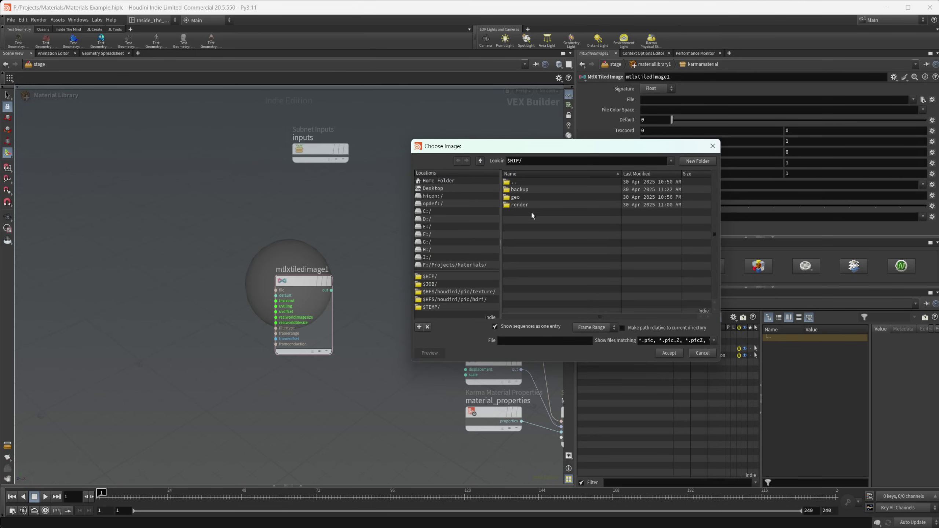
{"action": "double_click", "coordinate": [532, 206]}
{"action": "left_click", "coordinate": [541, 190]}
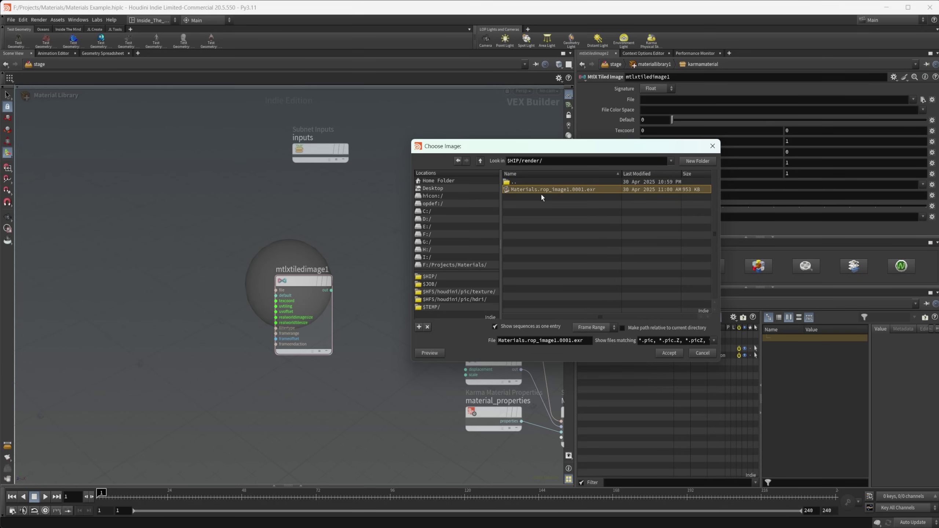
{"action": "left_click", "coordinate": [669, 353]}
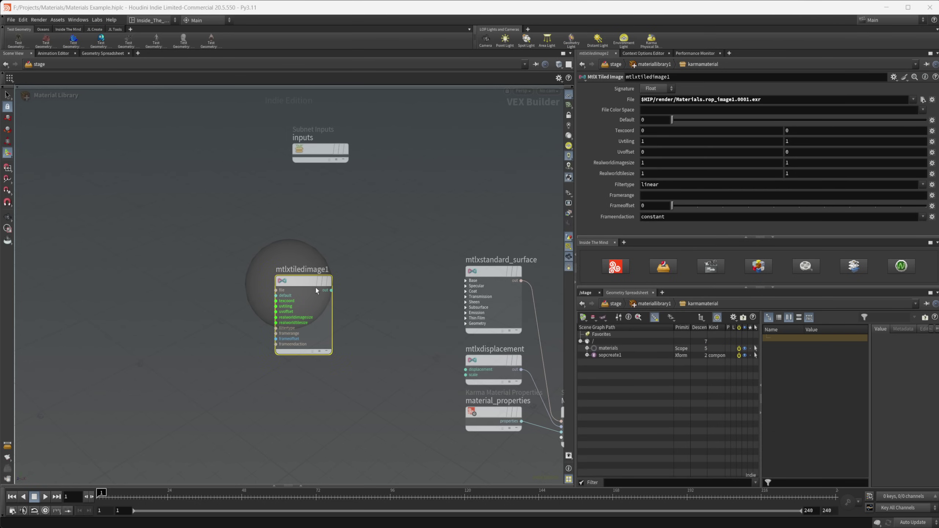
Connect the tiled image's output to an input in the standard surface's Base group and go back up to the stage
{"action": "left_click_drag", "start_coordinate": [330, 290], "coordinate": [492, 308]}
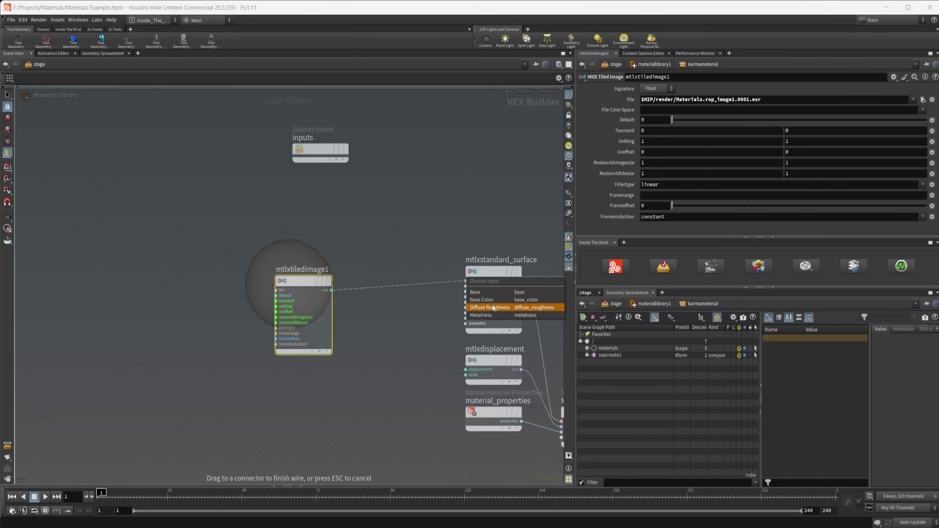
{"action": "left_click", "coordinate": [480, 307]}
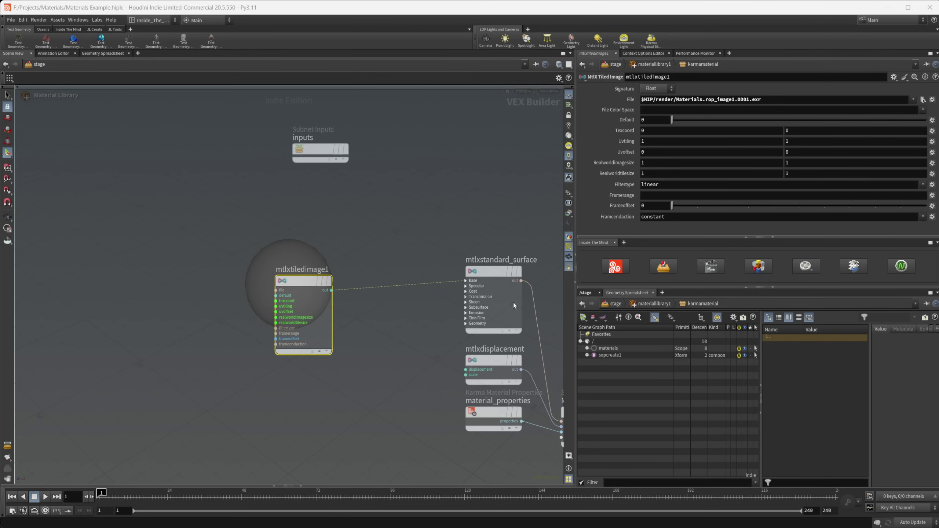
{"action": "key", "text": "u"}
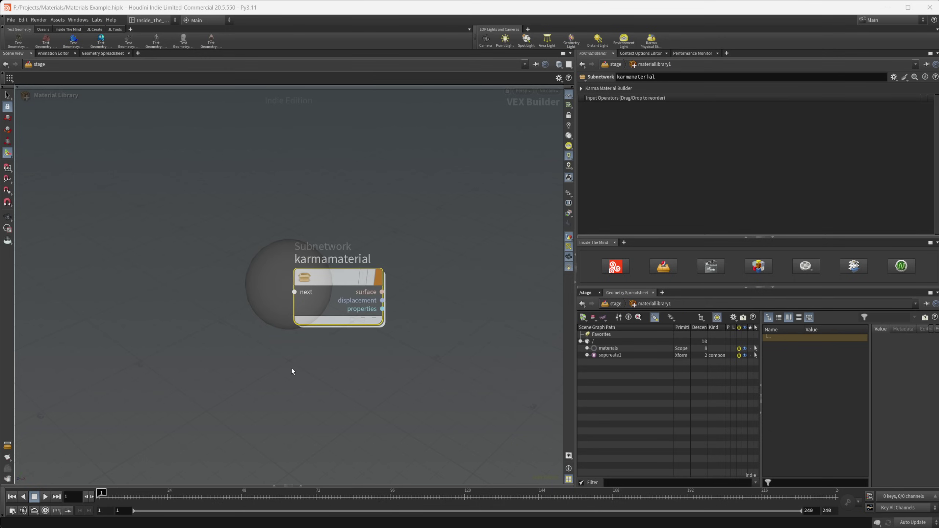
{"action": "key", "text": "u"}
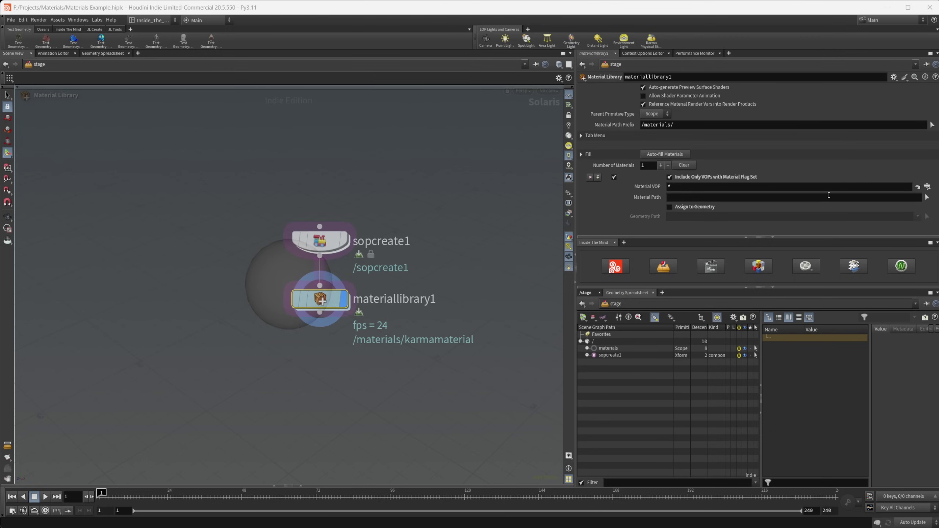
Auto-fill the material library's materials, assign karmamaterial to geometry path /sopcreate1, and view the textured sphere
{"action": "left_click", "coordinate": [668, 155]}
{"action": "left_click", "coordinate": [707, 208]}
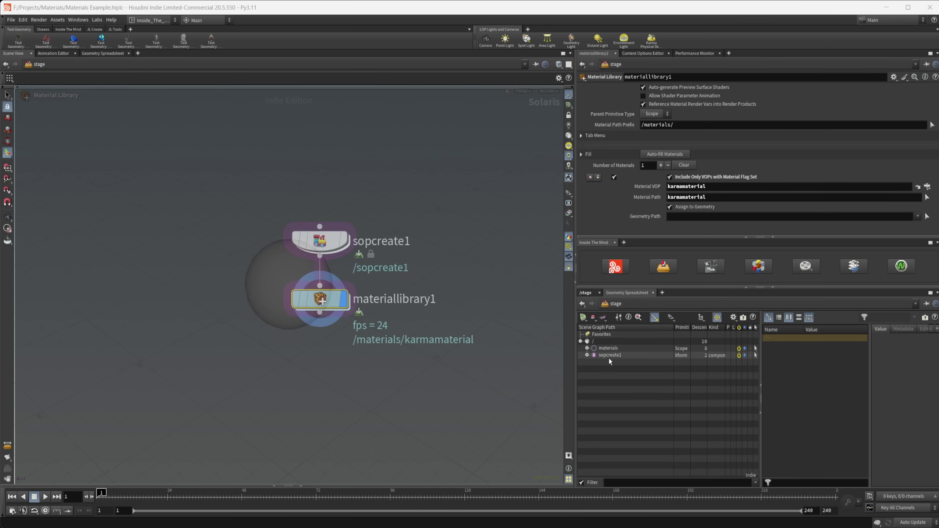
{"action": "left_click_drag", "start_coordinate": [706, 222], "coordinate": [704, 216]}
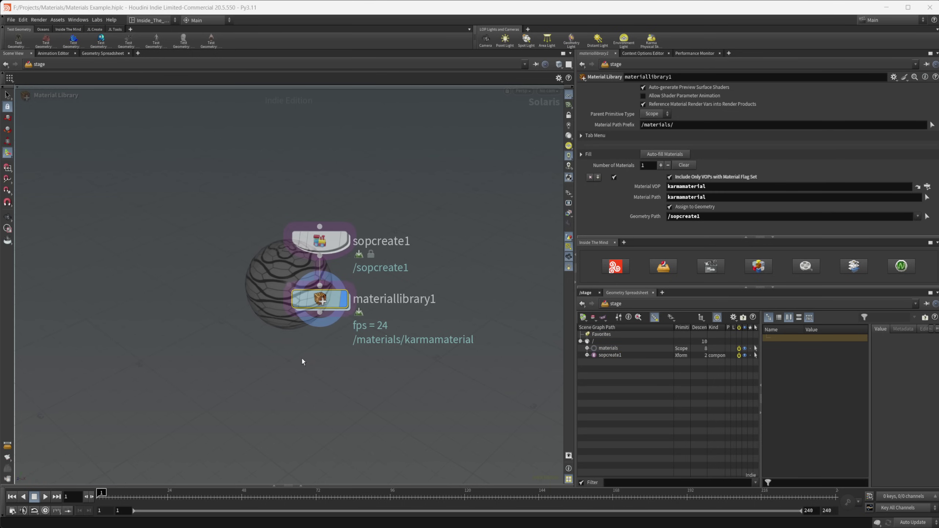
{"action": "key", "text": "Escape"}
{"action": "left_click_drag", "start_coordinate": [315, 333], "coordinate": [238, 350], "text": "alt"}
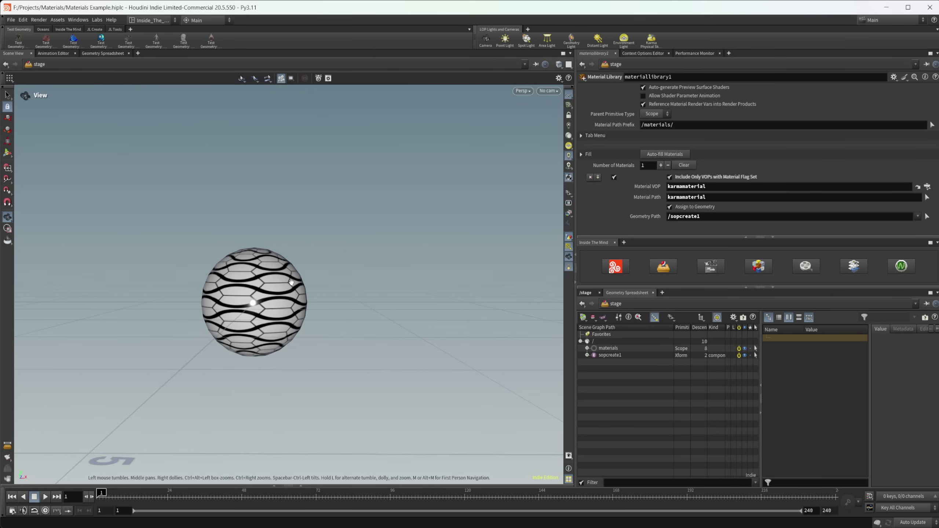
{"action": "key", "text": "Return"}
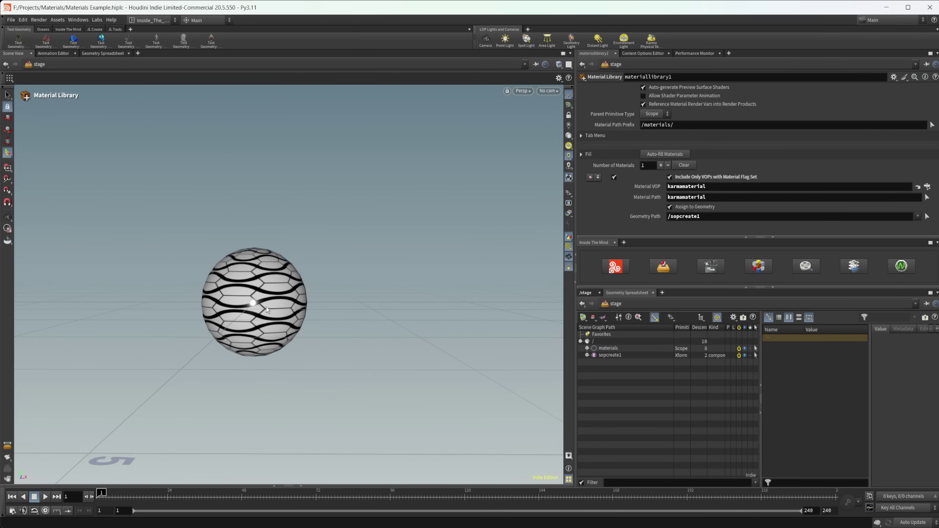
Reopen the karmamaterial network inside the material library and bring the tiled image and shader nodes into view
{"action": "key", "text": "n"}
{"action": "double_click", "coordinate": [313, 301]}
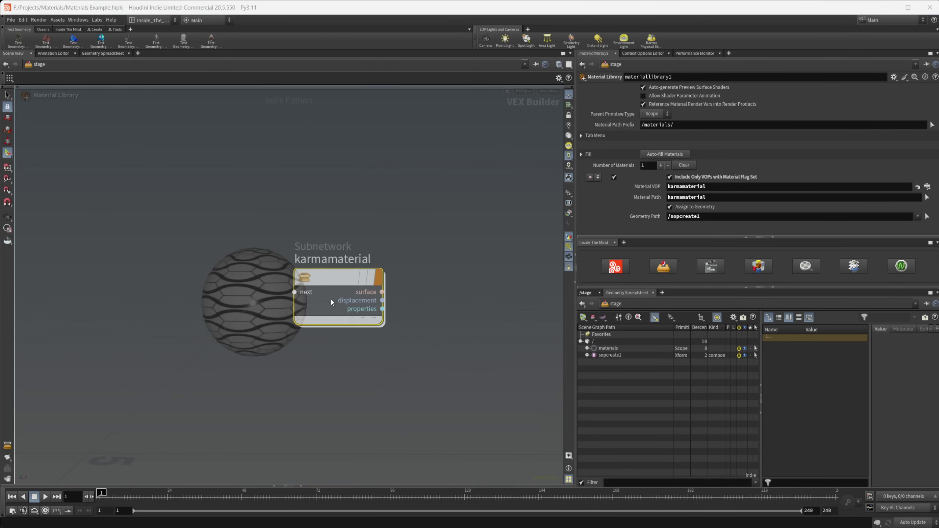
{"action": "double_click", "coordinate": [347, 275]}
{"action": "middle_click_drag", "start_coordinate": [348, 311], "coordinate": [391, 324]}
{"action": "left_click_drag", "start_coordinate": [353, 290], "coordinate": [335, 300]}
{"action": "middle_click_drag", "start_coordinate": [446, 342], "coordinate": [428, 339]}
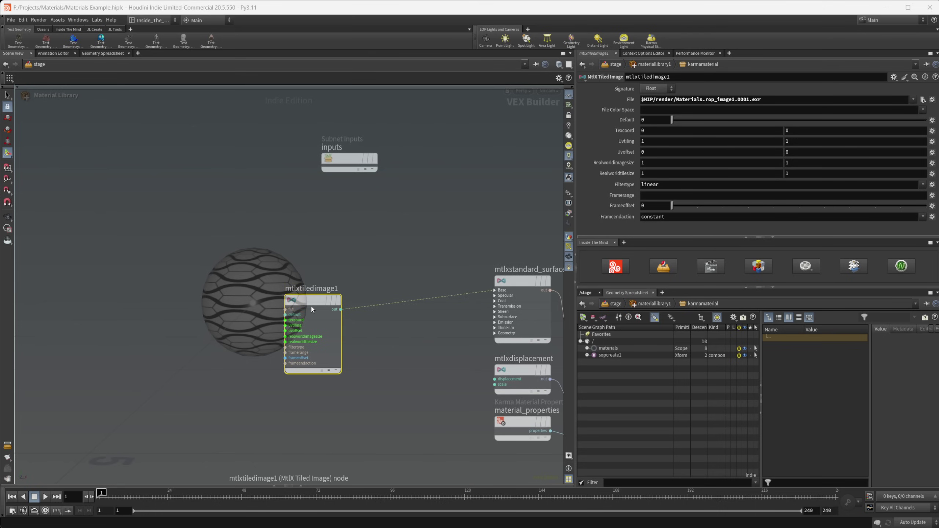
Shift the tiled image node slightly in the network and set its file color space to Raw
{"action": "left_click_drag", "start_coordinate": [313, 305], "coordinate": [306, 320]}
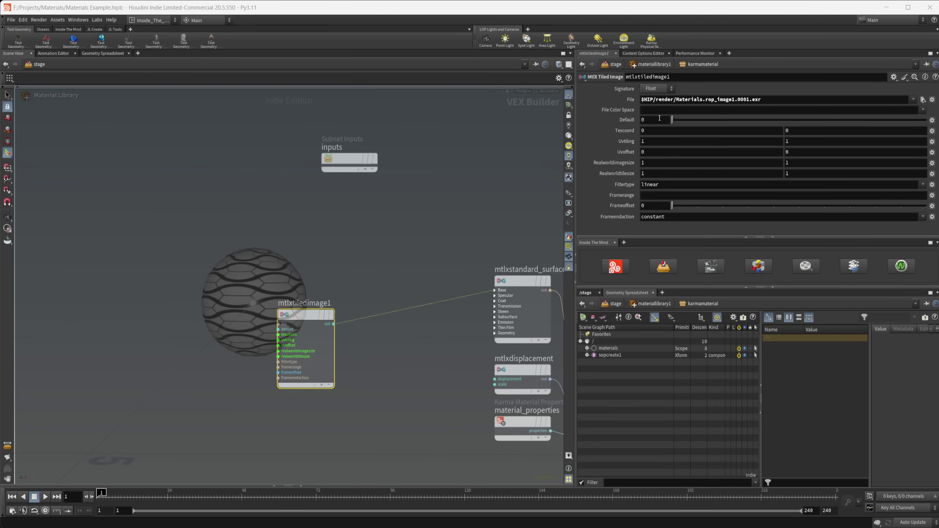
{"action": "left_click", "coordinate": [922, 110]}
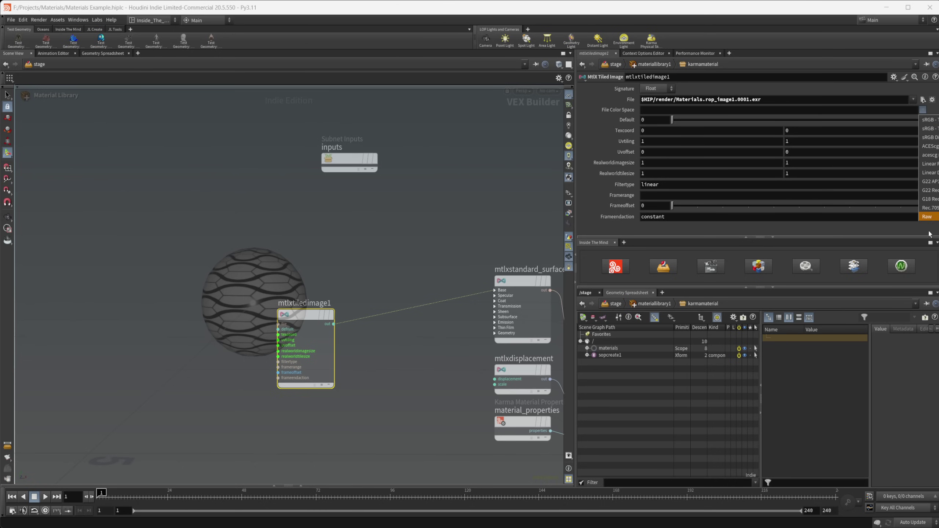
{"action": "left_click", "coordinate": [934, 218]}
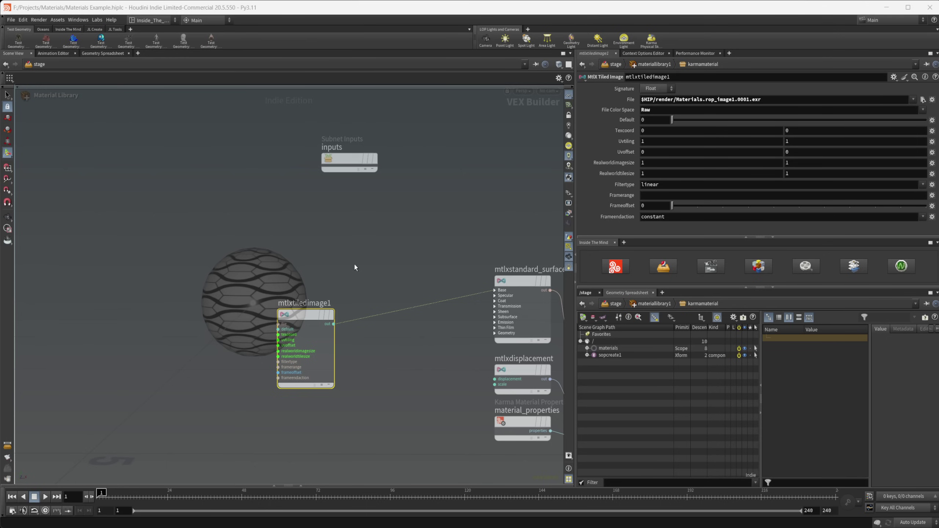
Add a Parameter node to the karmamaterial network and place it directly above the tiled image node
{"action": "scroll", "coordinate": [354, 264], "scroll_direction": "up", "scroll_amount": 1}
{"action": "key", "text": "Tab"}
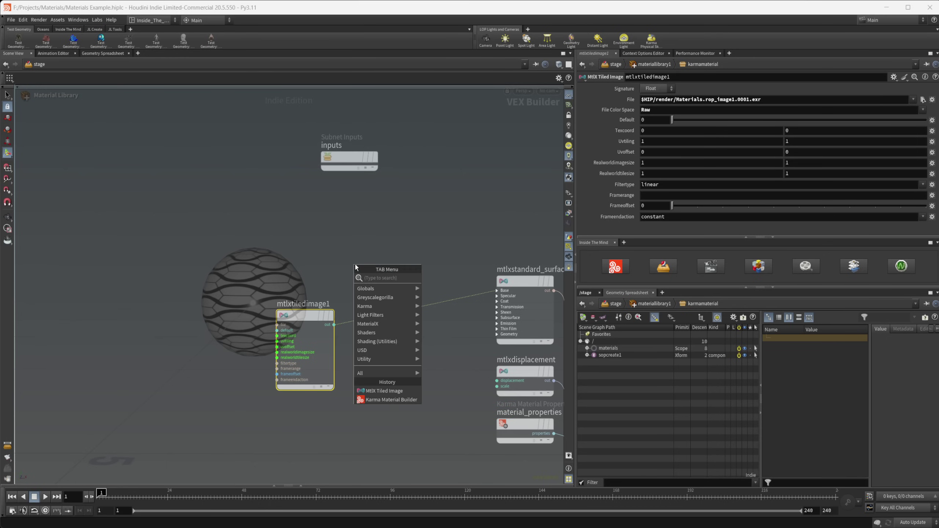
{"action": "type", "text": "parm"}
{"action": "key", "text": "Return"}
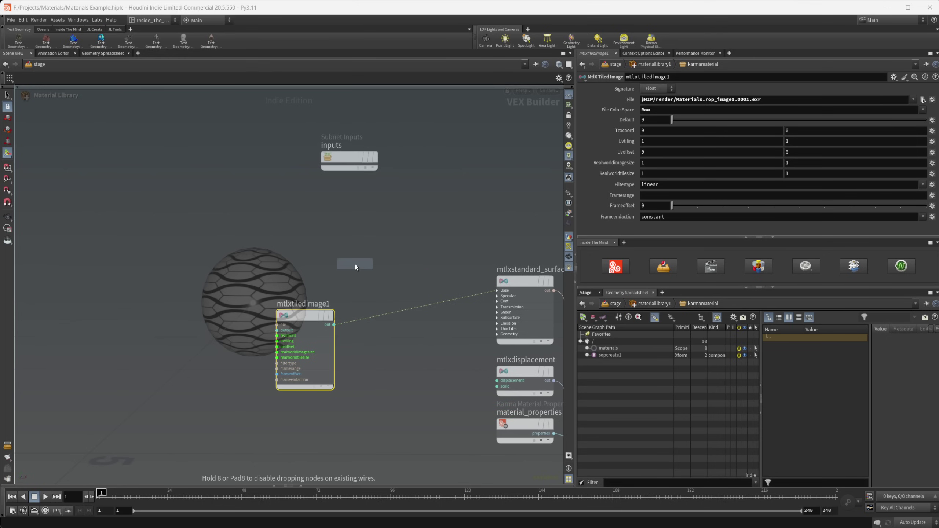
{"action": "left_click", "coordinate": [356, 266]}
{"action": "left_click_drag", "start_coordinate": [355, 264], "coordinate": [331, 259]}
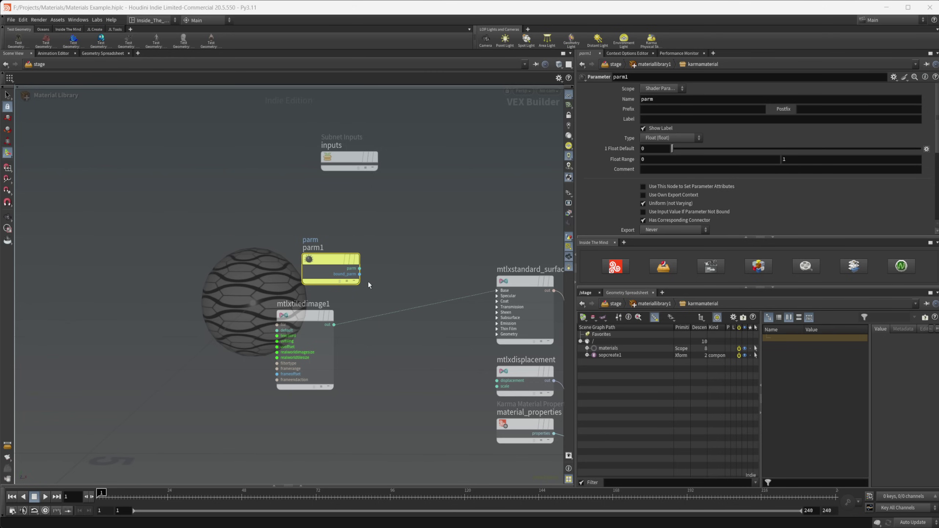
{"action": "left_click_drag", "start_coordinate": [324, 264], "coordinate": [298, 255]}
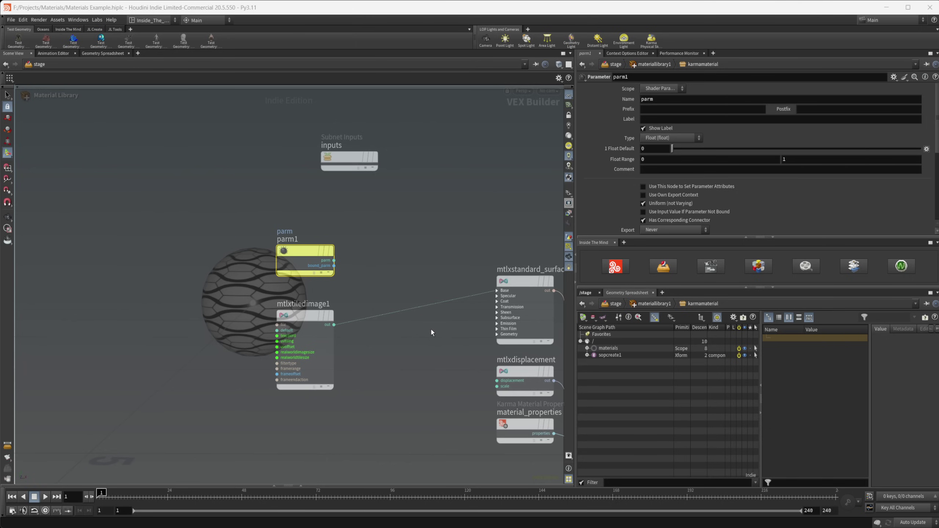
Set the new parameter's scope to Subnet Connector and name it Base_Color
{"action": "left_click", "coordinate": [677, 88]}
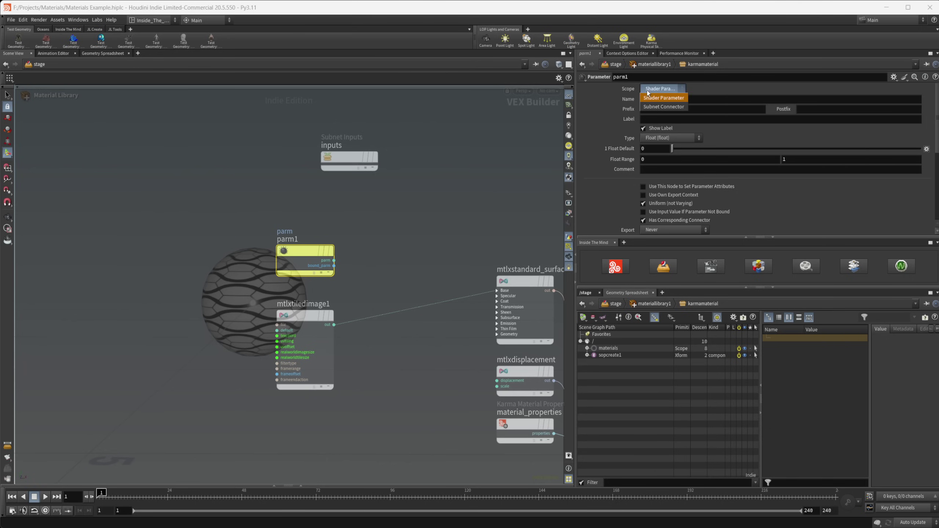
{"action": "left_click", "coordinate": [682, 108]}
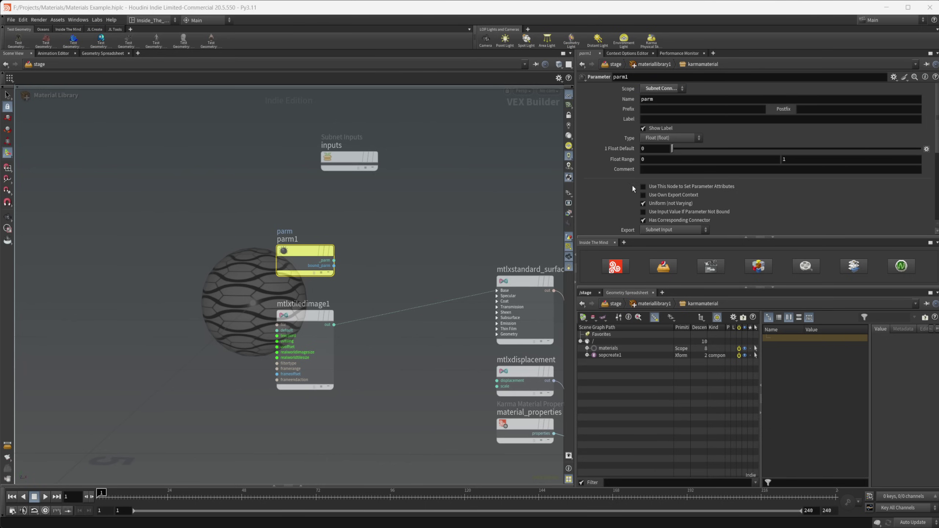
{"action": "double_click", "coordinate": [642, 99]}
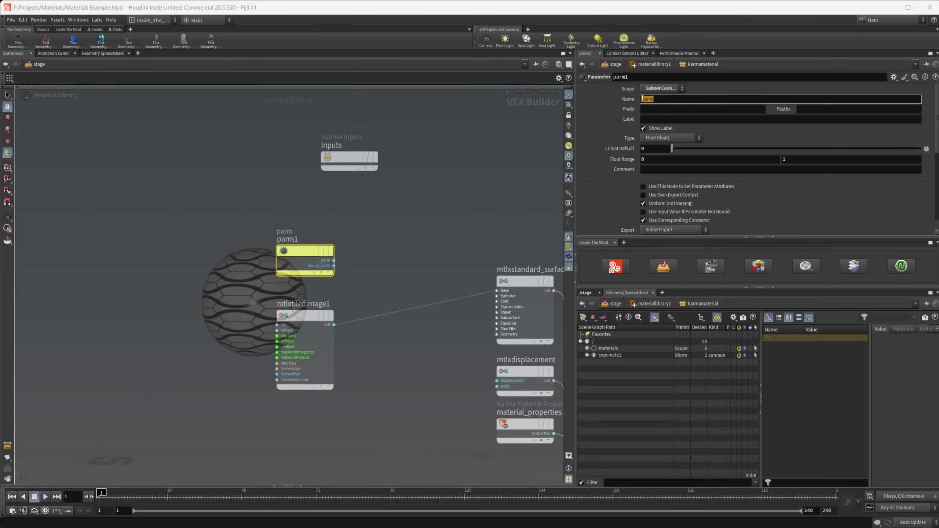
{"action": "type", "text": "aase C"}
{"action": "key", "text": "BackSpace"}
{"action": "key", "text": "BackSpace"}
{"action": "type", "text": "_Color"}
{"action": "key", "text": "Return"}
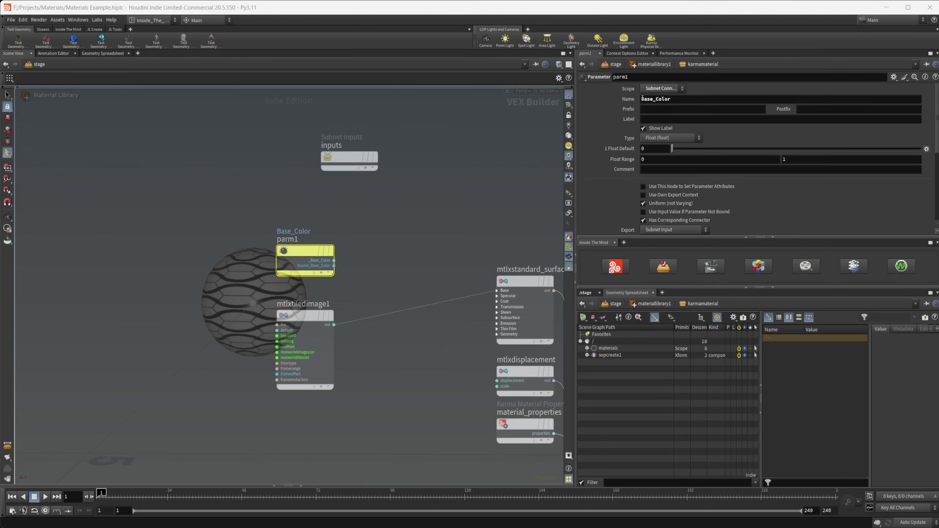
Add a MtlX Multiply node between the Base_Color parameter and the standard surface node
{"action": "key", "text": "Tab"}
{"action": "type", "text": "mul"}
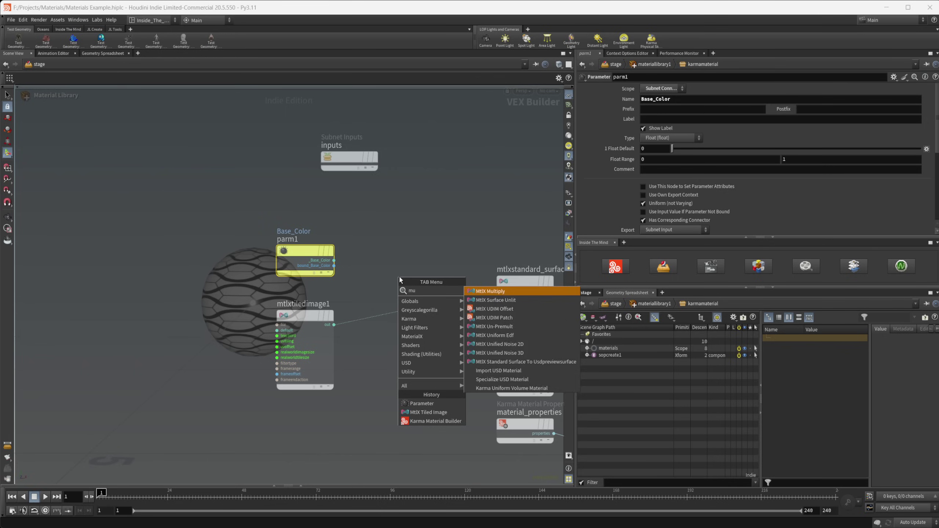
{"action": "key", "text": "Return"}
{"action": "left_click", "coordinate": [394, 281]}
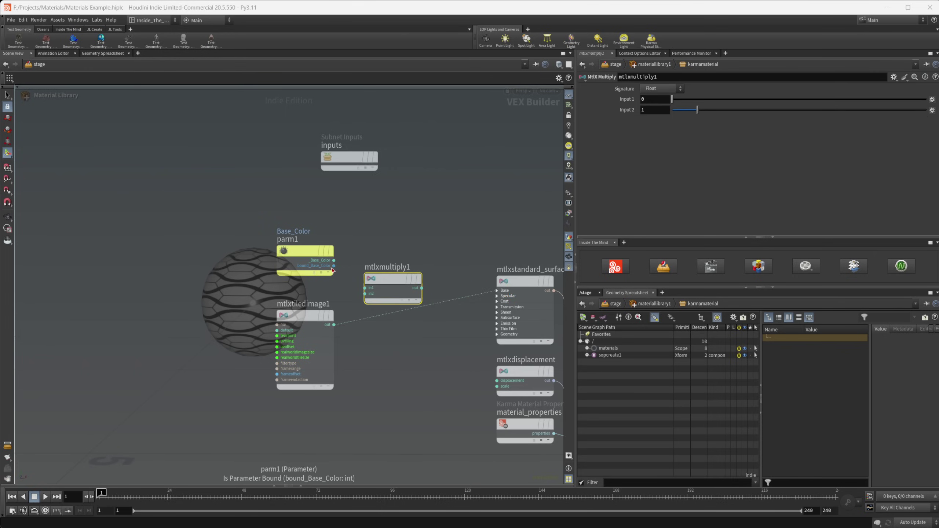
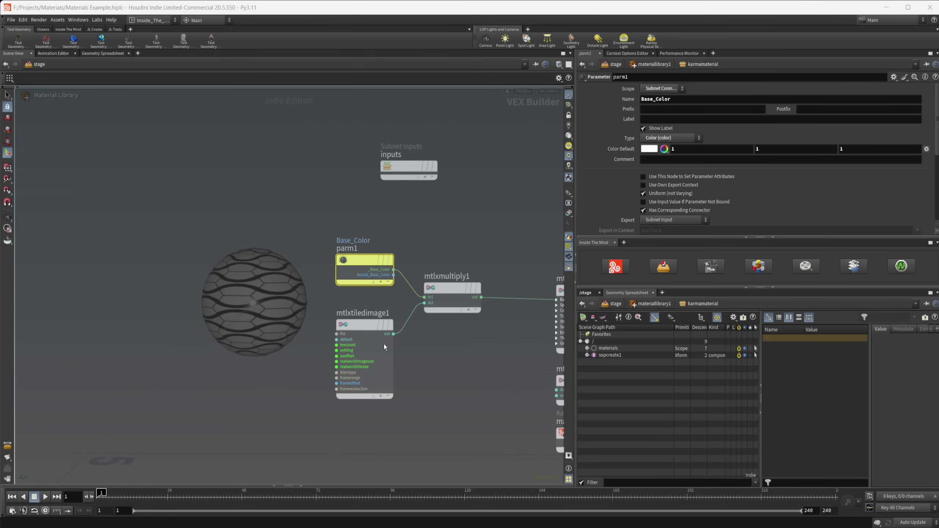
Move the tiled image node slightly away from the multiply node and check the exposed Base_Color parameter on the karmamaterial node
{"action": "left_click_drag", "start_coordinate": [364, 325], "coordinate": [347, 333]}
{"action": "middle_click_drag", "start_coordinate": [401, 382], "coordinate": [340, 376]}
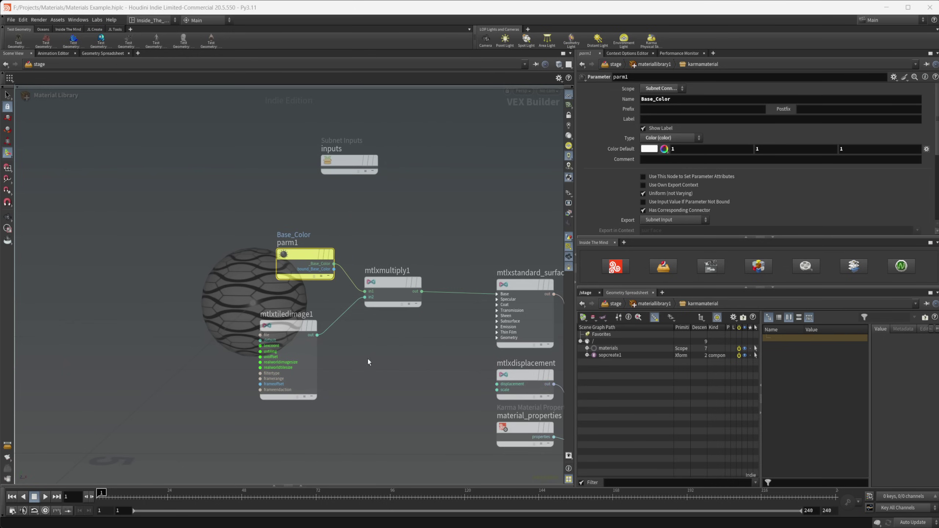
{"action": "key", "text": "u"}
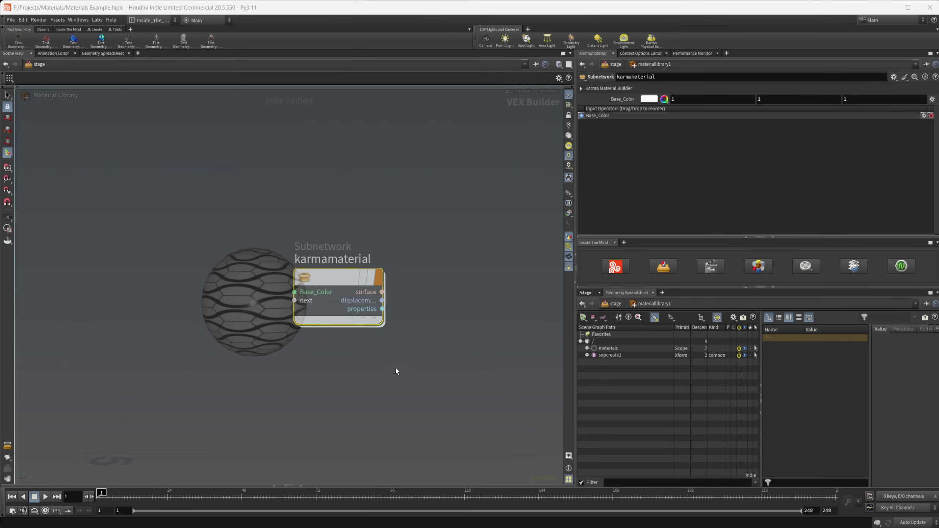
{"action": "double_click", "coordinate": [333, 285]}
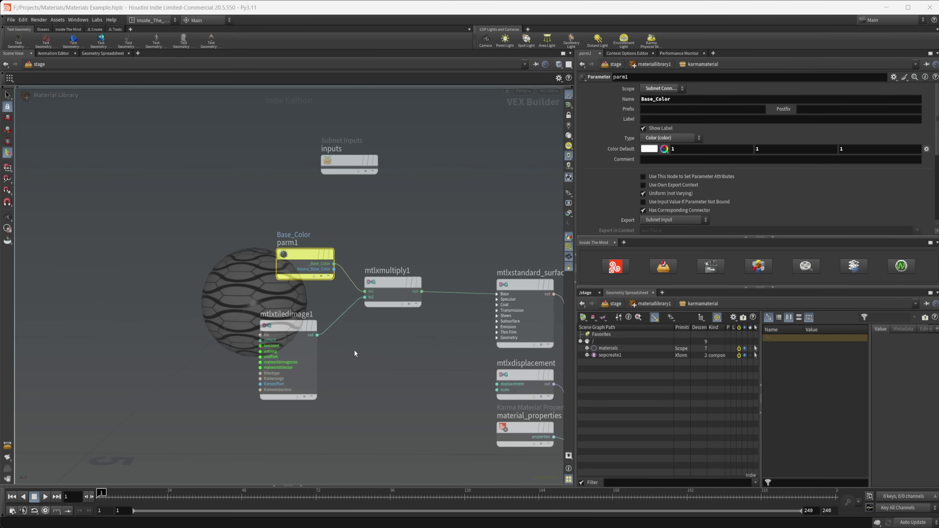
Add a MtlX Place2D node before the tiled image node and connect its output to the image's texcoord input
{"action": "middle_click_drag", "start_coordinate": [162, 351], "coordinate": [242, 348]}
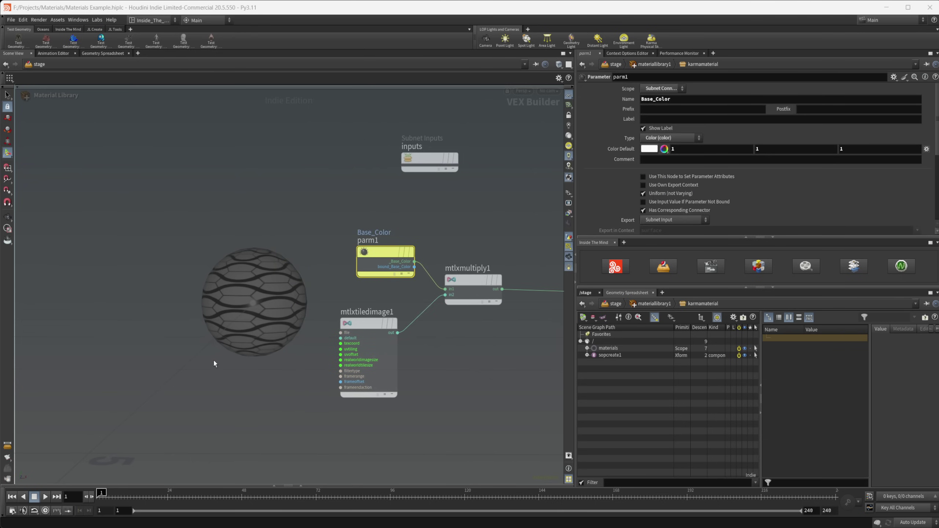
{"action": "key", "text": "Tab"}
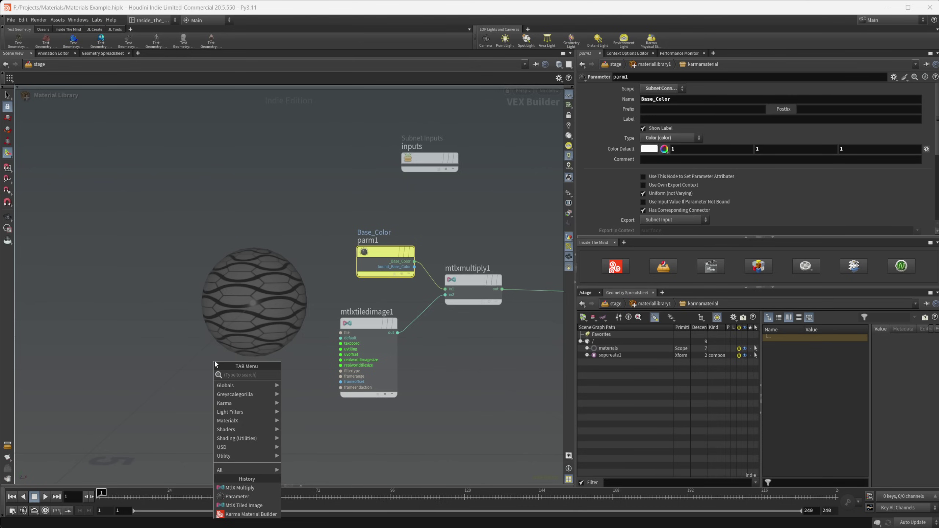
{"action": "type", "text": "place"}
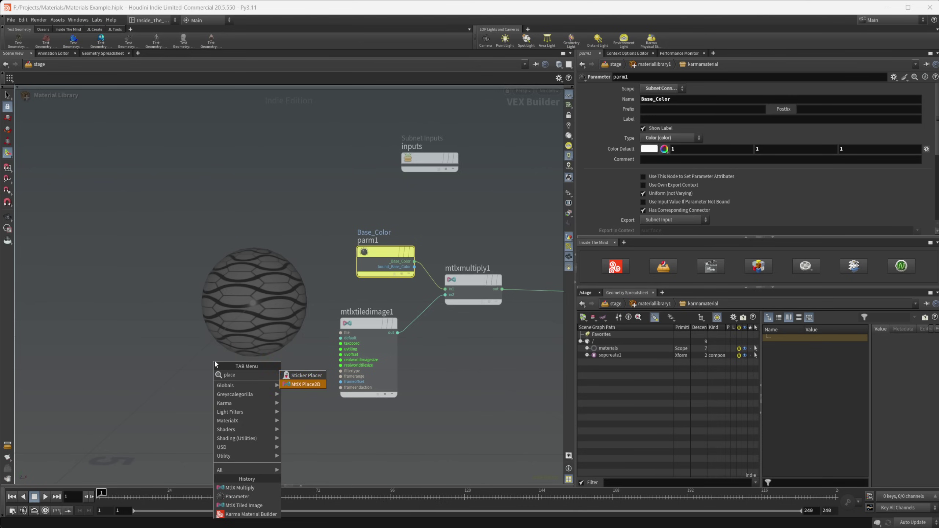
{"action": "key", "text": "Return"}
{"action": "left_click", "coordinate": [223, 350]}
{"action": "left_click_drag", "start_coordinate": [223, 349], "coordinate": [359, 346]}
{"action": "middle_click_drag", "start_coordinate": [303, 361], "coordinate": [364, 358]}
{"action": "left_click_drag", "start_coordinate": [284, 322], "coordinate": [295, 363]}
Add a MtlX Texture Coordinates node and connect its output to the Place2D node's texcoord input
{"action": "key", "text": "Tab"}
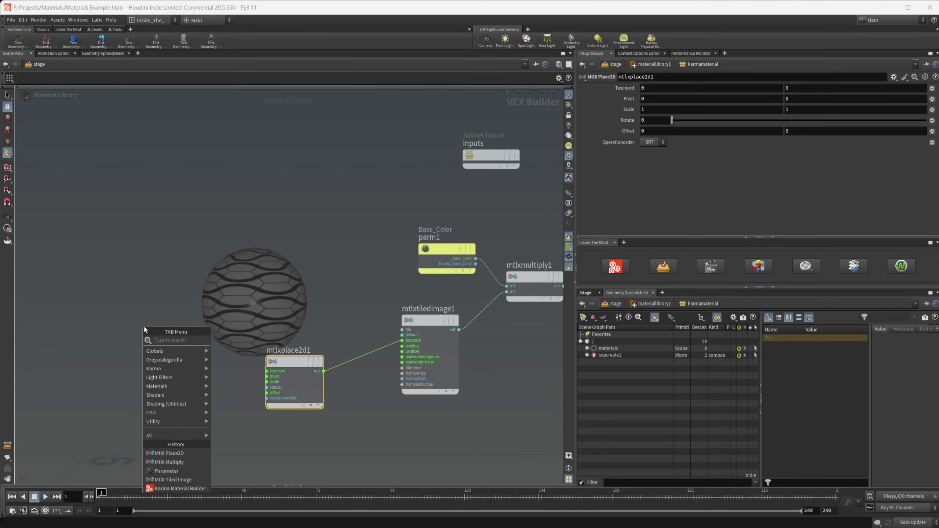
{"action": "type", "text": "text"}
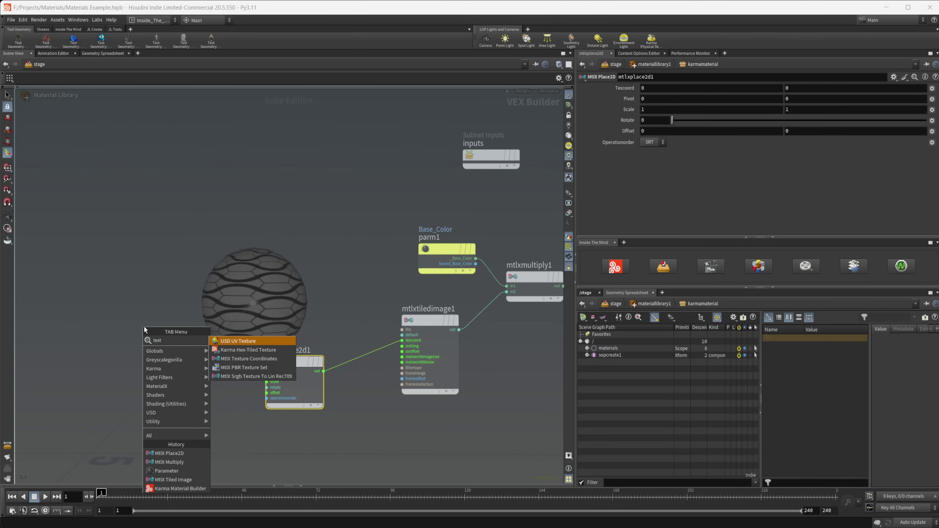
{"action": "key", "text": "Down"}
{"action": "key", "text": "Down"}
{"action": "key", "text": "Return"}
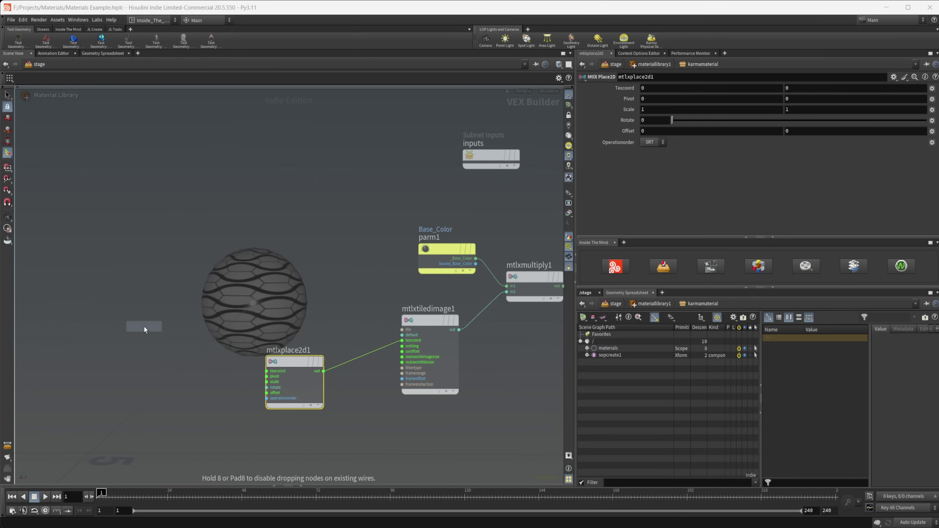
{"action": "left_click", "coordinate": [145, 328]}
{"action": "left_click_drag", "start_coordinate": [172, 335], "coordinate": [266, 371]}
Add a Parameter node below the texture coordinates node and connect its output to the Place2D node's scale input
{"action": "scroll", "coordinate": [240, 389], "scroll_direction": "up", "scroll_amount": 3}
{"action": "scroll", "coordinate": [318, 349], "scroll_direction": "down", "scroll_amount": 5}
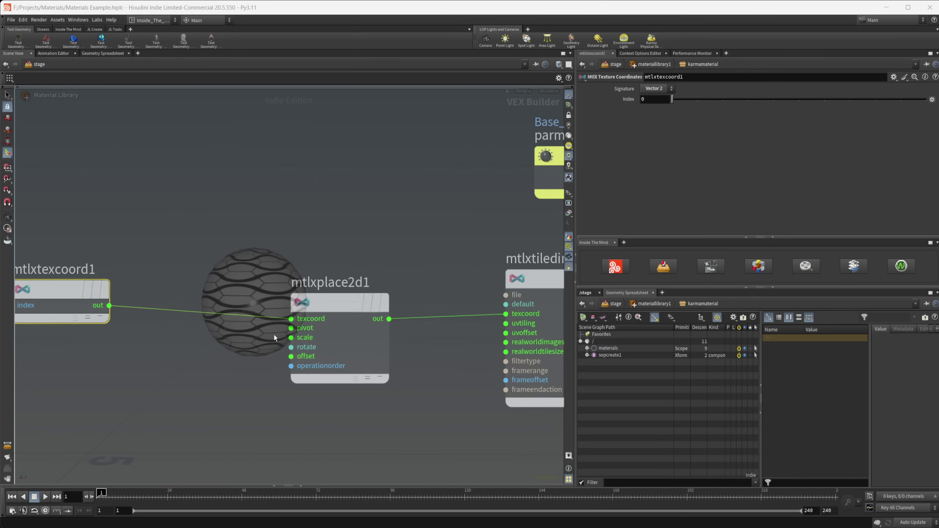
{"action": "key", "text": "Tab"}
{"action": "type", "text": "parm"}
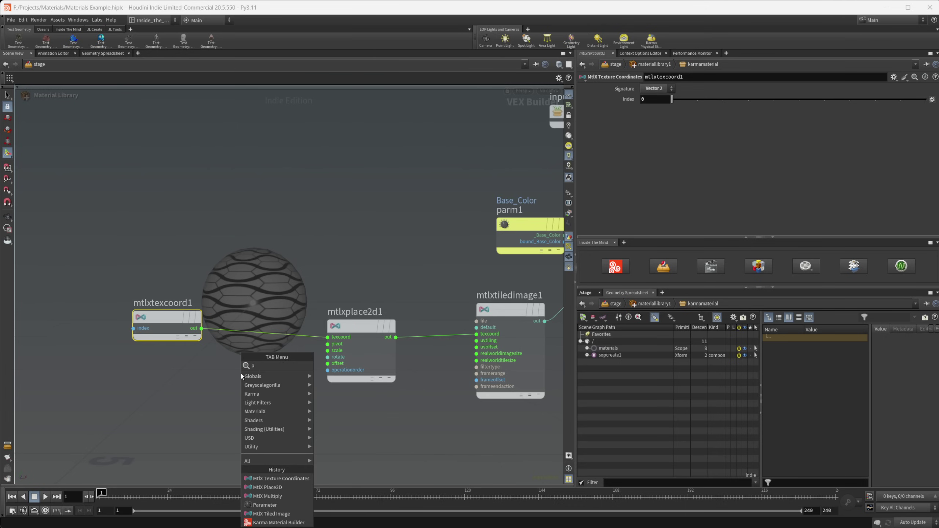
{"action": "key", "text": "Return"}
{"action": "left_click", "coordinate": [241, 374]}
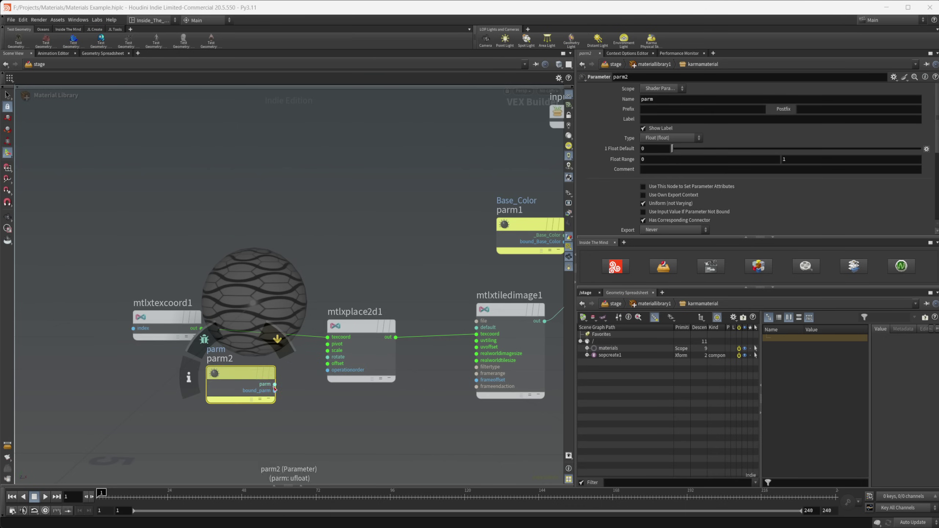
{"action": "left_click_drag", "start_coordinate": [275, 385], "coordinate": [328, 350]}
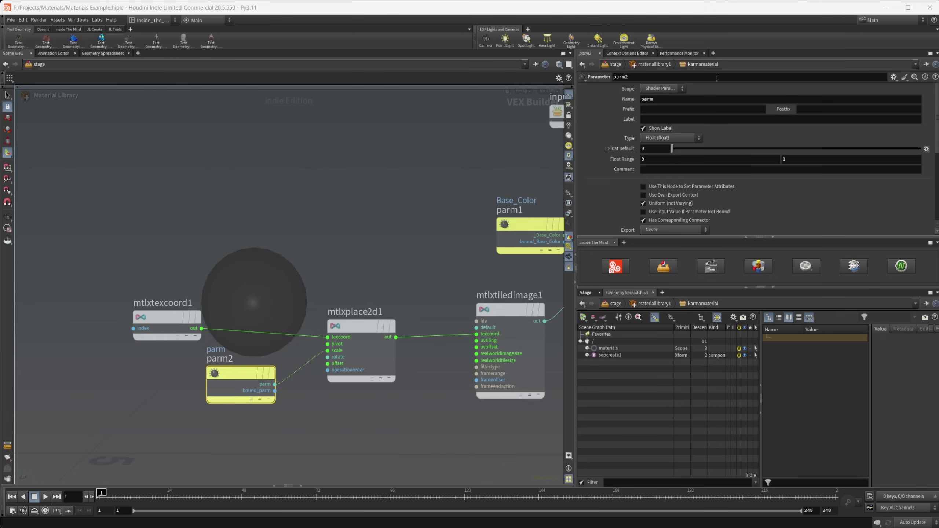
Name the new parameter Texture_Scale and set its scope to Subnet Connector
{"action": "left_click_drag", "start_coordinate": [660, 99], "coordinate": [565, 98]}
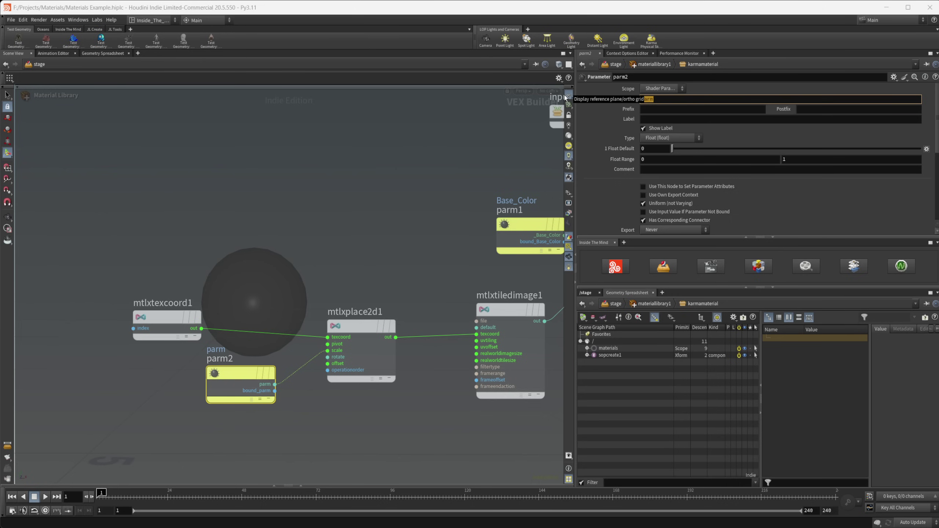
{"action": "type", "text": "texture_Scale"}
{"action": "key", "text": "Return"}
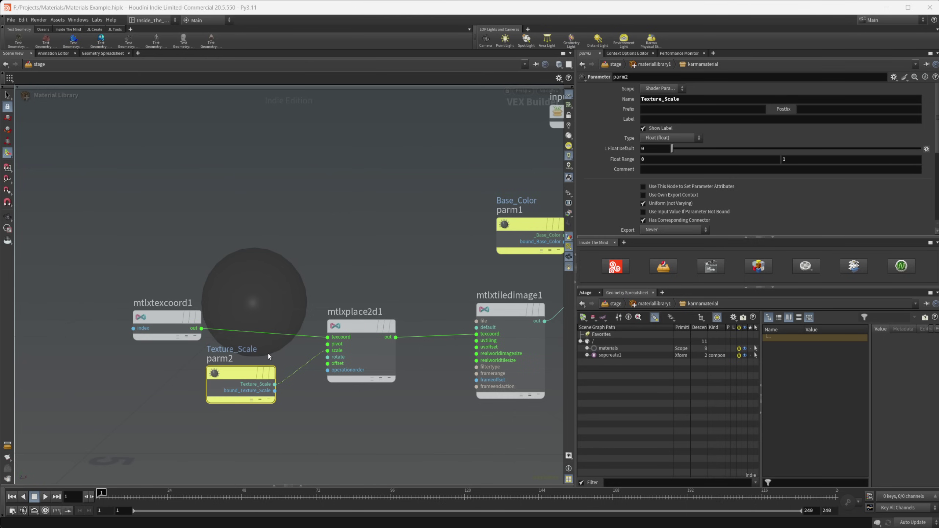
{"action": "middle_click_drag", "start_coordinate": [294, 301], "coordinate": [279, 299]}
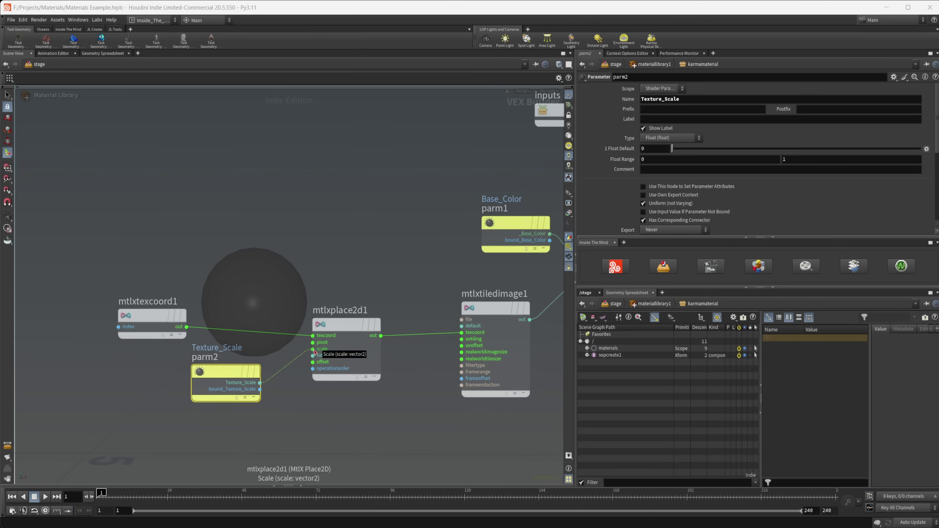
{"action": "left_click", "coordinate": [675, 89]}
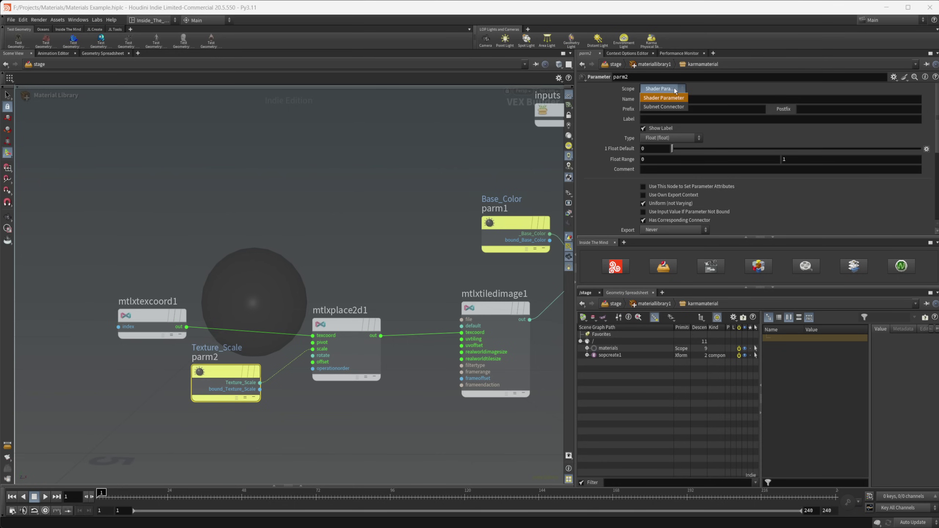
{"action": "left_click", "coordinate": [665, 106]}
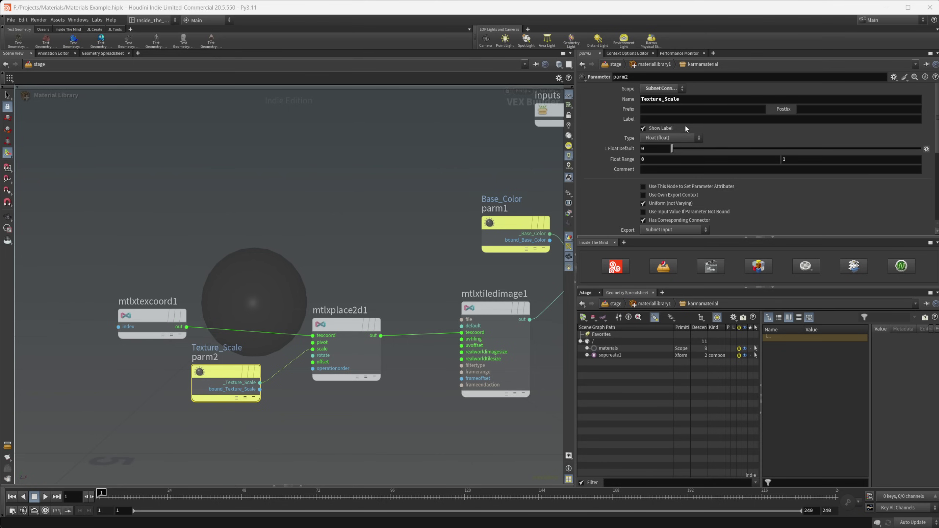
Set the Texture_Scale parameter's type to 2 Floats (vector2) with default values of 1 and 2
{"action": "left_click", "coordinate": [677, 136]}
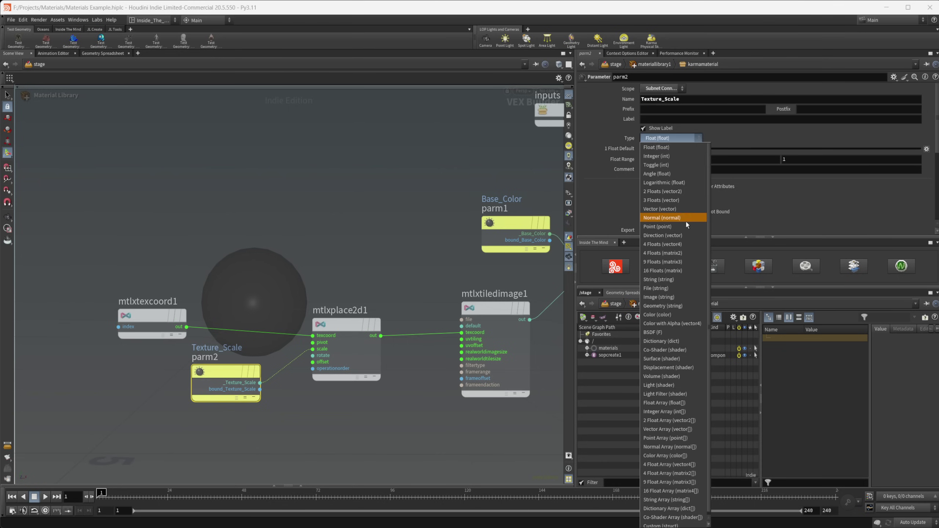
{"action": "left_click", "coordinate": [663, 191]}
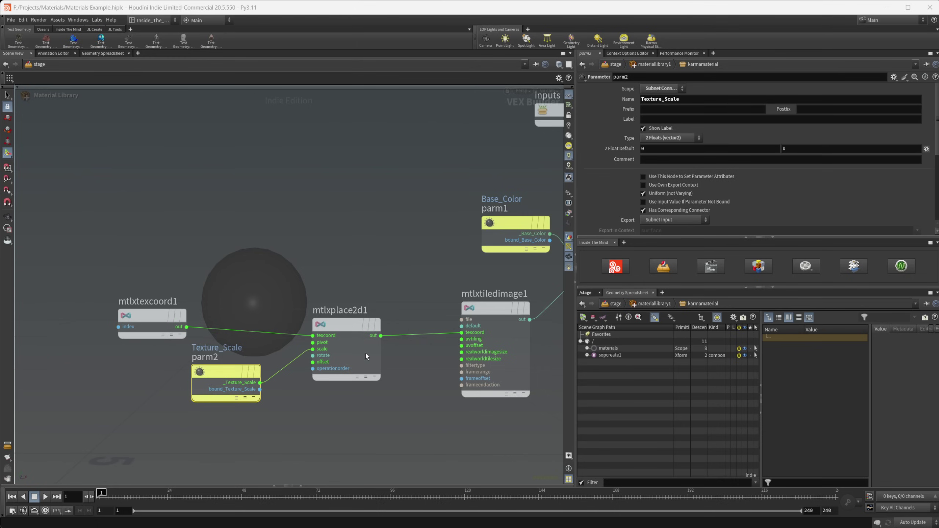
{"action": "double_click", "coordinate": [655, 149]}
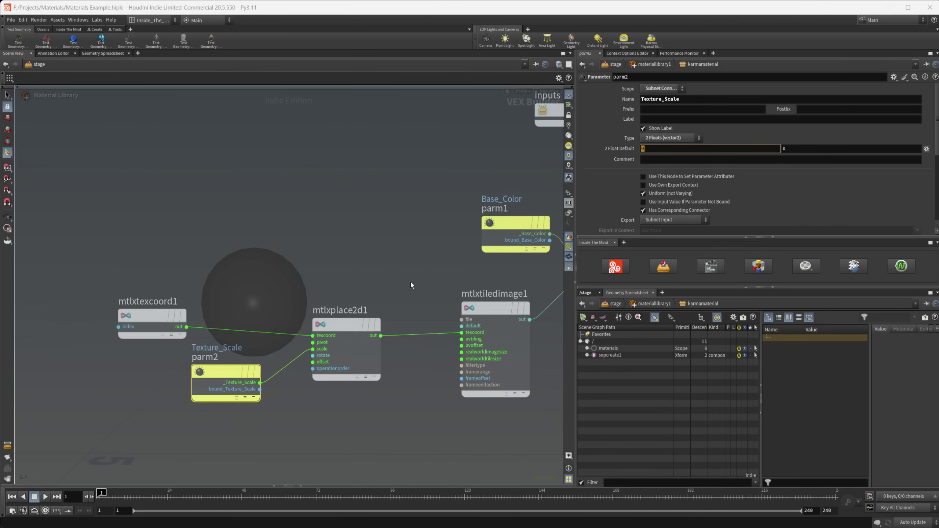
{"action": "type", "text": "1"}
{"action": "key", "text": "Tab"}
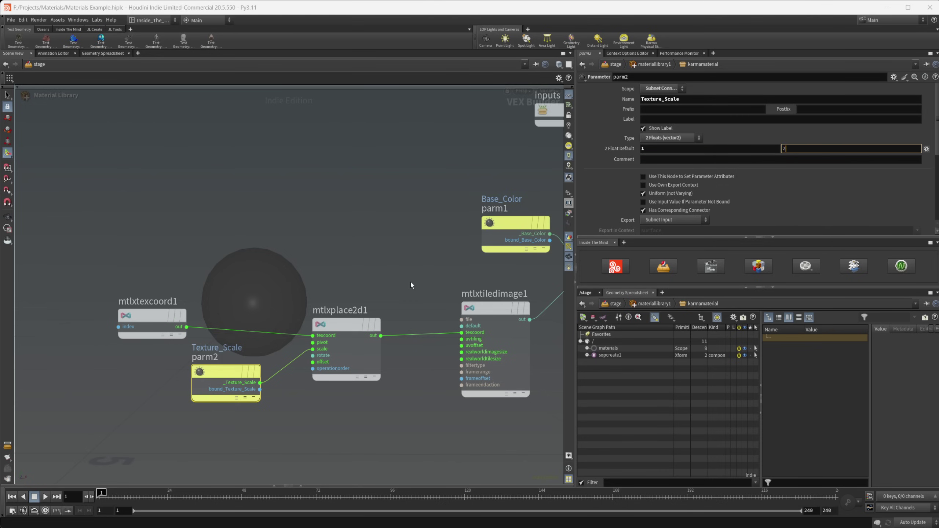
{"action": "type", "text": "2"}
{"action": "key", "text": "Return"}
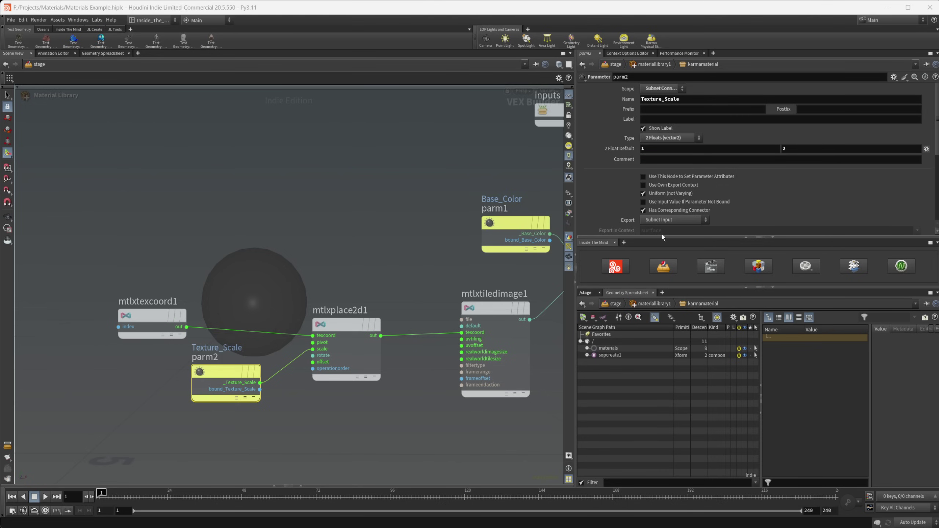
Check the exposed Texture_Scale parameter on the karmamaterial node and the sphere's texture at stage level, and return inside the material
{"action": "key", "text": "u"}
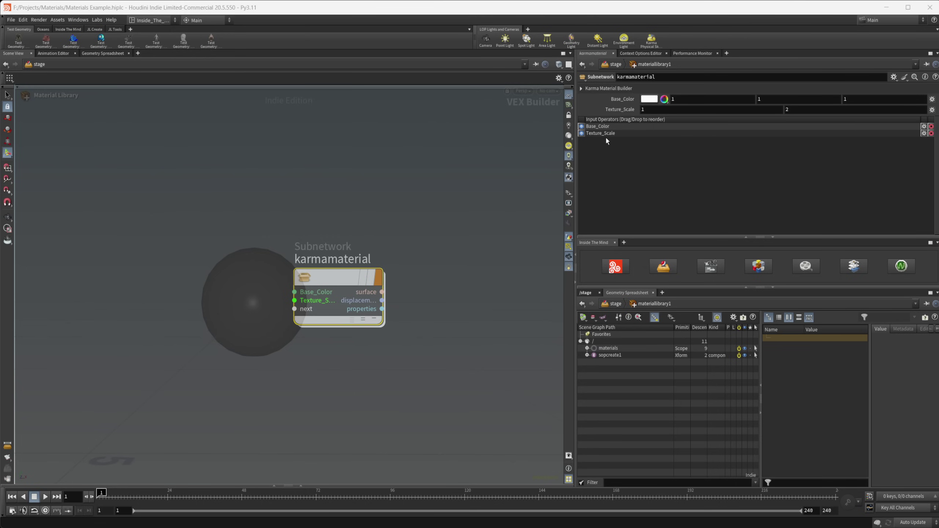
{"action": "key", "text": "u"}
{"action": "mouse_move", "coordinate": [328, 308]}
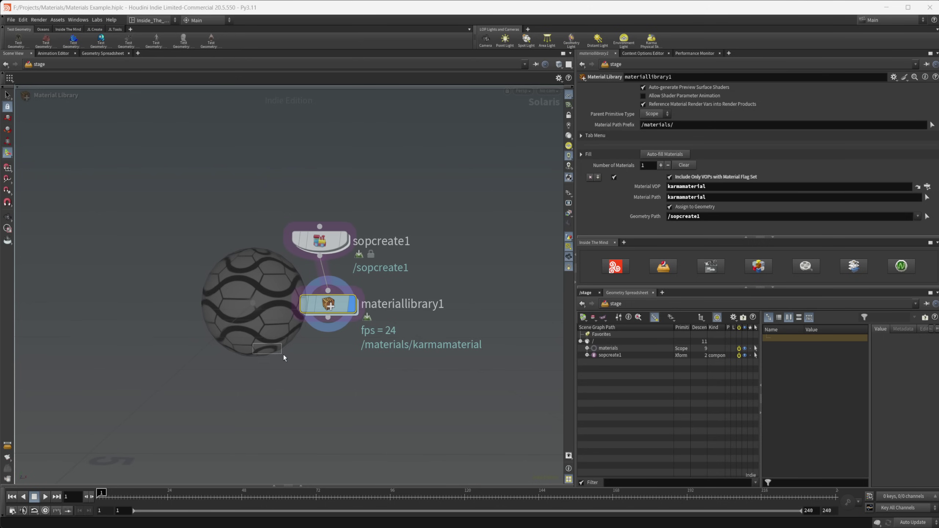
{"action": "double_click", "coordinate": [328, 307]}
{"action": "double_click", "coordinate": [344, 281]}
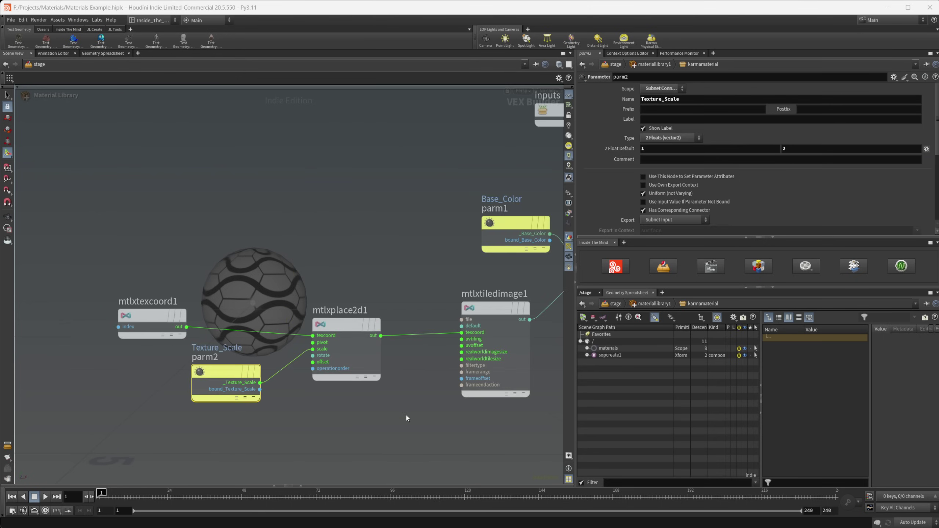
Add another Parameter node to the material network, placed below the multiply node
{"action": "scroll", "coordinate": [378, 423], "scroll_direction": "down", "scroll_amount": 5}
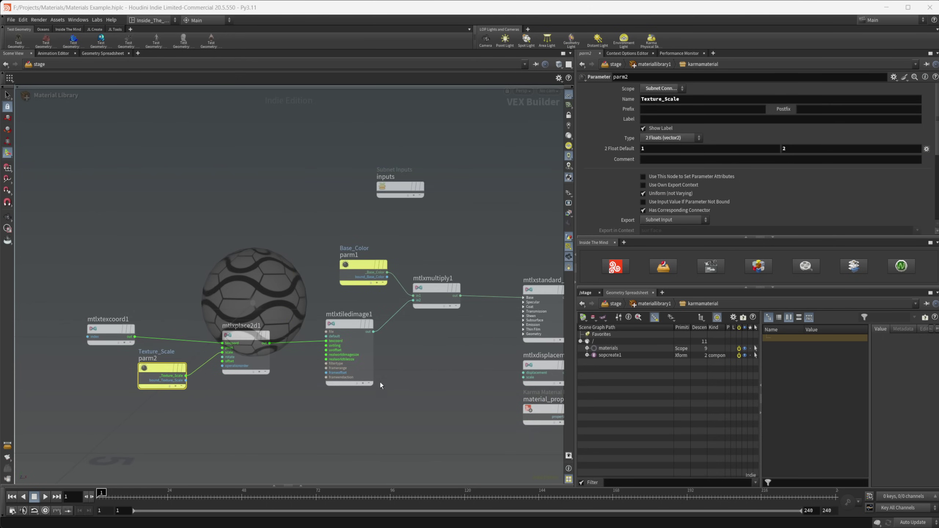
{"action": "key", "text": "Tab"}
{"action": "key", "text": "Escape"}
{"action": "middle_click_drag", "start_coordinate": [435, 355], "coordinate": [382, 344]}
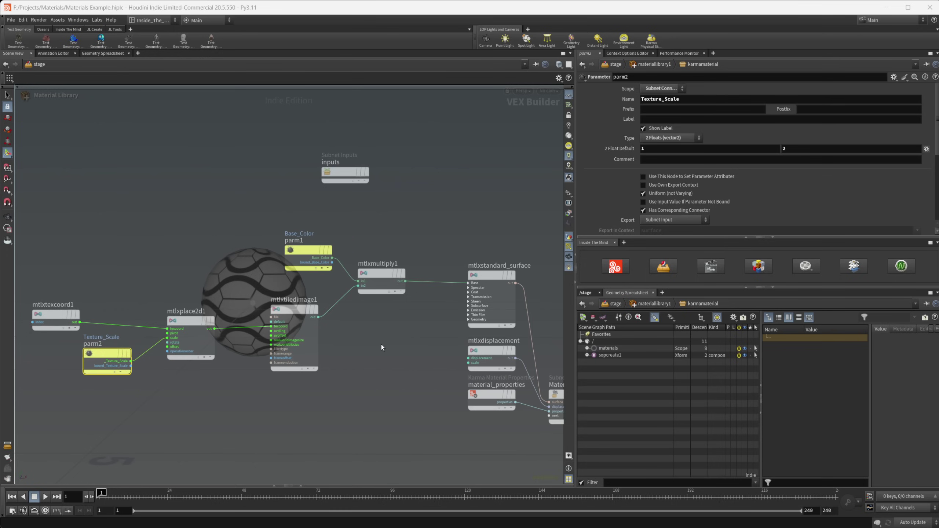
{"action": "key", "text": "Tab"}
{"action": "type", "text": "para"}
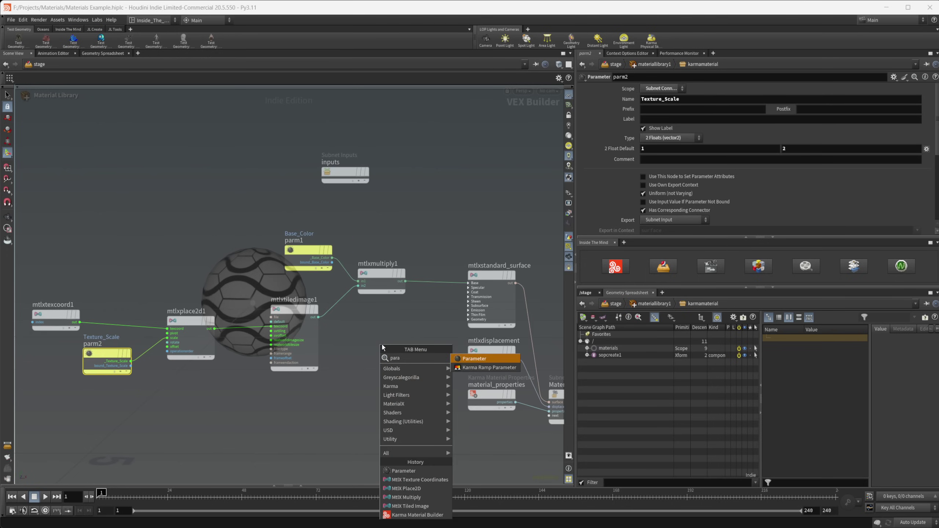
{"action": "key", "text": "Return"}
{"action": "left_click", "coordinate": [382, 345]}
Name the new parameter Roughness_Multiplier and set its scope to Subnet Connector
{"action": "double_click", "coordinate": [673, 100]}
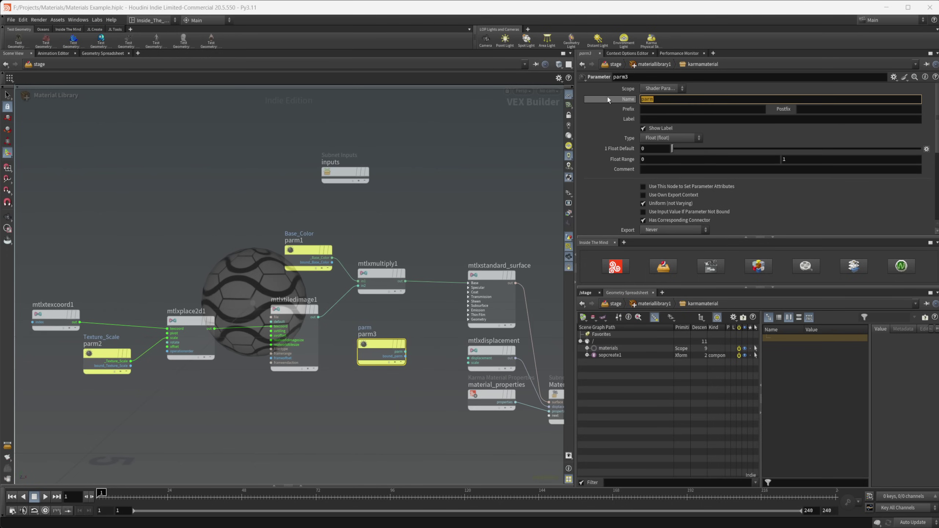
{"action": "key", "text": "BackSpace"}
{"action": "type", "text": "Rough"}
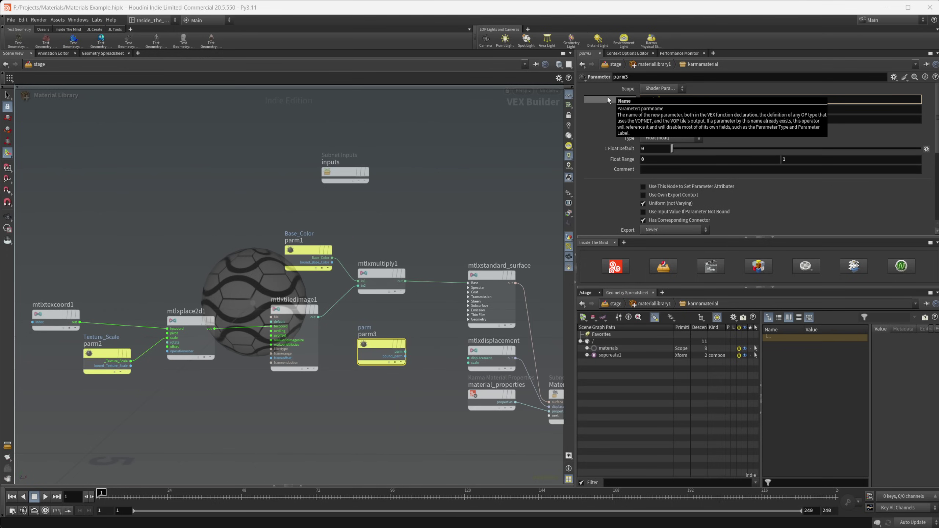
{"action": "type", "text": "ness_"}
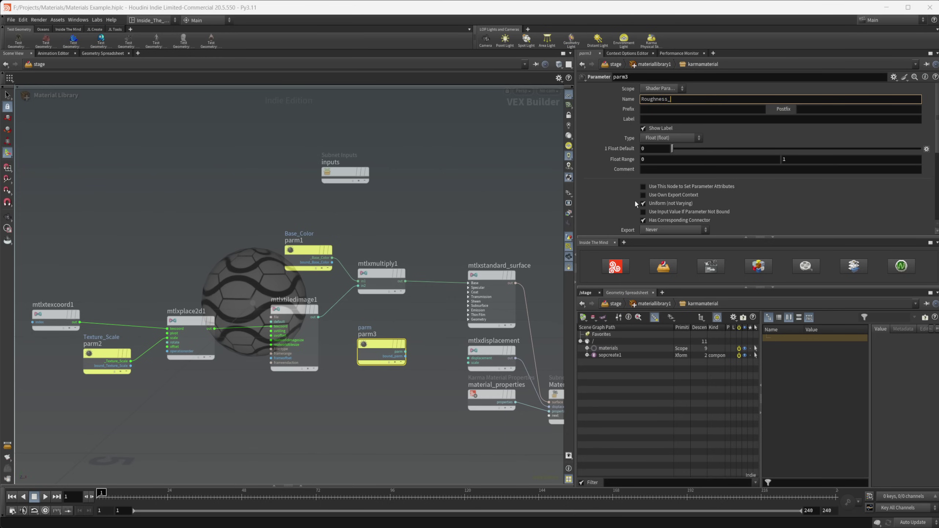
{"action": "type", "text": "Multiplier"}
{"action": "key", "text": "Return"}
{"action": "left_click", "coordinate": [653, 89]}
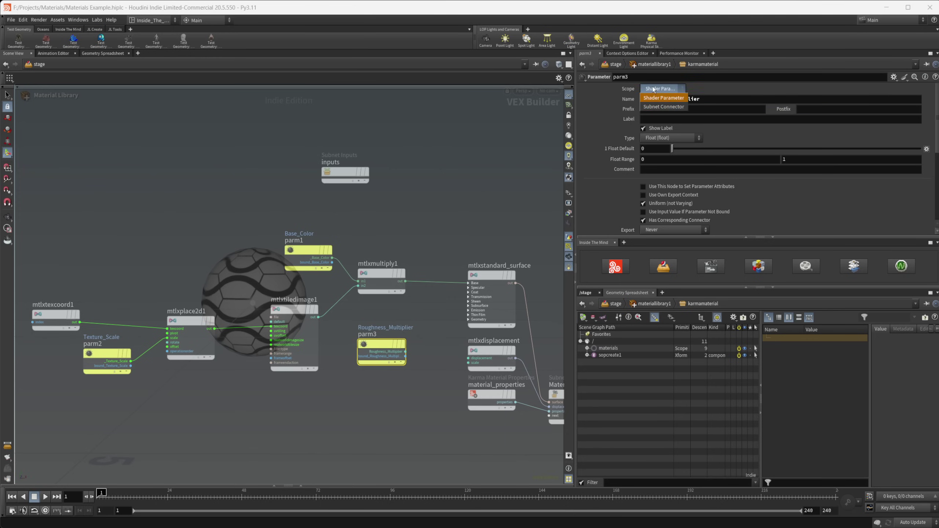
{"action": "left_click", "coordinate": [663, 107]}
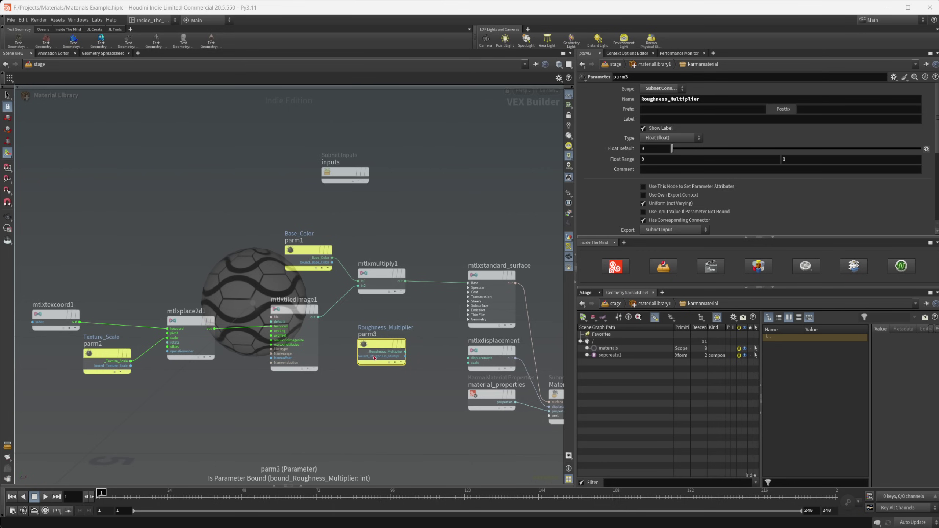
Add a MtlX Multiply node beside the Roughness_Multiplier parameter and connect that parameter to its first input
{"action": "left_click_drag", "start_coordinate": [383, 345], "coordinate": [372, 354]}
{"action": "key", "text": "Tab"}
{"action": "type", "text": "mul"}
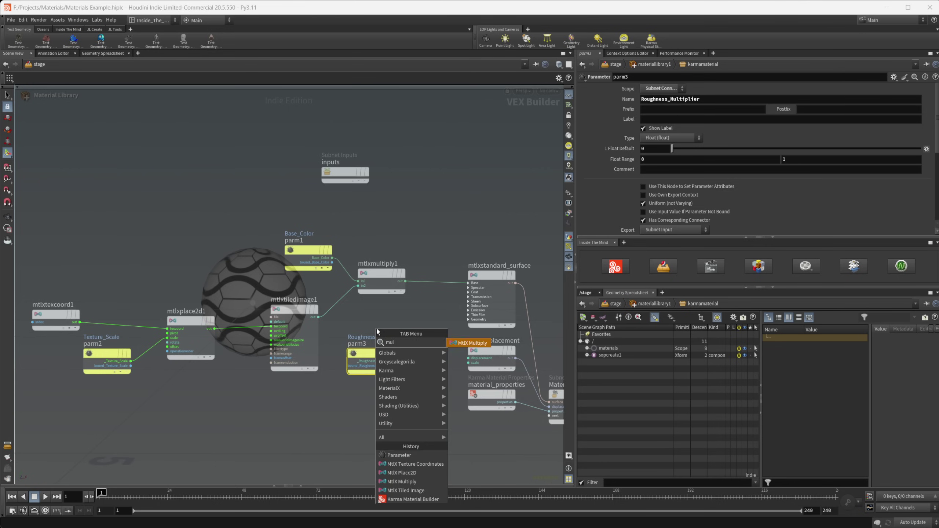
{"action": "key", "text": "Return"}
{"action": "left_click", "coordinate": [411, 330]}
{"action": "scroll", "coordinate": [408, 329], "scroll_direction": "up", "scroll_amount": 2}
{"action": "left_click_drag", "start_coordinate": [357, 354], "coordinate": [378, 340]}
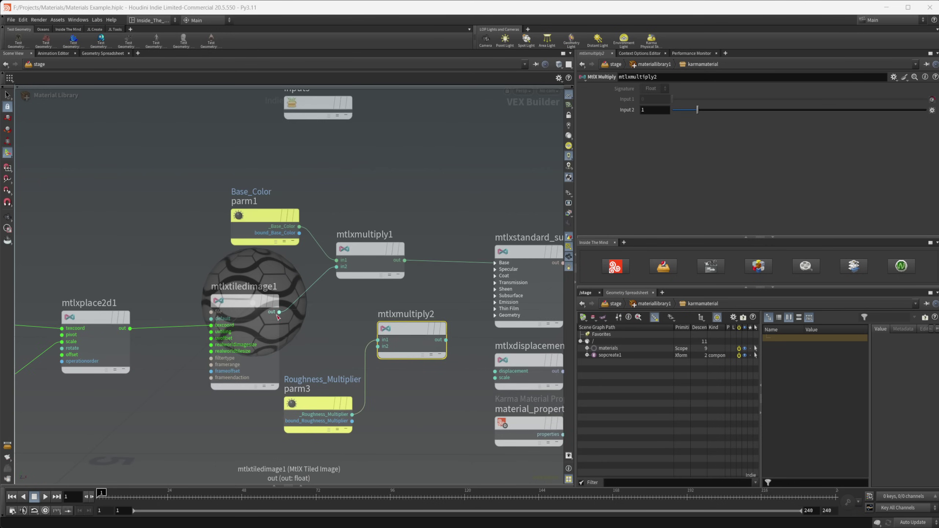
Connect the tiled image output to mtlxmultiply2's second input and the multiply's output to the standard surface's specular roughness
{"action": "left_click_drag", "start_coordinate": [279, 311], "coordinate": [378, 346]}
{"action": "left_click_drag", "start_coordinate": [438, 349], "coordinate": [415, 344]}
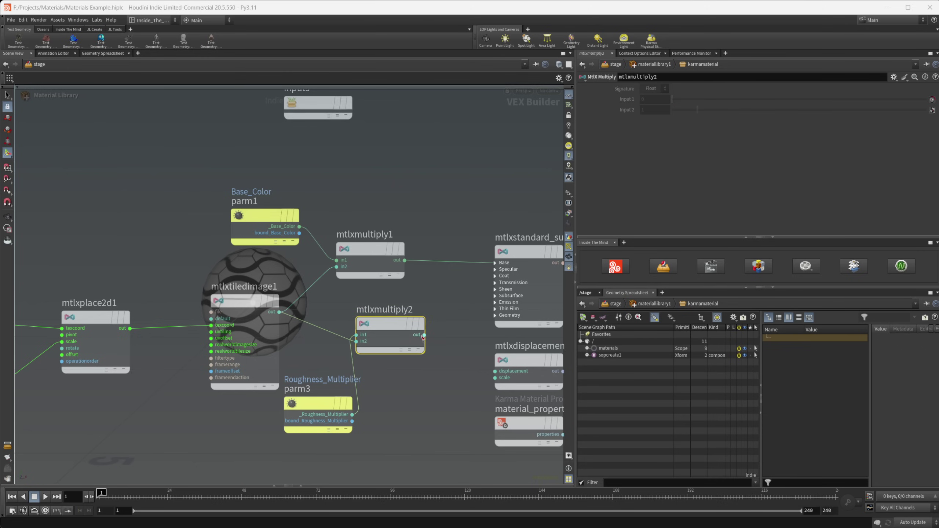
{"action": "left_click", "coordinate": [424, 335]}
{"action": "left_click", "coordinate": [497, 269]}
{"action": "left_click", "coordinate": [532, 300]}
{"action": "middle_click_drag", "start_coordinate": [347, 436], "coordinate": [422, 377]}
{"action": "left_click_drag", "start_coordinate": [394, 347], "coordinate": [362, 369]}
{"action": "middle_click_drag", "start_coordinate": [414, 376], "coordinate": [347, 387]}
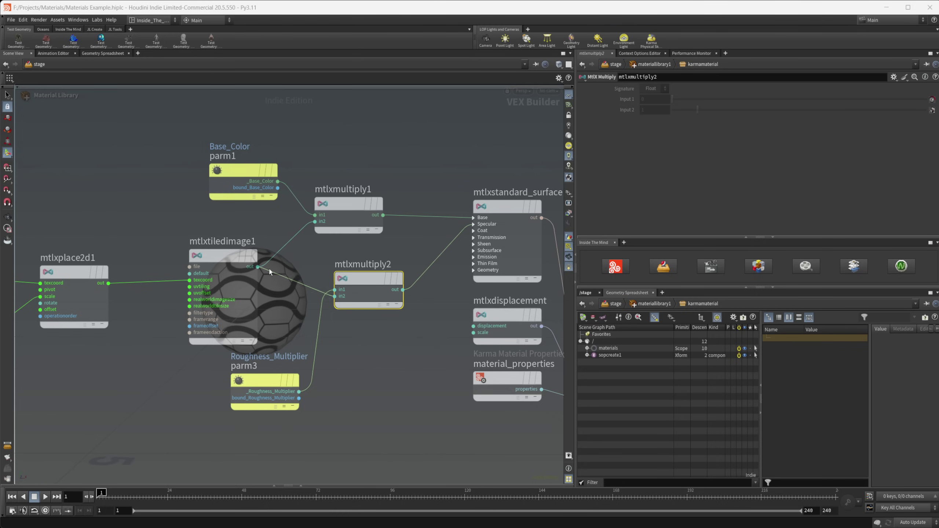
Connect the tiled image output to mtlxdisplacement's displacement input, and add a Parameter node wired to its scale input
{"action": "left_click_drag", "start_coordinate": [257, 267], "coordinate": [473, 326]}
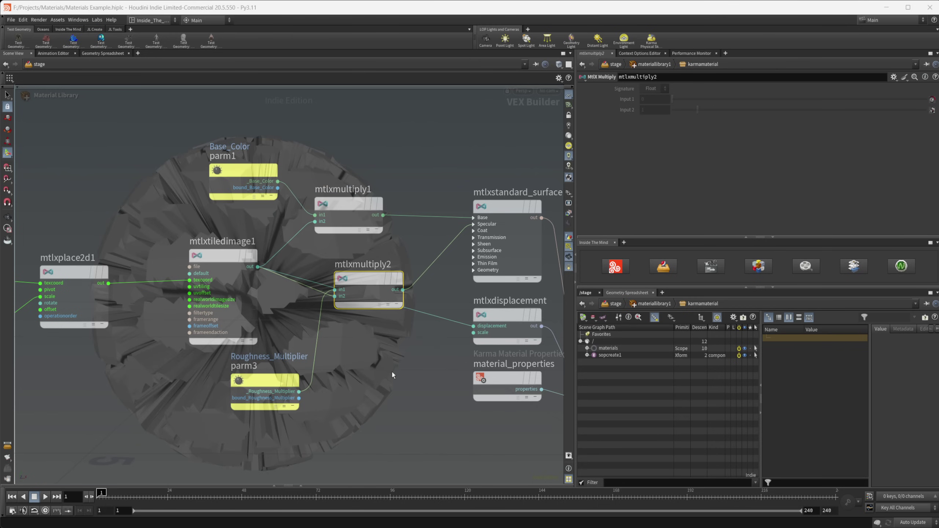
{"action": "key", "text": "Tab"}
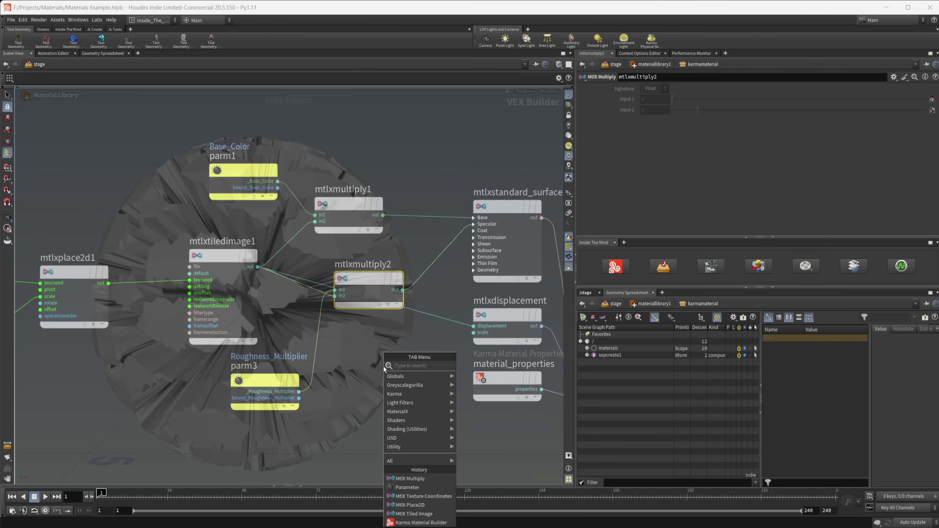
{"action": "type", "text": "par"}
{"action": "key", "text": "Return"}
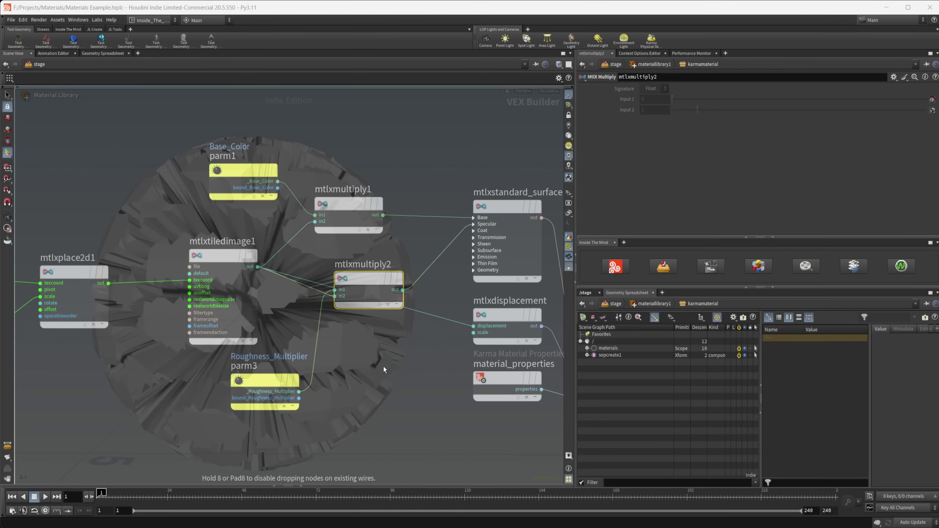
{"action": "left_click", "coordinate": [383, 367]}
{"action": "mouse_move", "coordinate": [395, 361]}
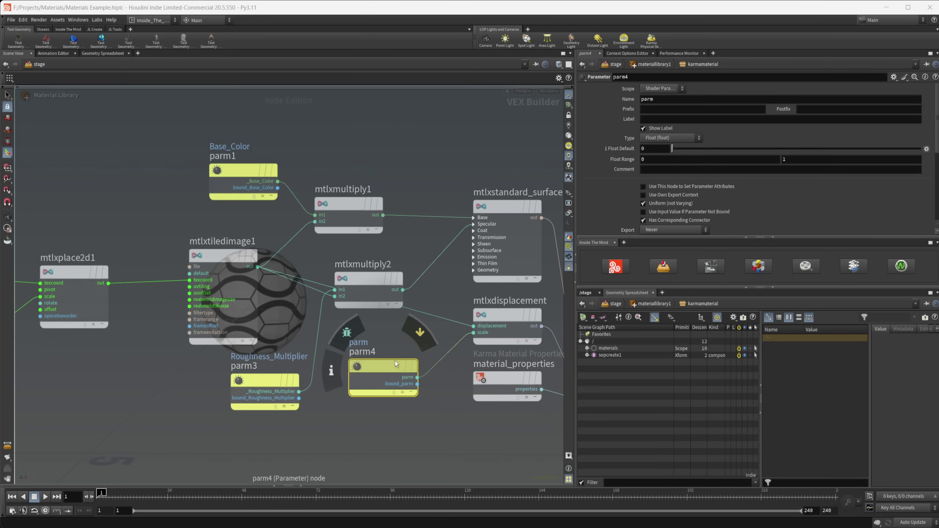
Name the new parameter Displacement_Scale and set its scope to Subnet Connector
{"action": "left_click_drag", "start_coordinate": [674, 99], "coordinate": [606, 99]}
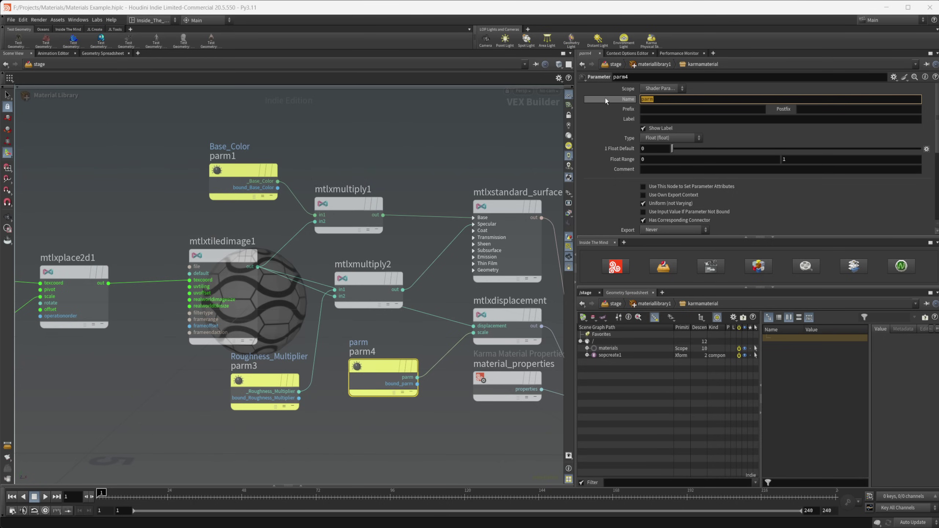
{"action": "type", "text": "Displ"}
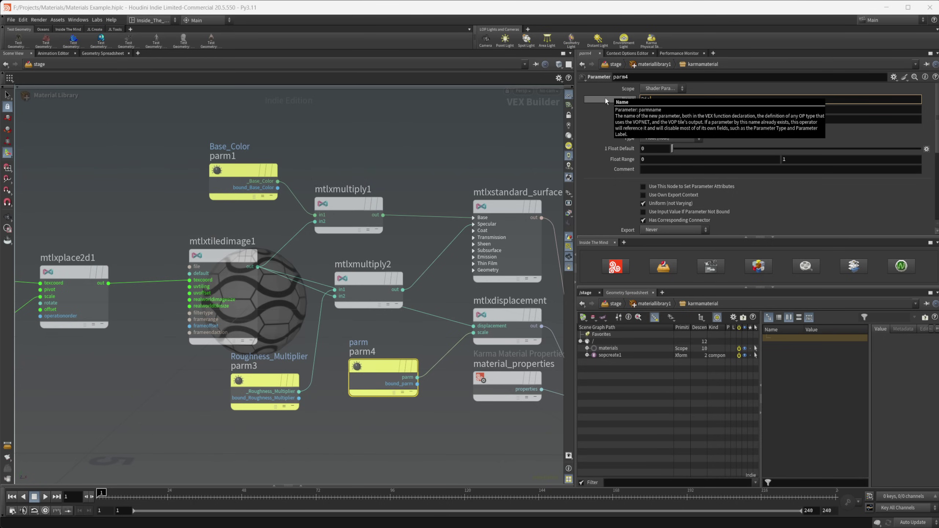
{"action": "type", "text": "acement_Scale"}
{"action": "key", "text": "Return"}
{"action": "left_click", "coordinate": [660, 89]}
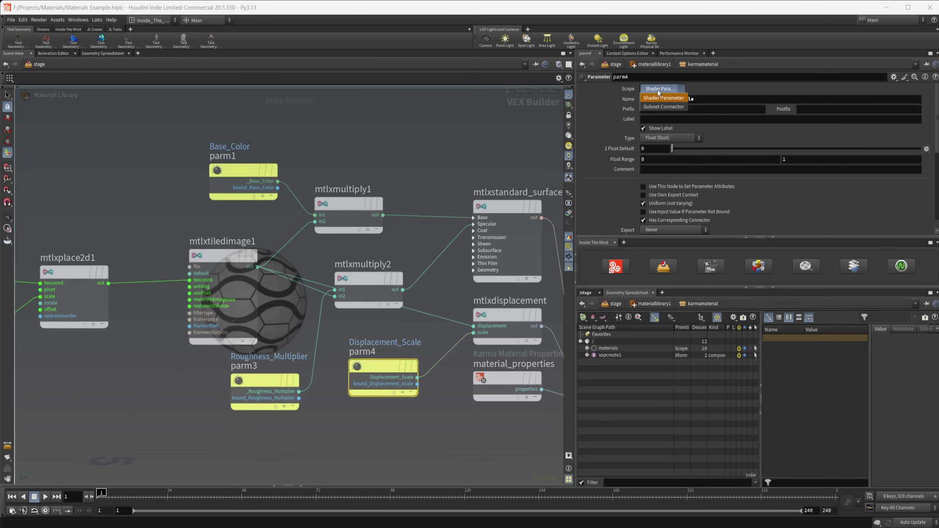
{"action": "left_click", "coordinate": [663, 106]}
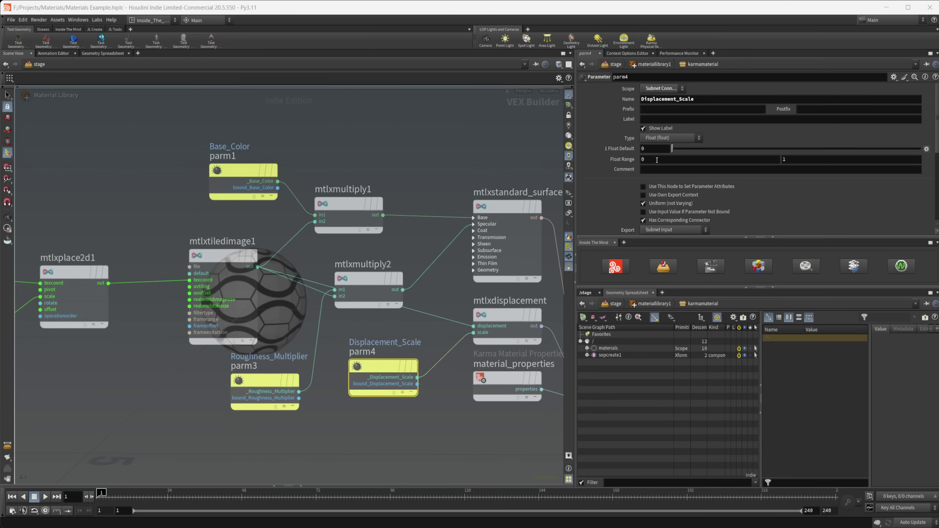
Set the Displacement_Scale parameter's default value to .02
{"action": "left_click", "coordinate": [651, 149]}
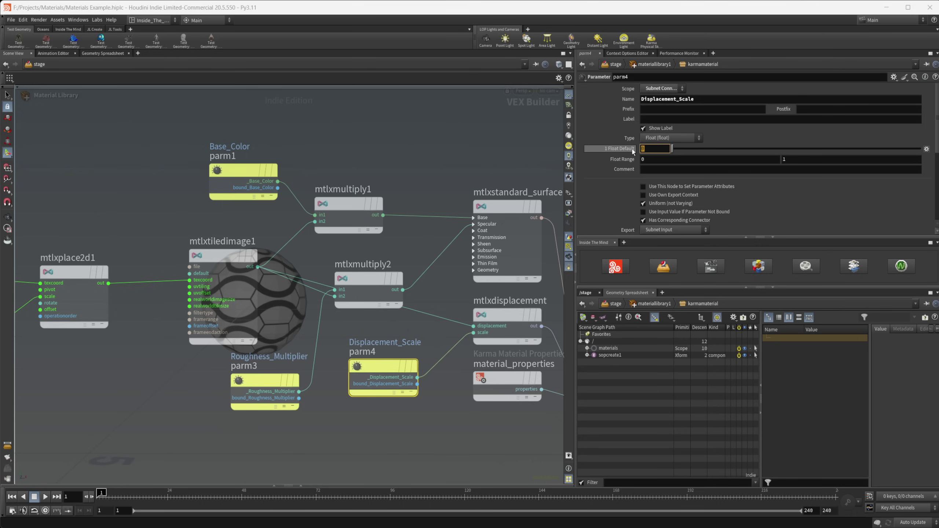
{"action": "key", "text": "BackSpace"}
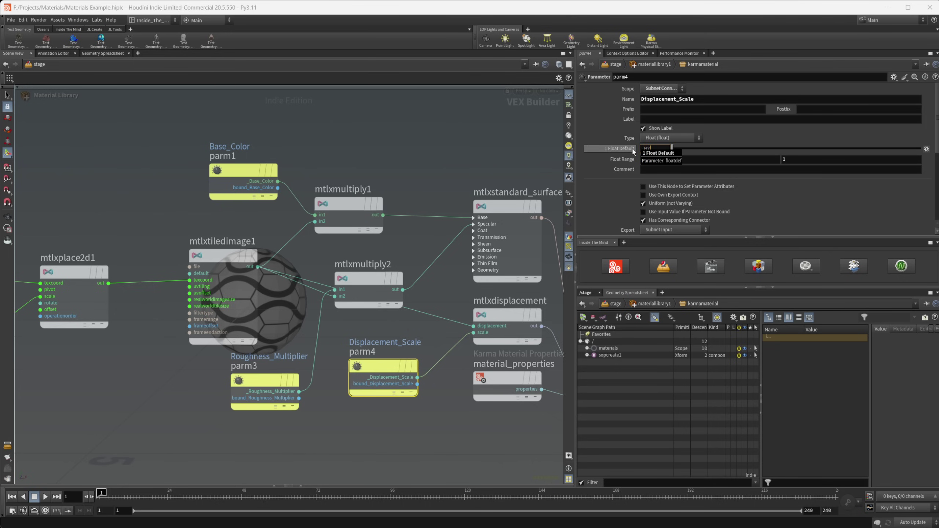
{"action": "type", "text": ".02"}
{"action": "key", "text": "Return"}
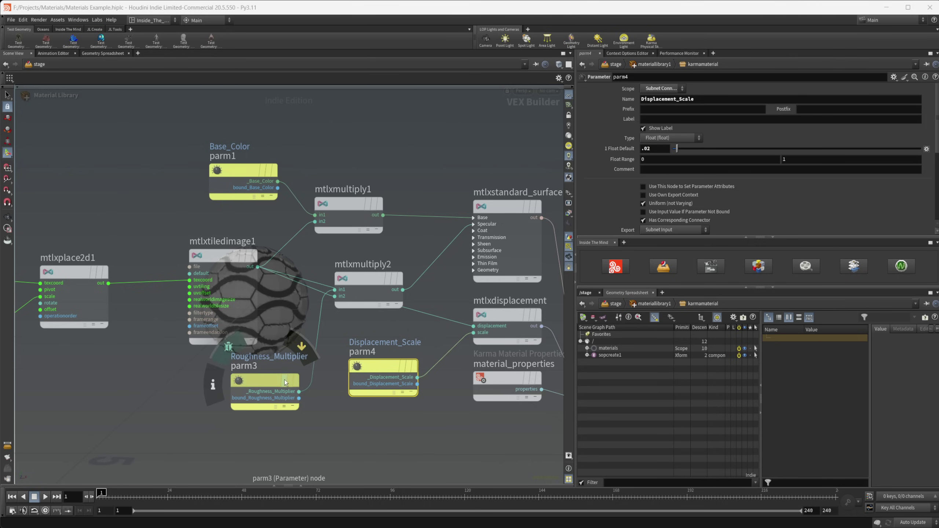
Set the Roughness_Multiplier parameter's default value to 1 and move mtlxmultiply2 closer to the standard surface node
{"action": "left_click", "coordinate": [270, 376]}
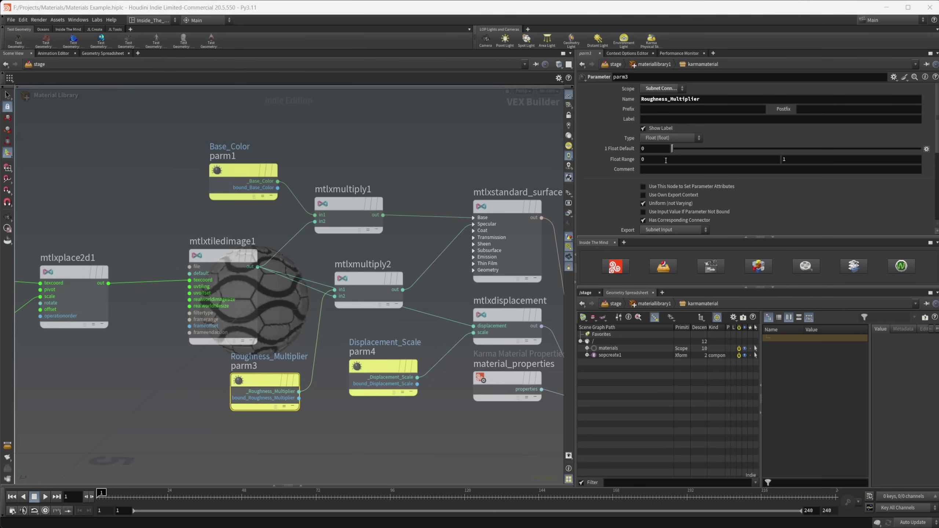
{"action": "left_click", "coordinate": [659, 150]}
{"action": "type", "text": "1"}
{"action": "key", "text": "Return"}
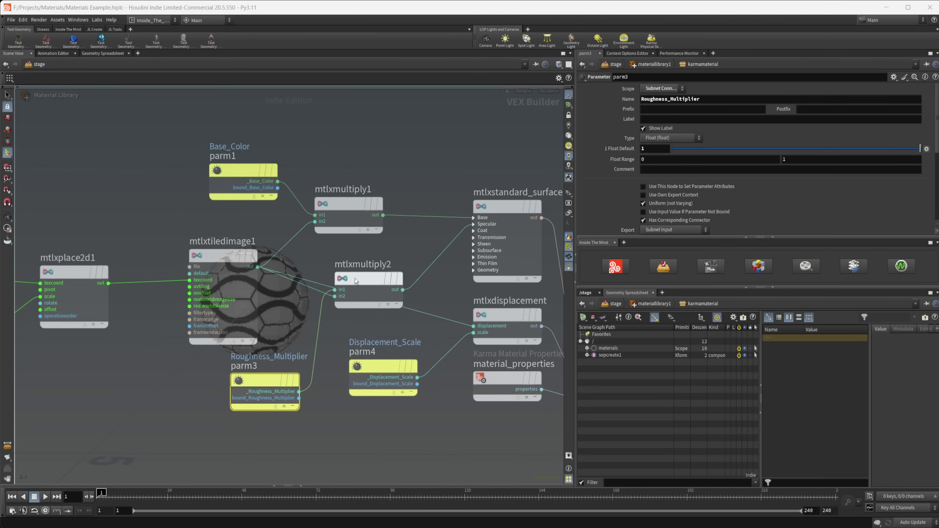
{"action": "left_click_drag", "start_coordinate": [363, 282], "coordinate": [389, 259]}
{"action": "middle_click_drag", "start_coordinate": [296, 334], "coordinate": [316, 337]}
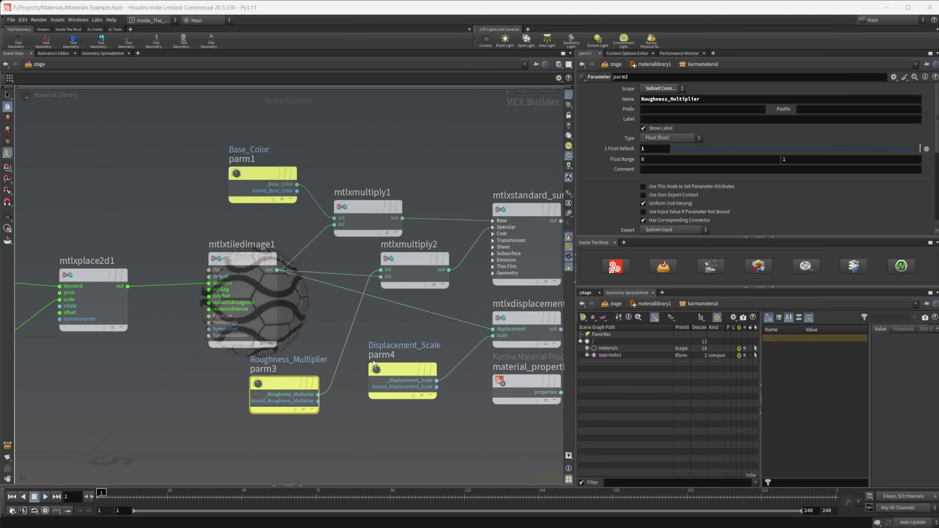
{"action": "middle_click_drag", "start_coordinate": [355, 431], "coordinate": [318, 421]}
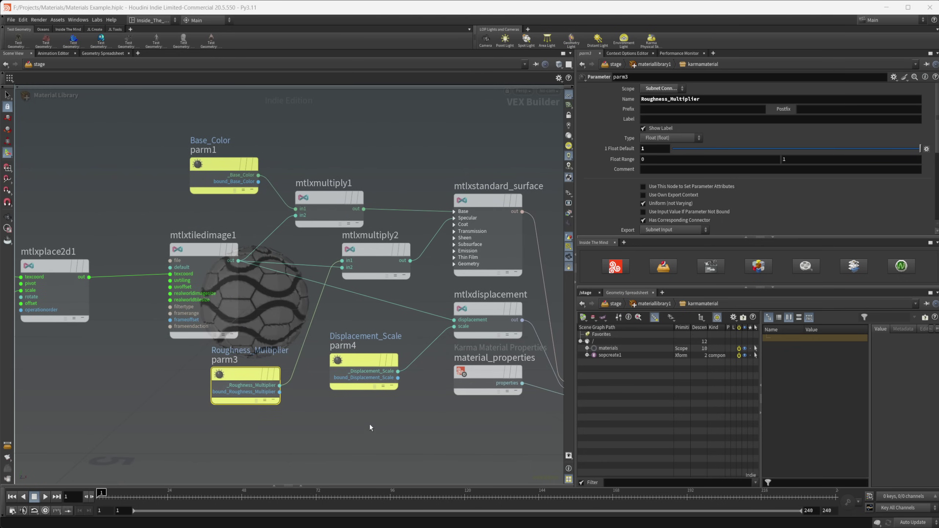
Check the exposed parameters on the karmamaterial node and the sphere's displacement at stage level
{"action": "key", "text": "u"}
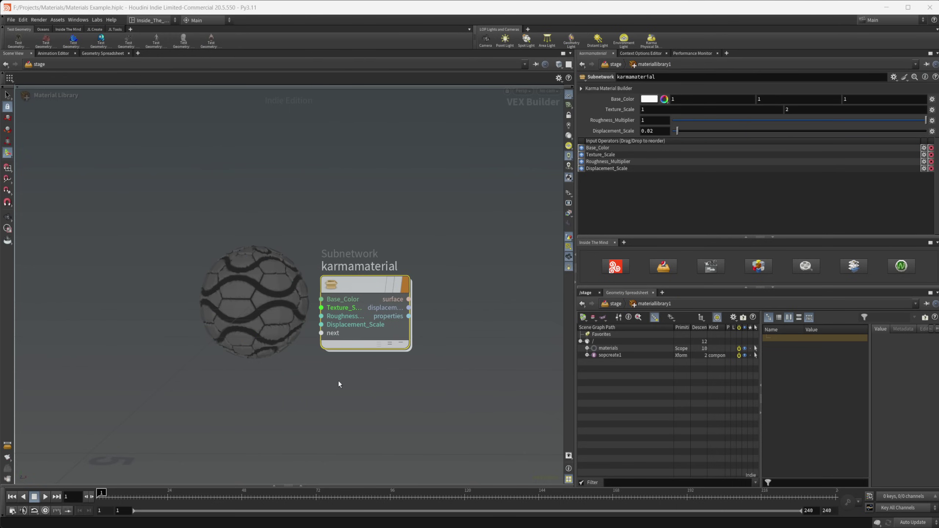
{"action": "key", "text": "u"}
{"action": "key", "text": "l"}
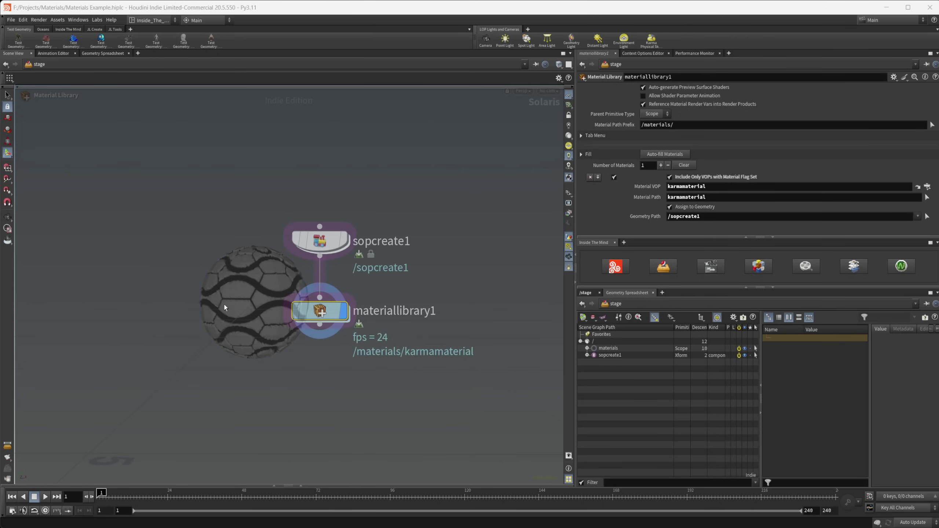
{"action": "key", "text": "grave"}
{"action": "key", "text": "grave"}
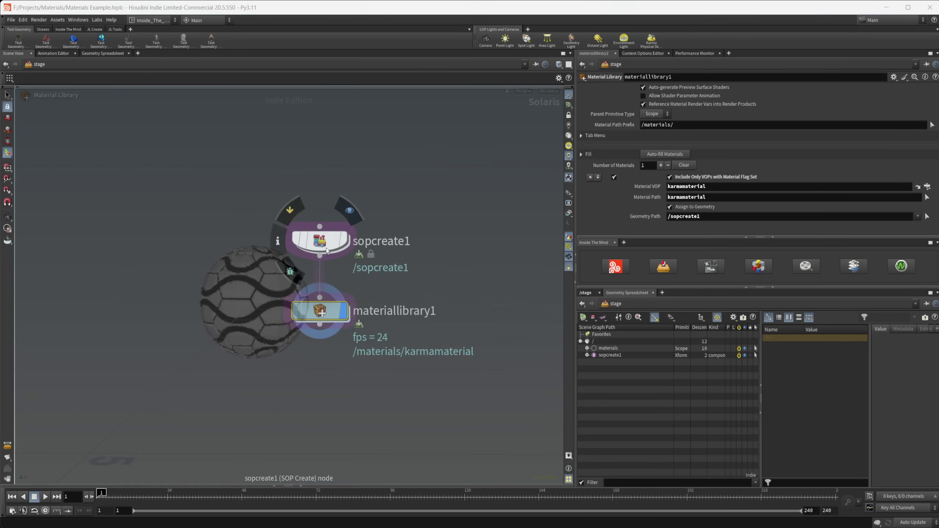
Enter the geometry network inside sopcreate1, look at the UV-mapped sphere and show the nodes
{"action": "double_click", "coordinate": [322, 245]}
{"action": "middle_click_drag", "start_coordinate": [357, 348], "coordinate": [398, 319]}
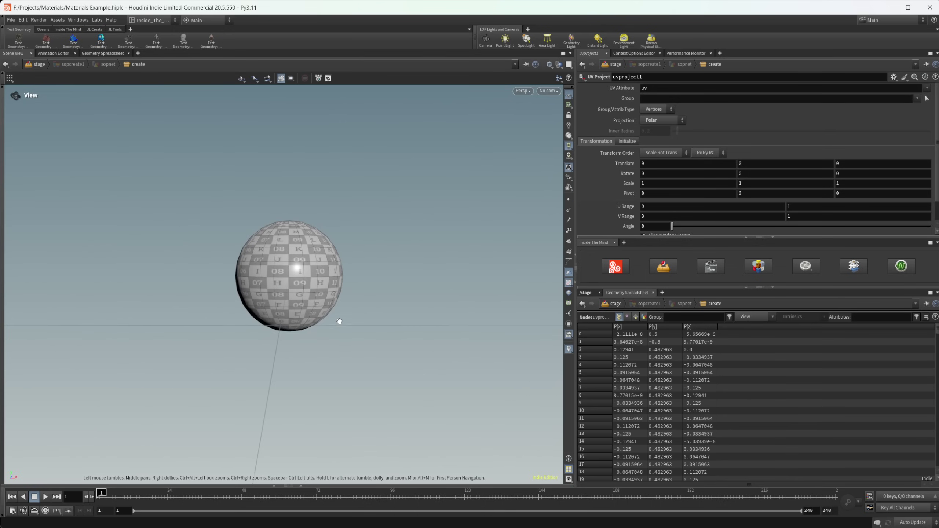
{"action": "left_click_drag", "start_coordinate": [337, 321], "coordinate": [358, 330]}
{"action": "key", "text": "n"}
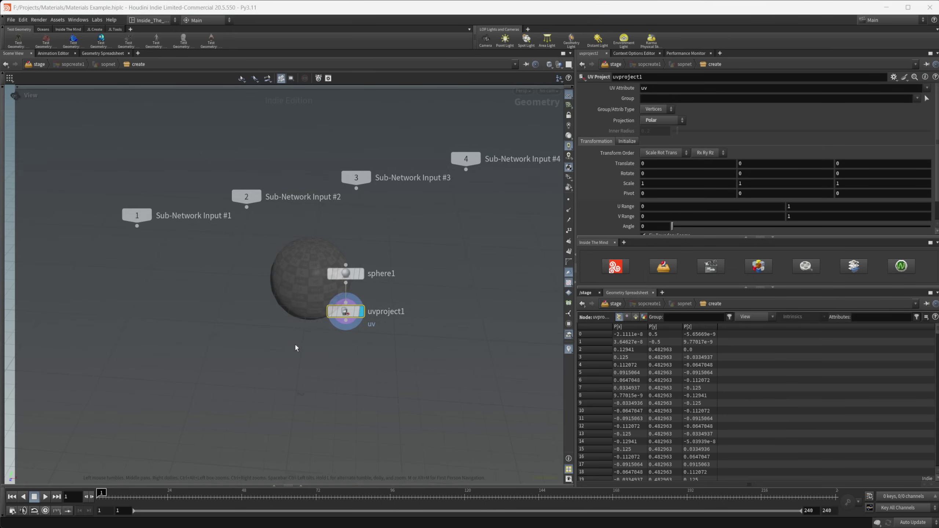
{"action": "key", "text": "Tab"}
{"action": "type", "text": "su"}
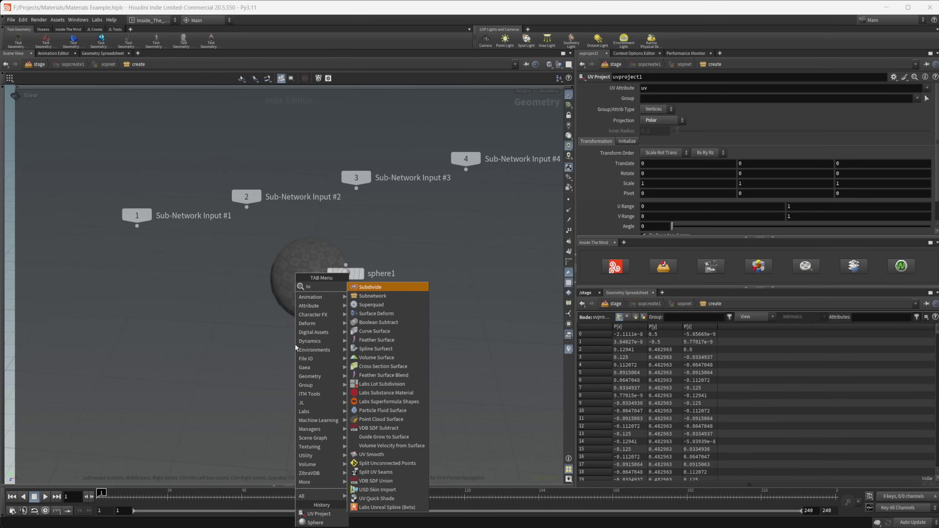
{"action": "type", "text": "d"}
{"action": "key", "text": "Escape"}
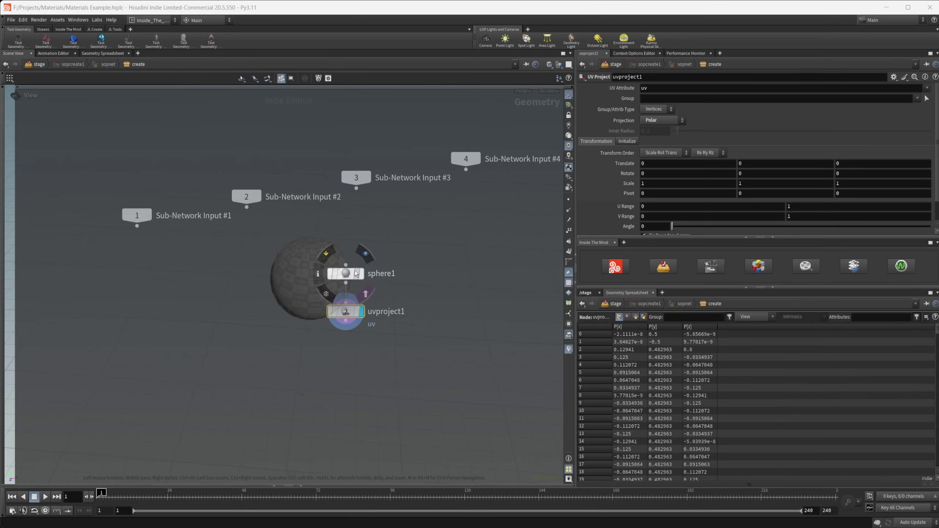
Set the sphere1 node's rows and columns to 50 each
{"action": "left_click", "coordinate": [350, 274]}
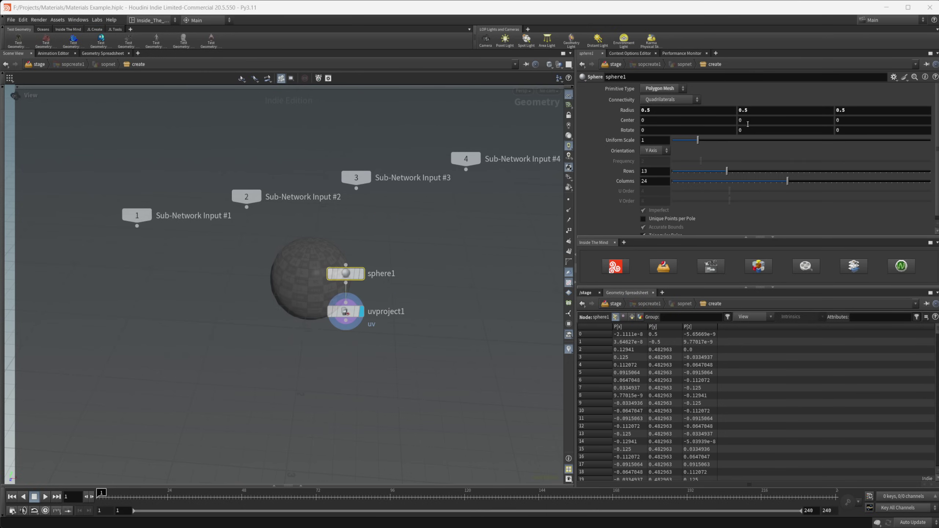
{"action": "left_click", "coordinate": [663, 171]}
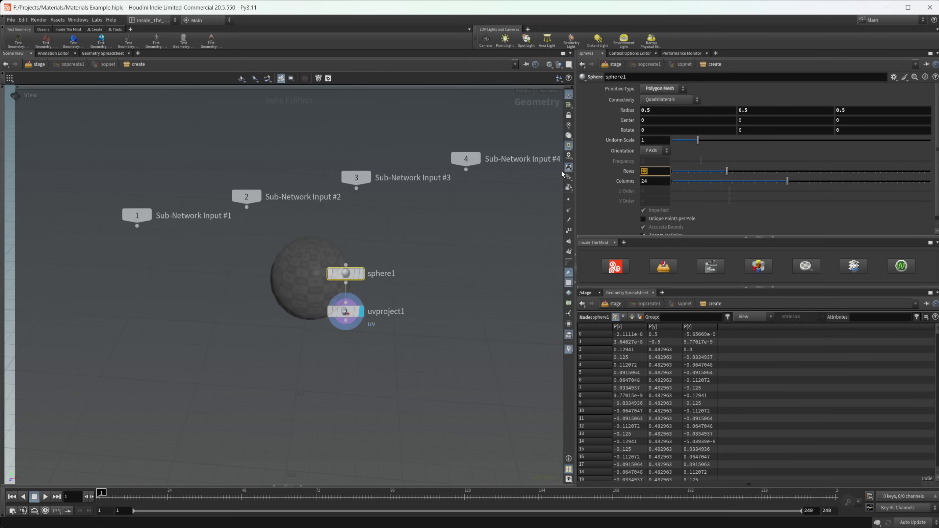
{"action": "left_click_drag", "start_coordinate": [793, 171], "coordinate": [858, 205]}
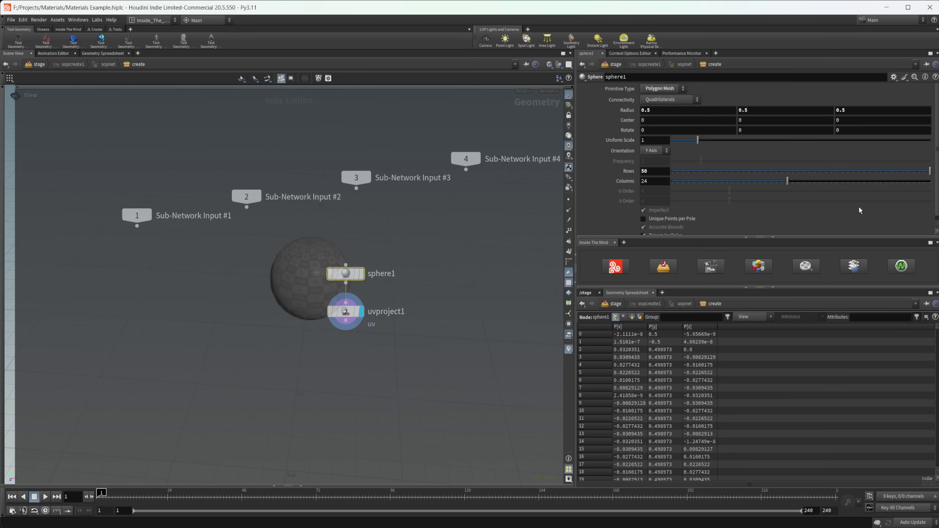
{"action": "left_click_drag", "start_coordinate": [787, 181], "coordinate": [931, 181]}
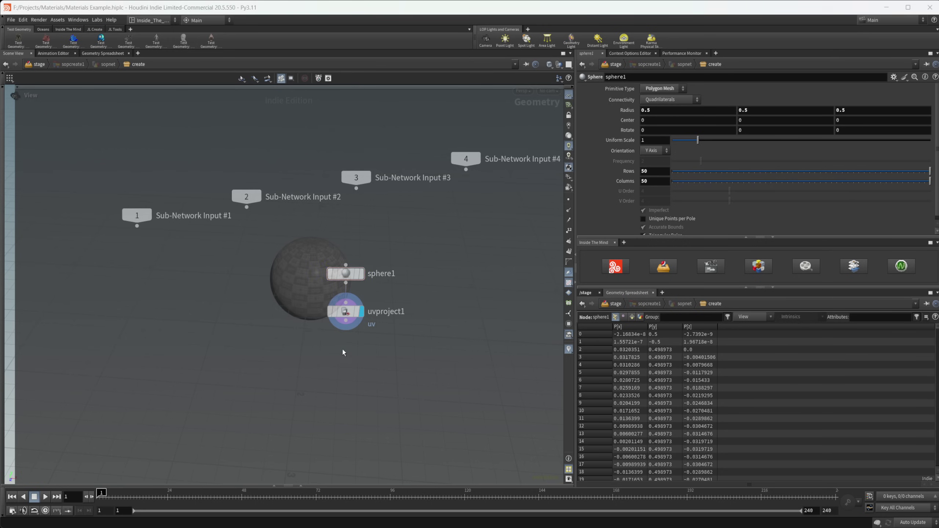
Return to stage level and inspect the displaced sphere up close
{"action": "key", "text": "u"}
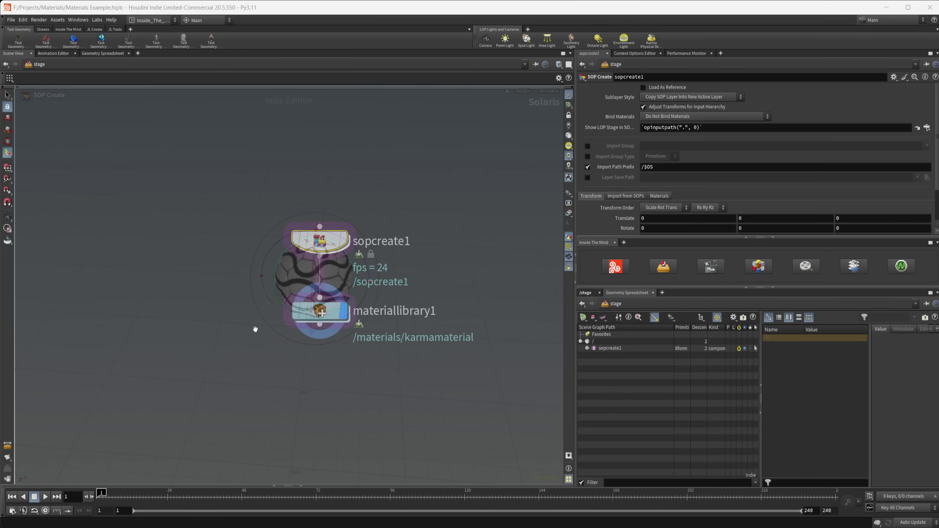
{"action": "key", "text": "Escape"}
{"action": "mouse_move", "coordinate": [256, 331]}
{"action": "left_mouse_down"}
{"action": "mouse_move", "coordinate": [363, 275]}
{"action": "mouse_move", "coordinate": [463, 262]}
{"action": "mouse_move", "coordinate": [274, 326]}
{"action": "left_mouse_up"}
{"action": "key", "text": "shift+n"}
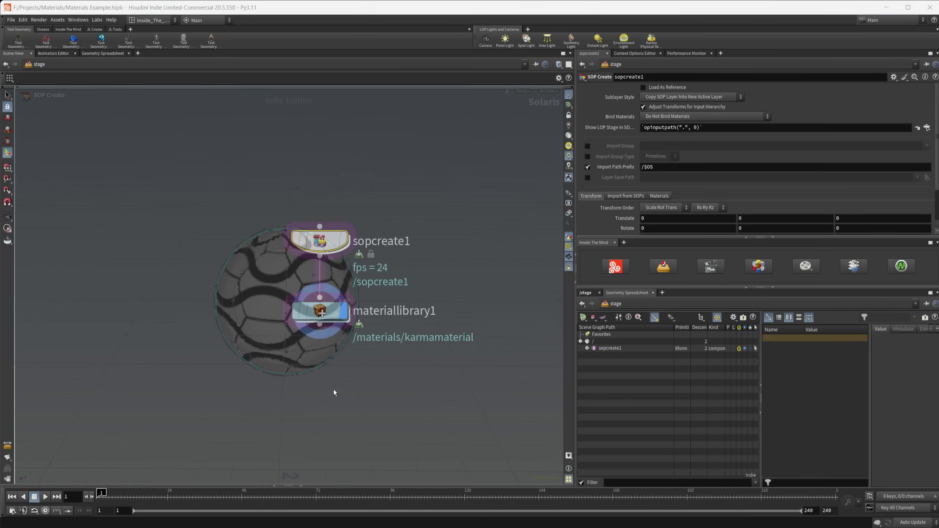
Move materiallibrary1 away from sopcreate1 and add a Layer Break node just above it
{"action": "scroll", "coordinate": [331, 387], "scroll_direction": "down", "scroll_amount": 3}
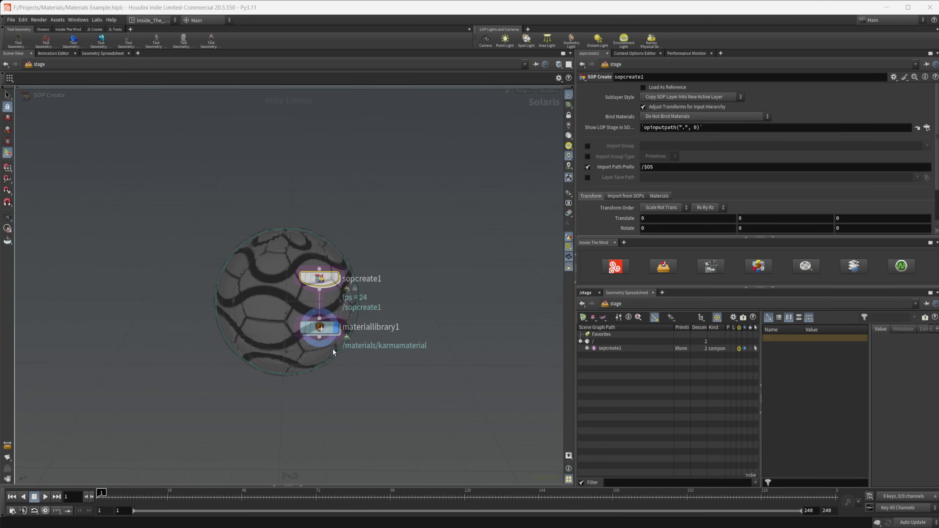
{"action": "left_click_drag", "start_coordinate": [320, 328], "coordinate": [429, 379]}
{"action": "key", "text": "Tab"}
{"action": "type", "text": "layer"}
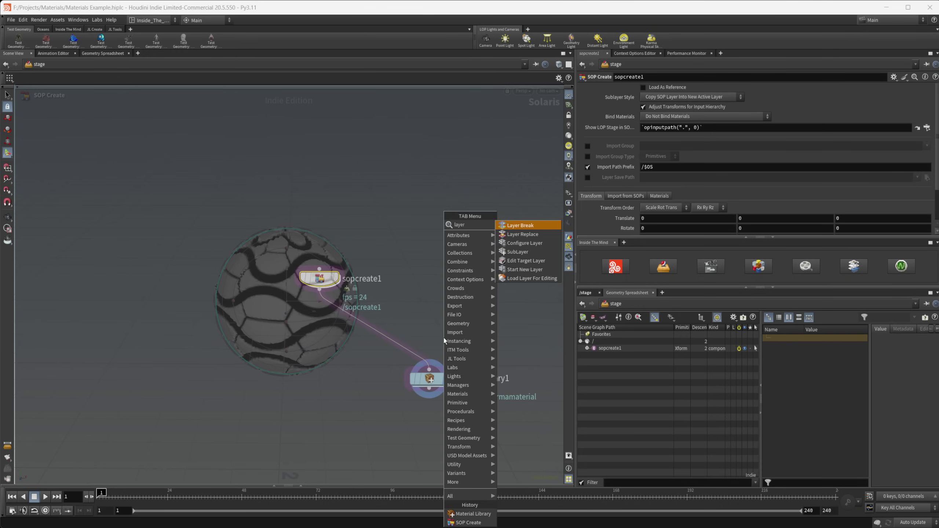
{"action": "key", "text": "Return"}
{"action": "left_click", "coordinate": [444, 339]}
{"action": "left_click", "coordinate": [443, 338]}
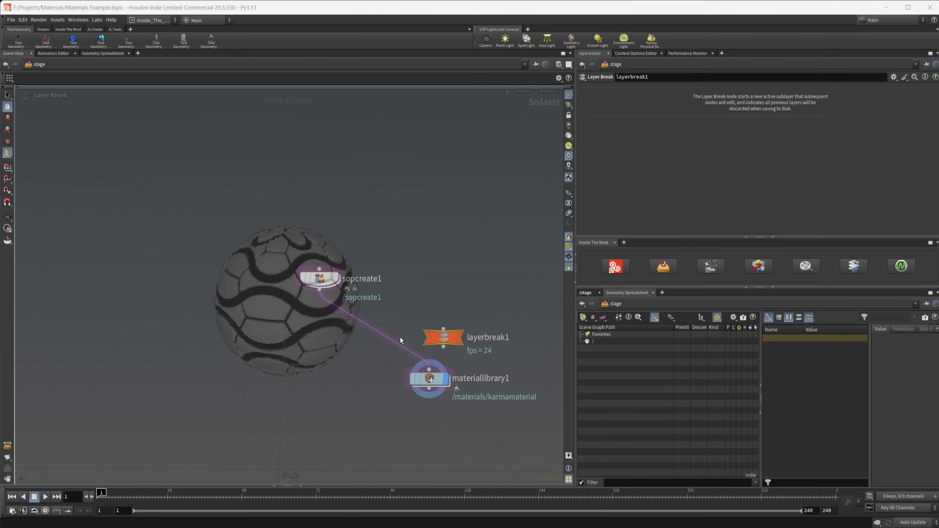
Insert layerbreak1 into the connection between sopcreate1 and materiallibrary1, and align materiallibrary1 directly beneath it
{"action": "left_click_drag", "start_coordinate": [441, 337], "coordinate": [426, 315]}
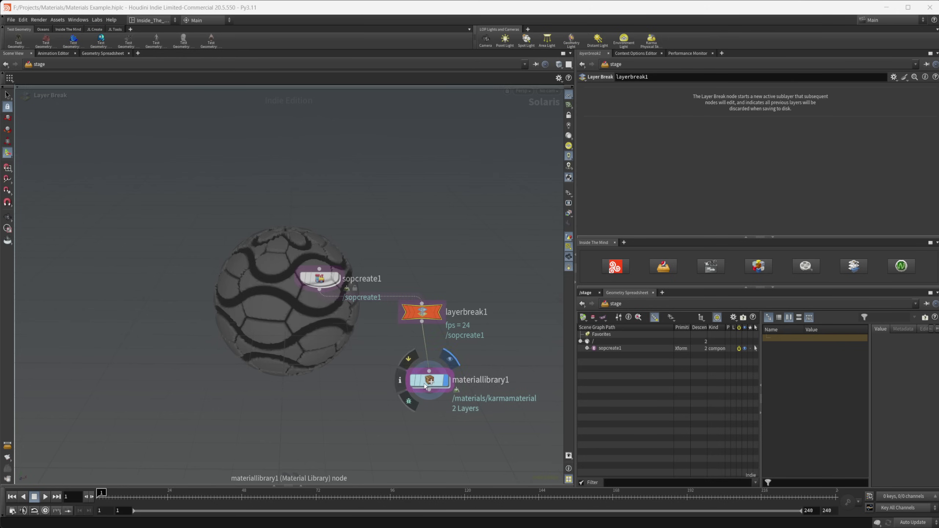
{"action": "left_click_drag", "start_coordinate": [428, 381], "coordinate": [421, 352]}
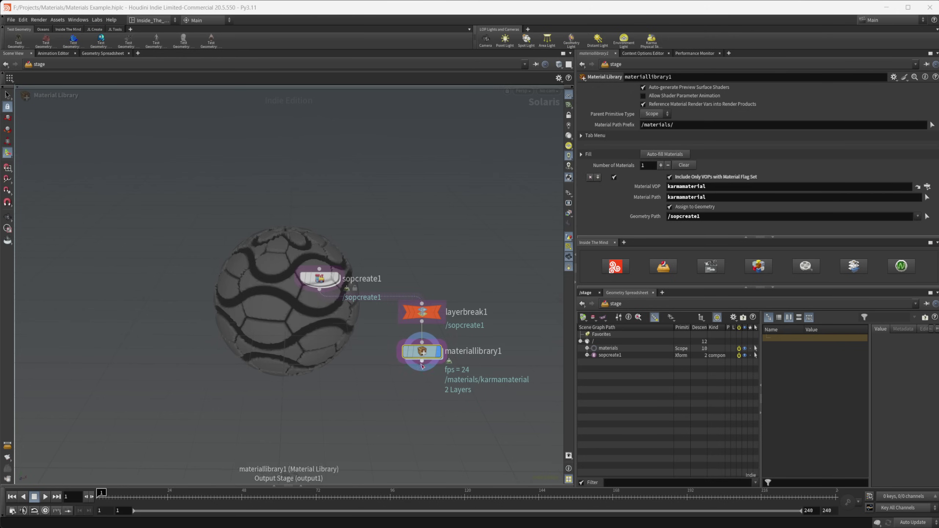
Enter materiallibrary1 and duplicate the karmamaterial subnetwork, placing the copy beside the original
{"action": "double_click", "coordinate": [422, 351]}
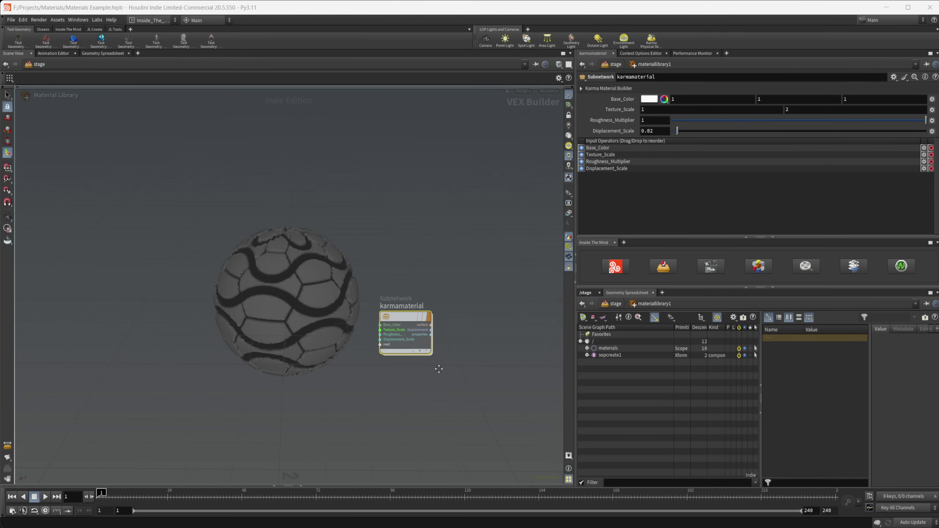
{"action": "left_click_drag", "start_coordinate": [403, 312], "coordinate": [489, 313], "text": "alt"}
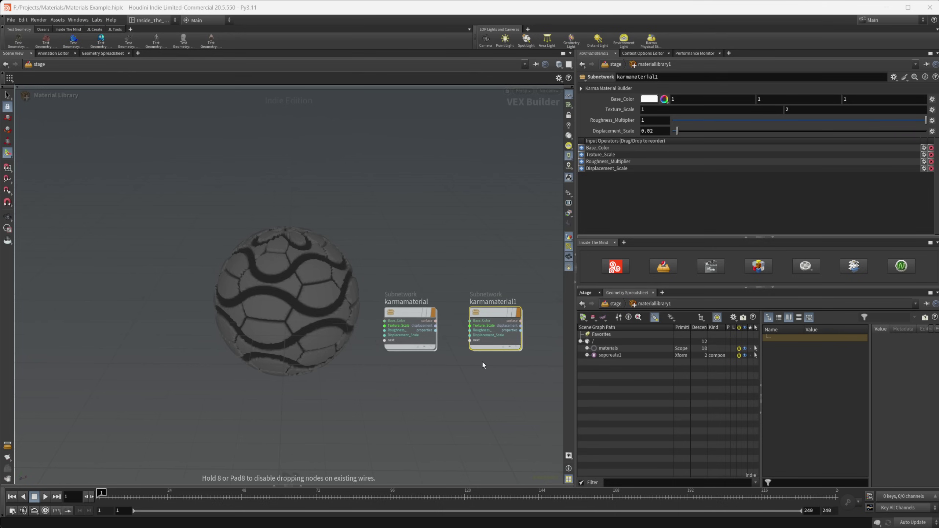
{"action": "middle_click_drag", "start_coordinate": [482, 363], "coordinate": [434, 361]}
Rename the original material subnetwork as Tiles and its copy as Tiles2
{"action": "left_click", "coordinate": [355, 303]}
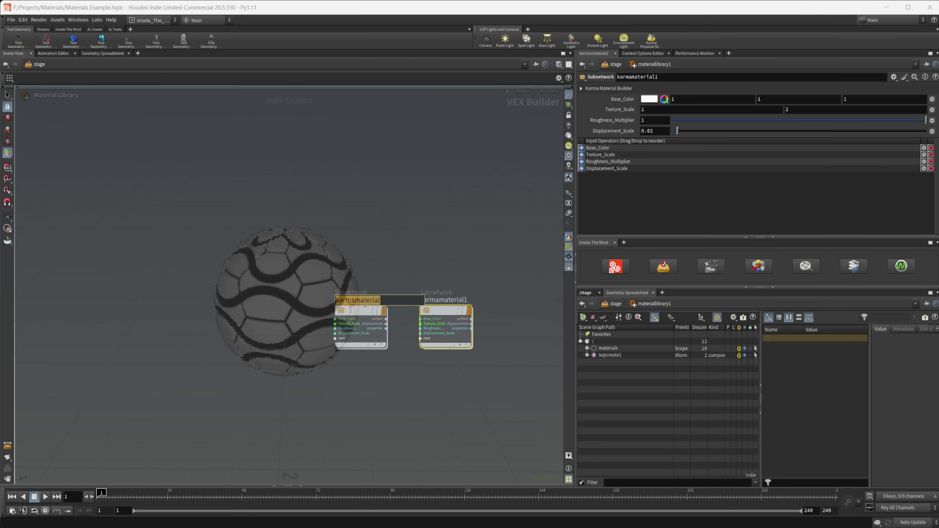
{"action": "type", "text": "Tiles"}
{"action": "key", "text": "Return"}
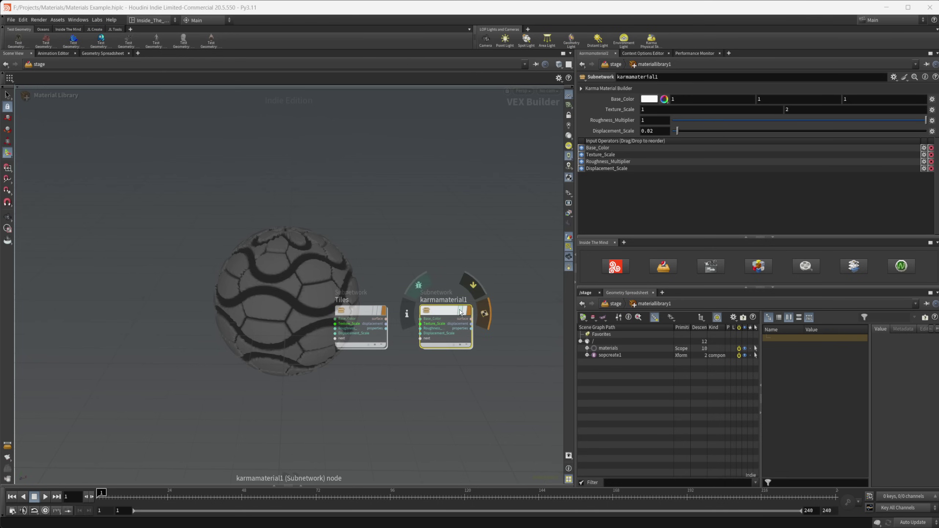
{"action": "double_click", "coordinate": [446, 300]}
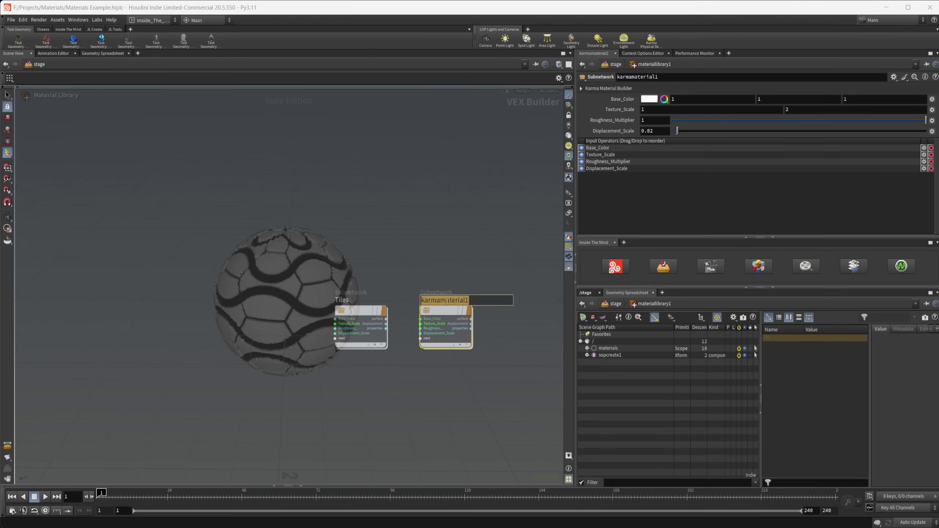
{"action": "type", "text": "Tiles2"}
{"action": "key", "text": "Return"}
Delete the Roughness_Multiplier and Displacement_Scale parameter nodes and mtlxmultiply2 inside Tiles2, and return to stage level
{"action": "double_click", "coordinate": [434, 313]}
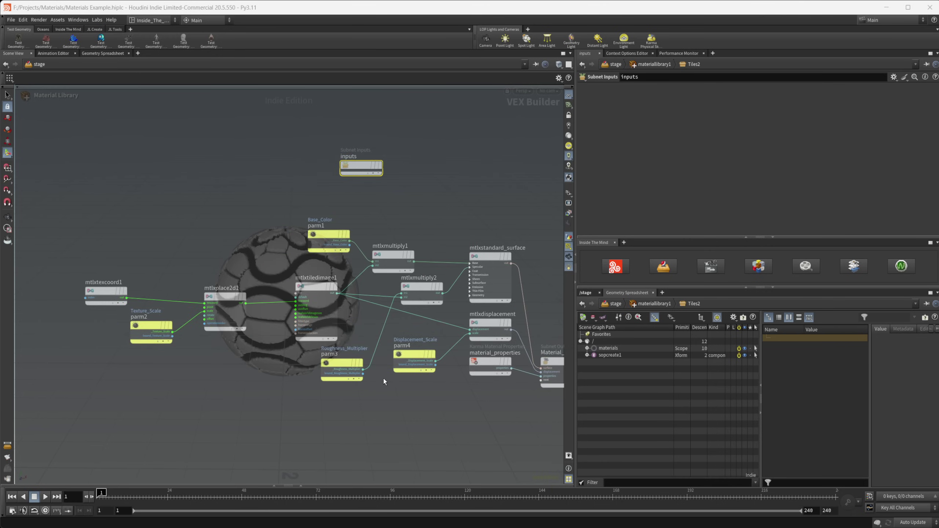
{"action": "left_click_drag", "start_coordinate": [402, 413], "coordinate": [345, 352]}
{"action": "key", "text": "Delete"}
{"action": "left_click", "coordinate": [418, 288]}
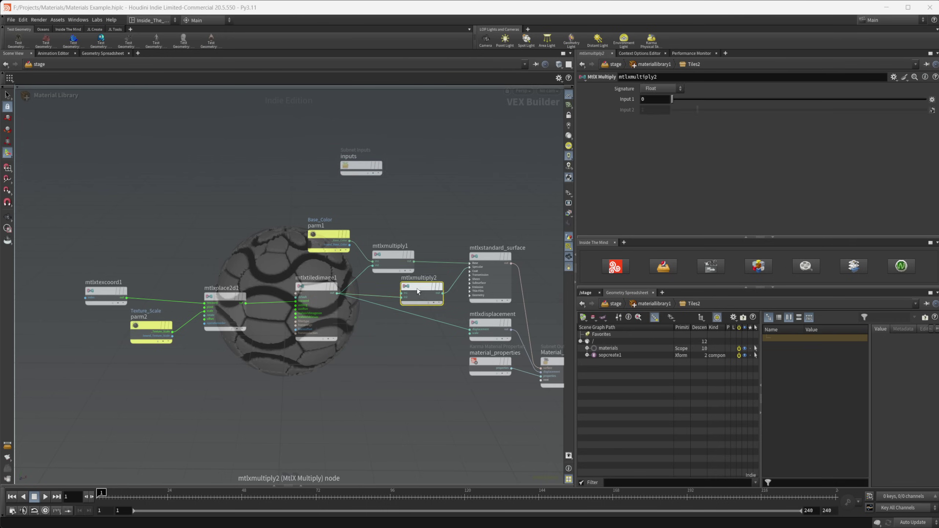
{"action": "key", "text": "Delete"}
{"action": "key", "text": "u"}
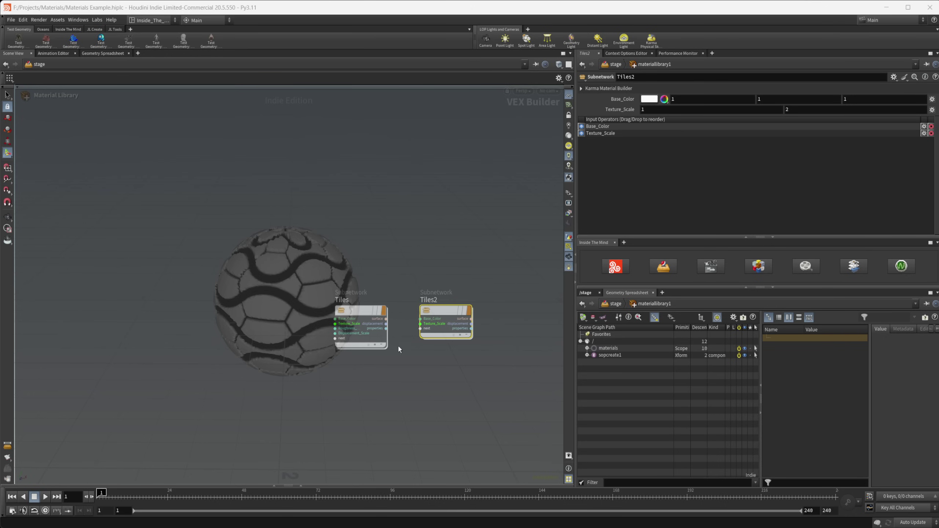
{"action": "key", "text": "u"}
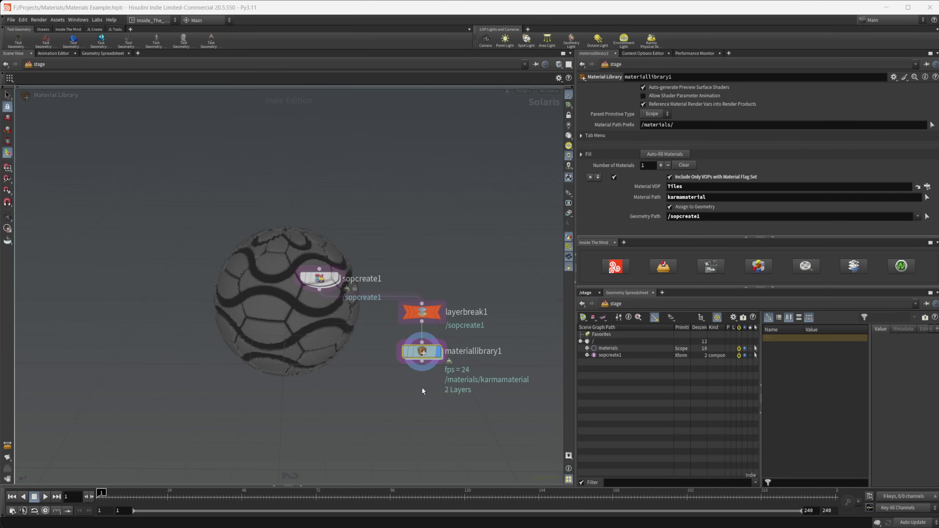
Add a USD ROP node below materiallibrary1 and connect materiallibrary1's output to it
{"action": "key", "text": "Tab"}
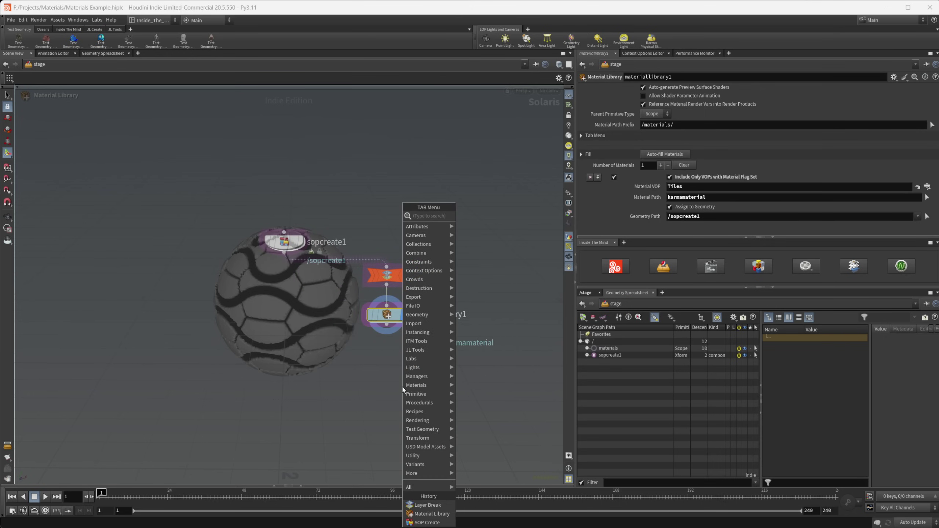
{"action": "type", "text": "usd"}
{"action": "key", "text": "Return"}
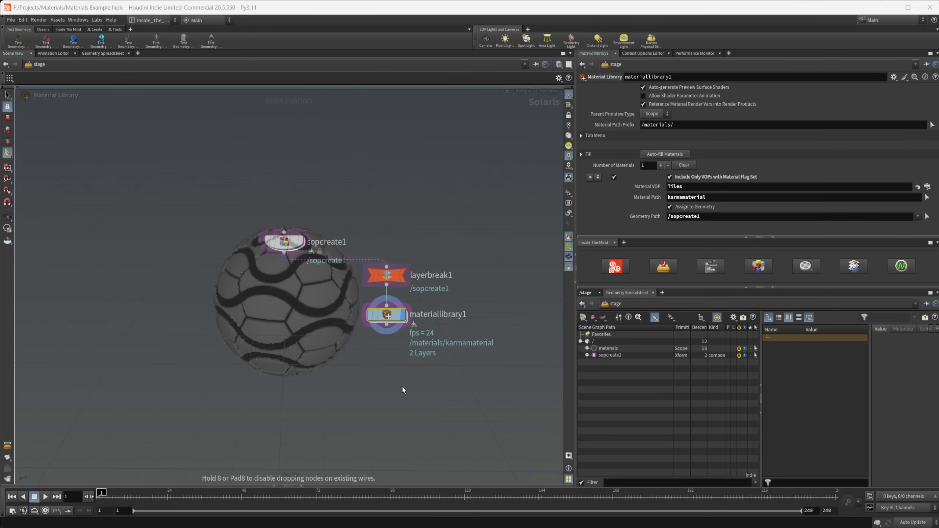
{"action": "left_click", "coordinate": [402, 385]}
{"action": "left_click_drag", "start_coordinate": [387, 324], "coordinate": [389, 369]}
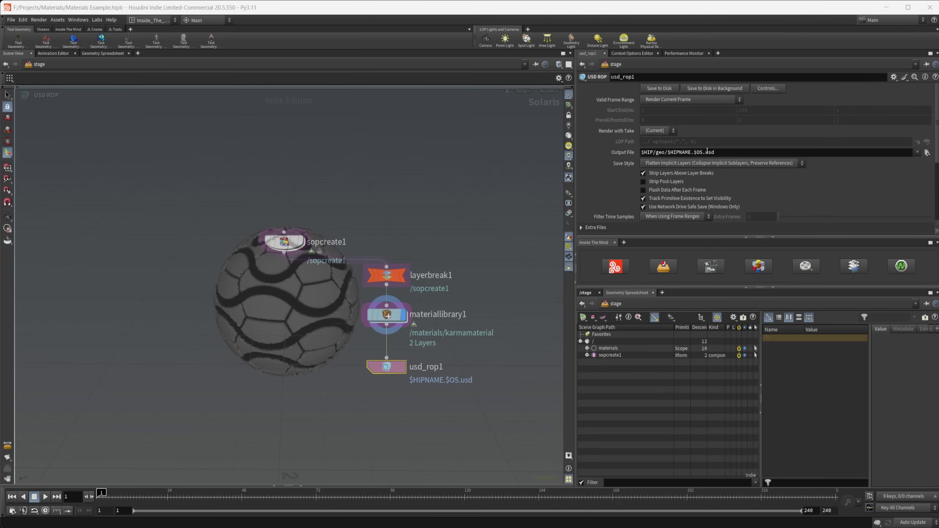
Set the USD ROP's output file to $HIP/geo/Materials_Example.usd
{"action": "left_click_drag", "start_coordinate": [707, 150], "coordinate": [668, 148]}
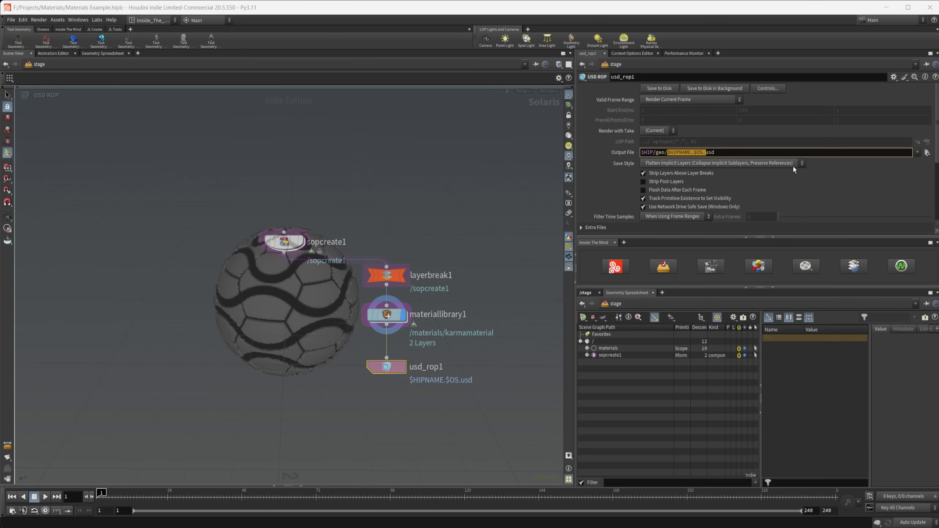
{"action": "type", "text": "Mat"}
{"action": "type", "text": "erials"}
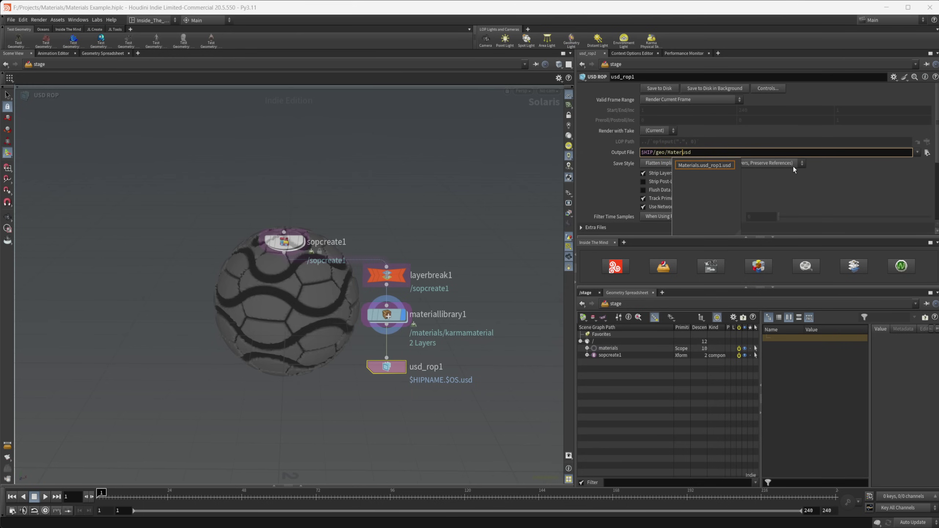
{"action": "type", "text": "."}
{"action": "key", "text": "Left"}
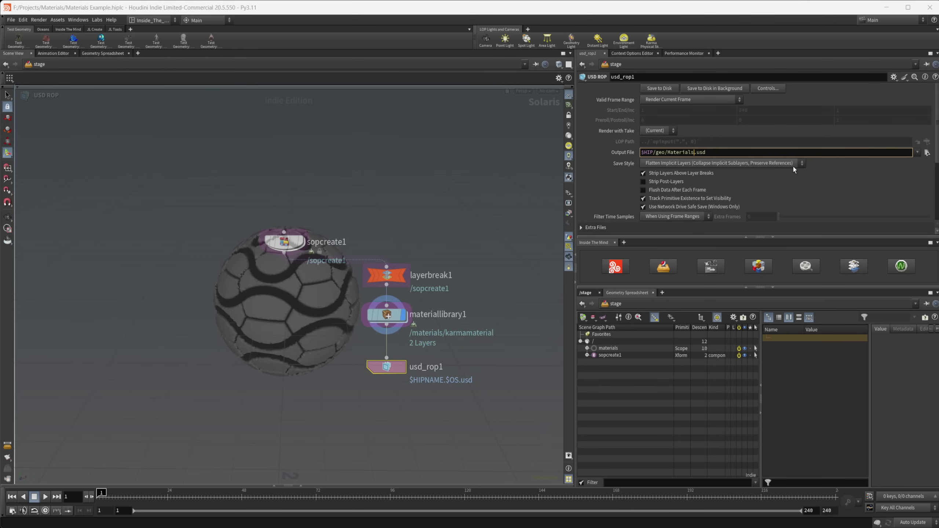
{"action": "type", "text": "_Example"}
{"action": "key", "text": "Return"}
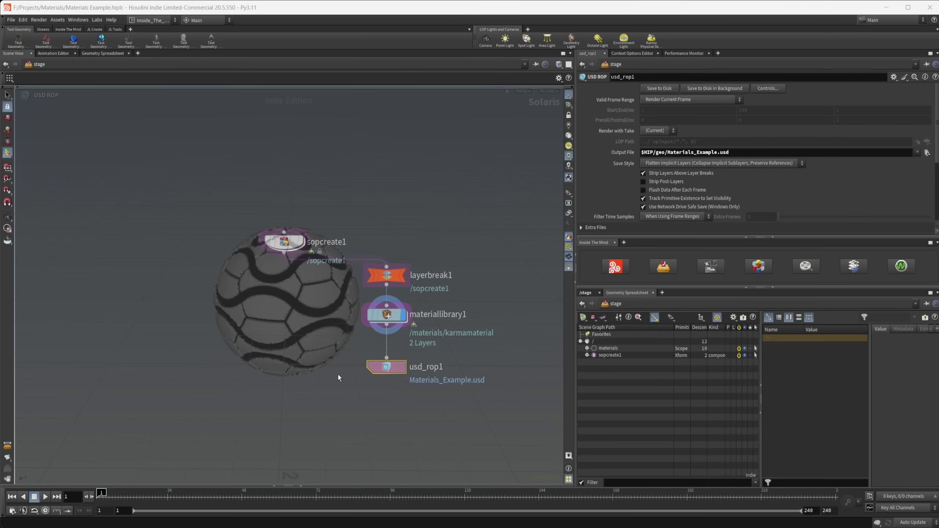
Add a SubLayer node below sopcreate1 and connect sopcreate1's output to its first input
{"action": "key", "text": "Tab"}
{"action": "type", "text": "m"}
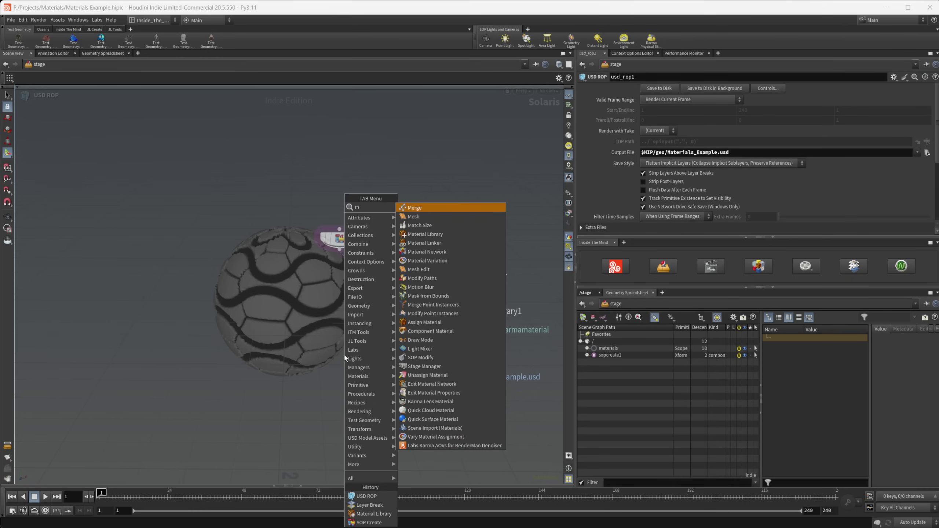
{"action": "key", "text": "BackSpace"}
{"action": "type", "text": "sub"}
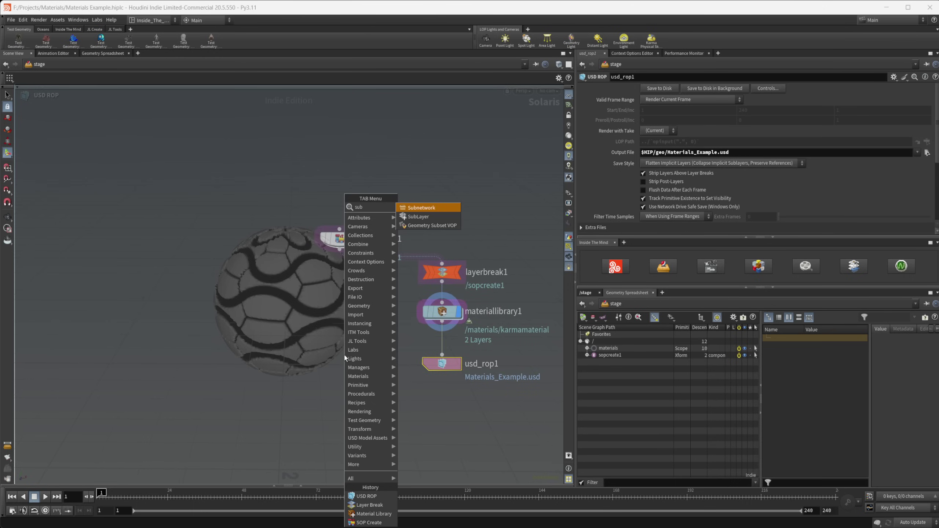
{"action": "key", "text": "Down"}
{"action": "key", "text": "Return"}
{"action": "left_click", "coordinate": [344, 355]}
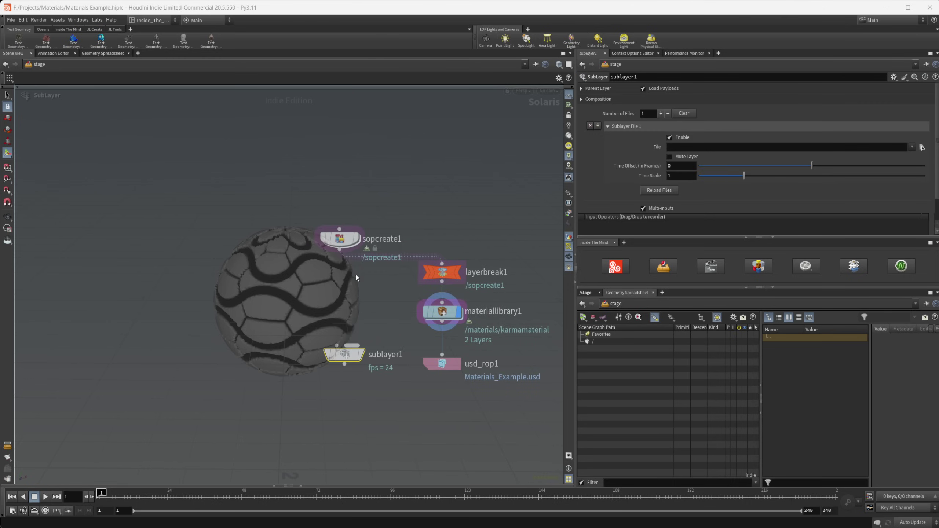
{"action": "left_click_drag", "start_coordinate": [338, 256], "coordinate": [345, 346]}
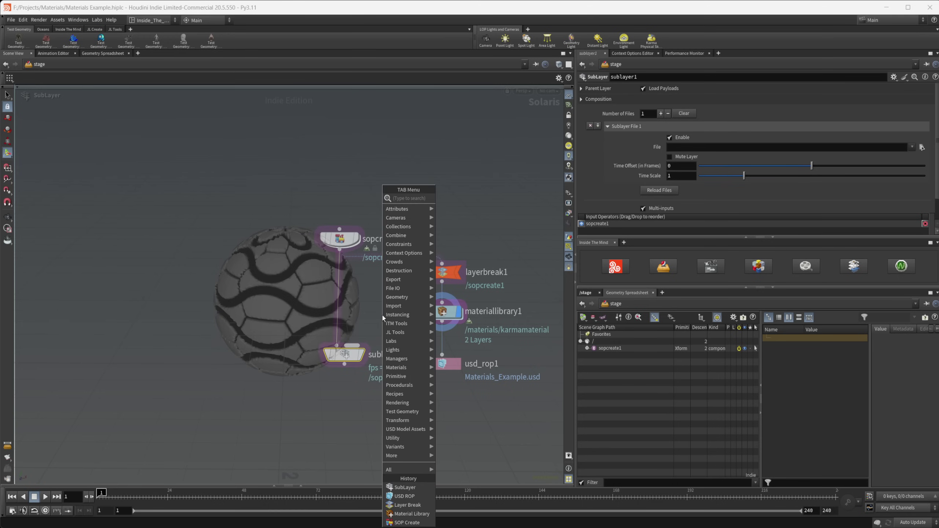
Add a Reference node above sublayer1 and connect its output to sublayer1's multi-input
{"action": "key", "text": "Tab"}
{"action": "type", "text": "ref"}
{"action": "key", "text": "Return"}
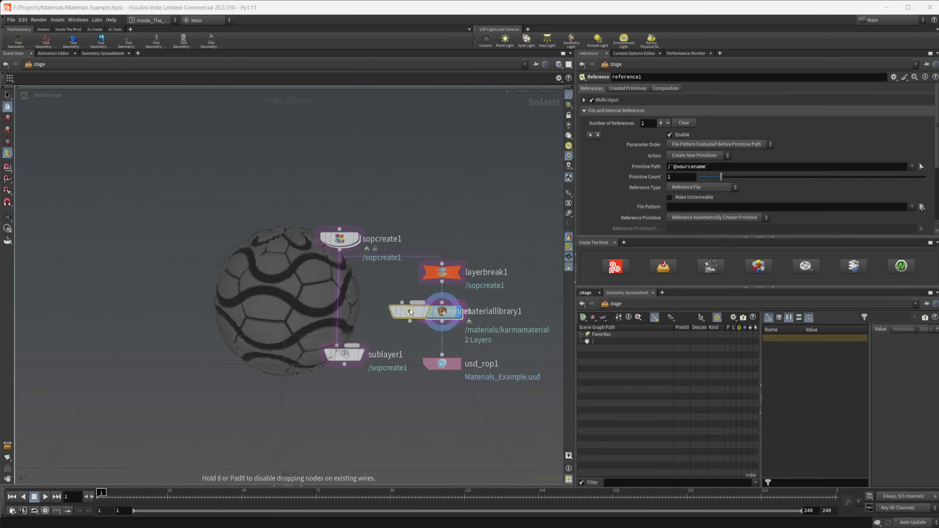
{"action": "left_click", "coordinate": [375, 302]}
{"action": "left_click_drag", "start_coordinate": [376, 315], "coordinate": [352, 345]}
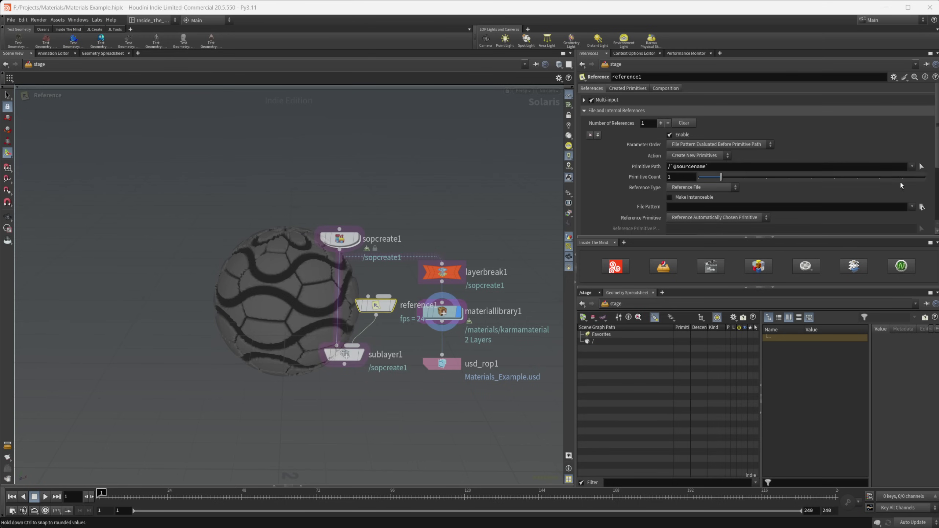
Load $HIP/geo/Materials_Example.usd as reference1's file pattern, and display the result of sublayer1
{"action": "left_click", "coordinate": [922, 208]}
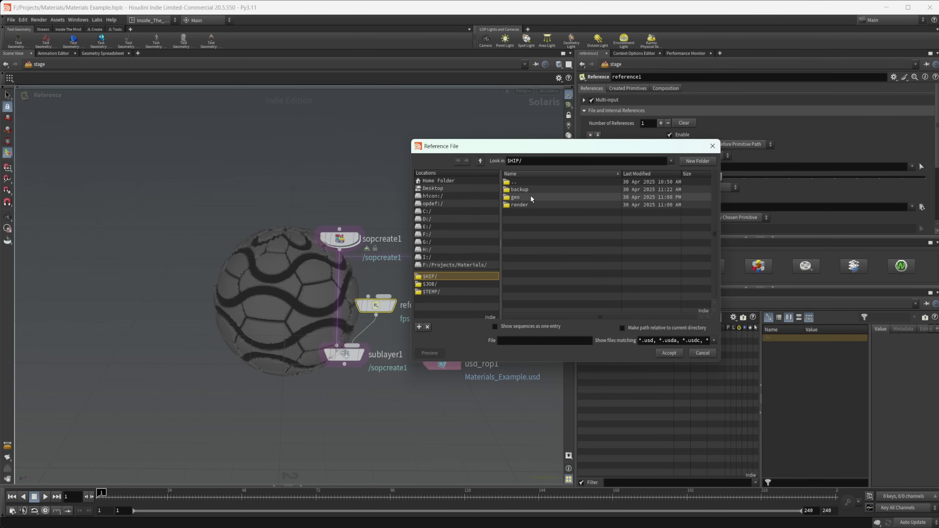
{"action": "double_click", "coordinate": [541, 197]}
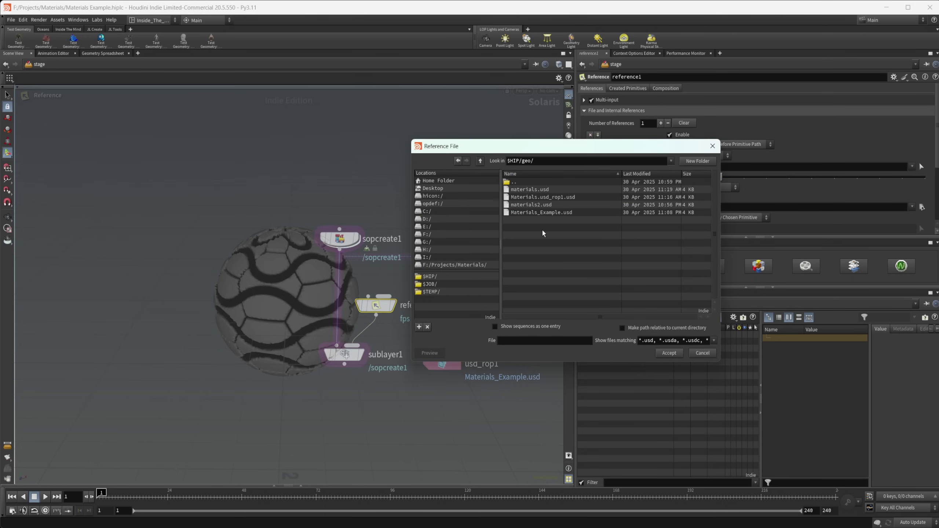
{"action": "left_click", "coordinate": [520, 214]}
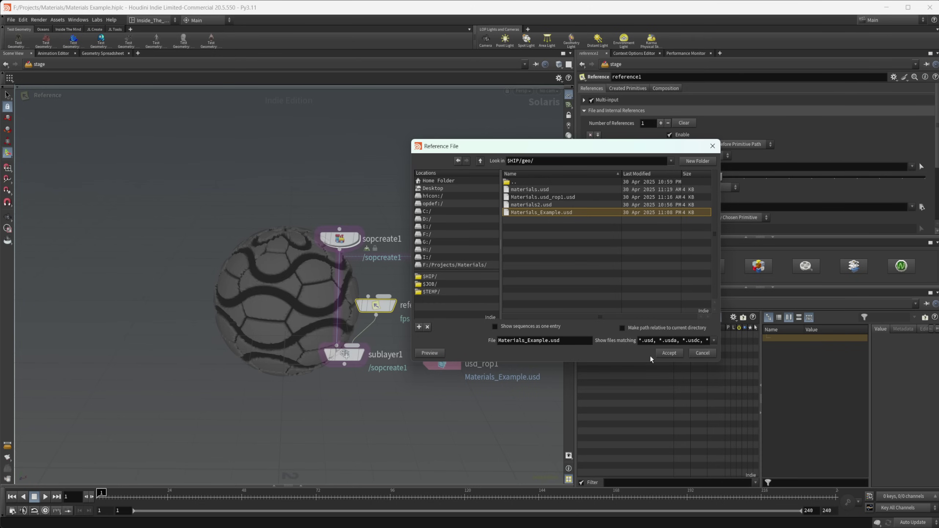
{"action": "left_click", "coordinate": [669, 354]}
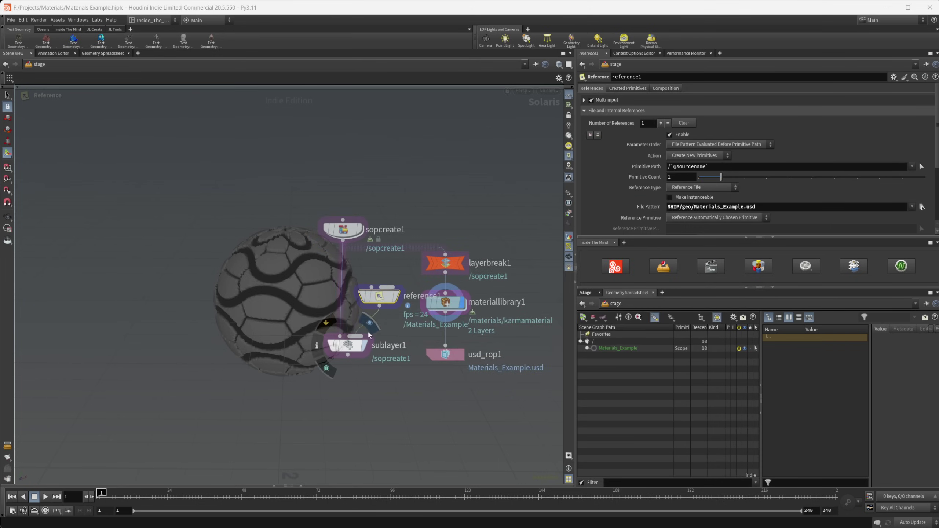
{"action": "left_click", "coordinate": [369, 330]}
{"action": "left_click", "coordinate": [349, 347]}
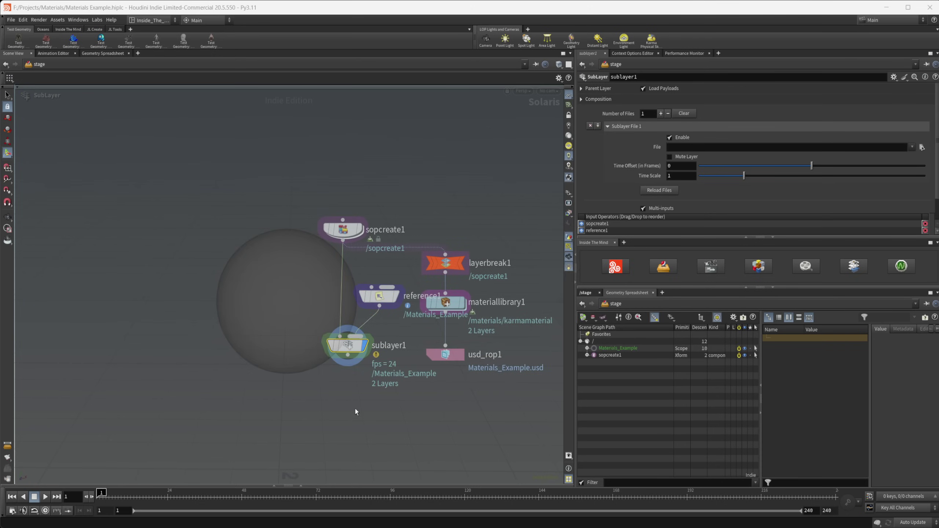
Examine the warning in sublayer1's node information and close the information window
{"action": "middle_click_drag", "start_coordinate": [355, 409], "coordinate": [353, 386]}
{"action": "right_click", "coordinate": [359, 384]}
{"action": "left_click", "coordinate": [352, 383]}
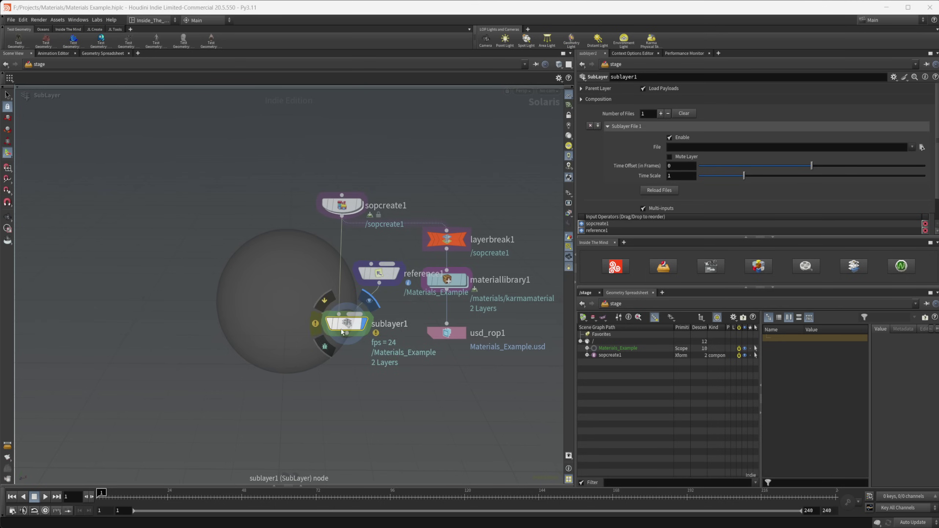
{"action": "left_click", "coordinate": [315, 323]}
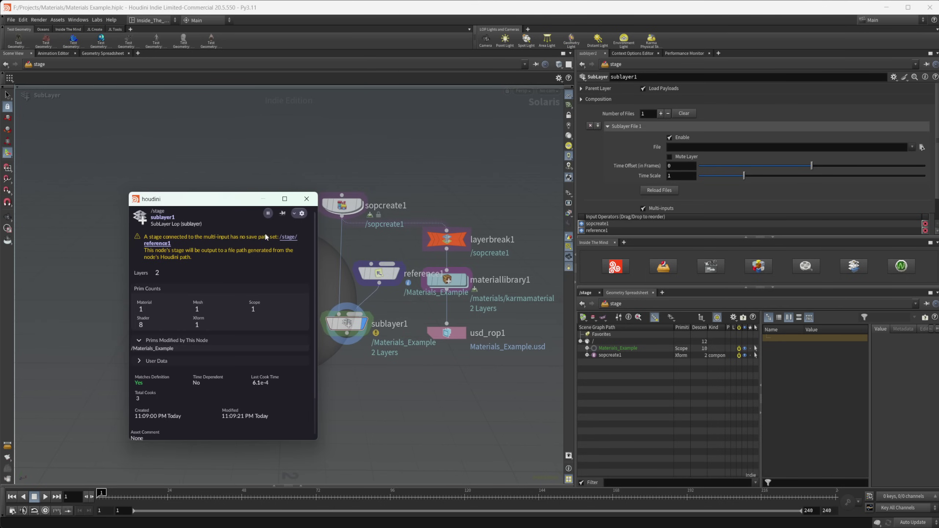
{"action": "left_click", "coordinate": [307, 199]}
{"action": "key", "text": "Tab"}
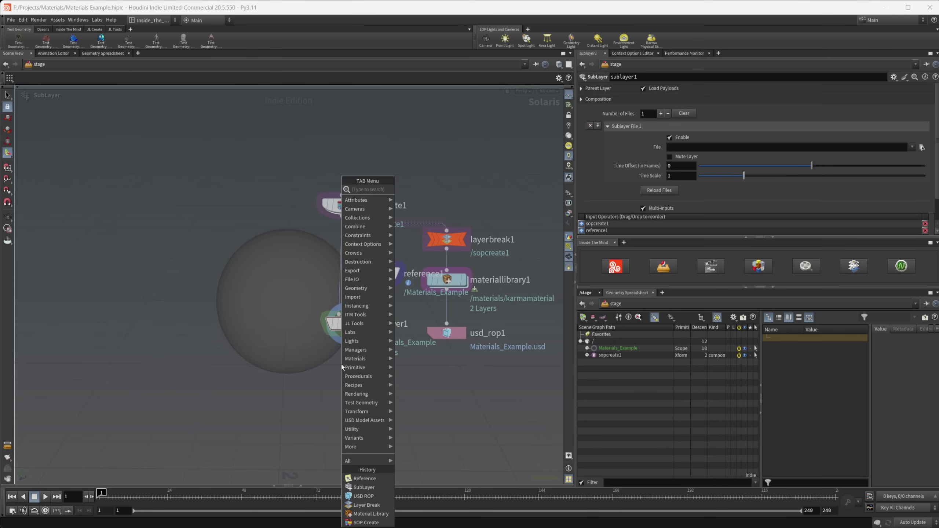
{"action": "type", "text": "mater"}
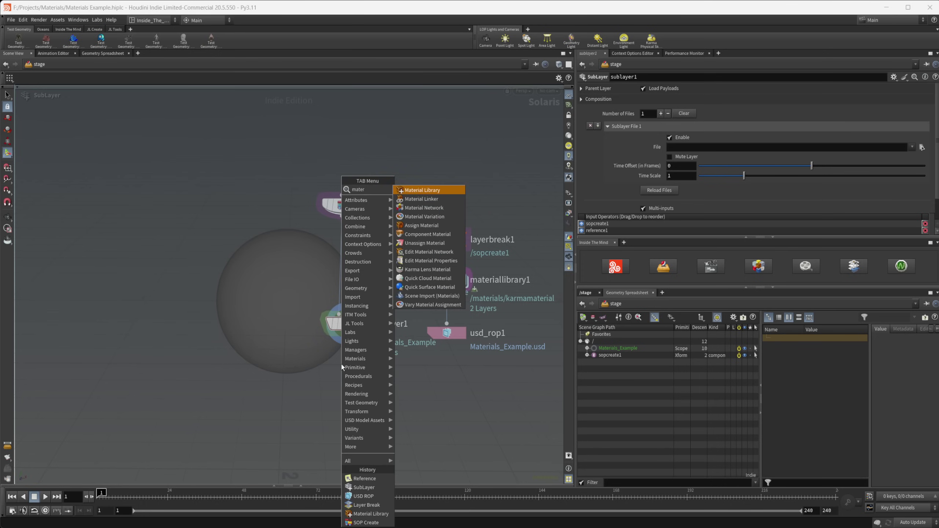
{"action": "type", "text": " a"}
{"action": "key", "text": "Return"}
{"action": "left_click", "coordinate": [343, 365]}
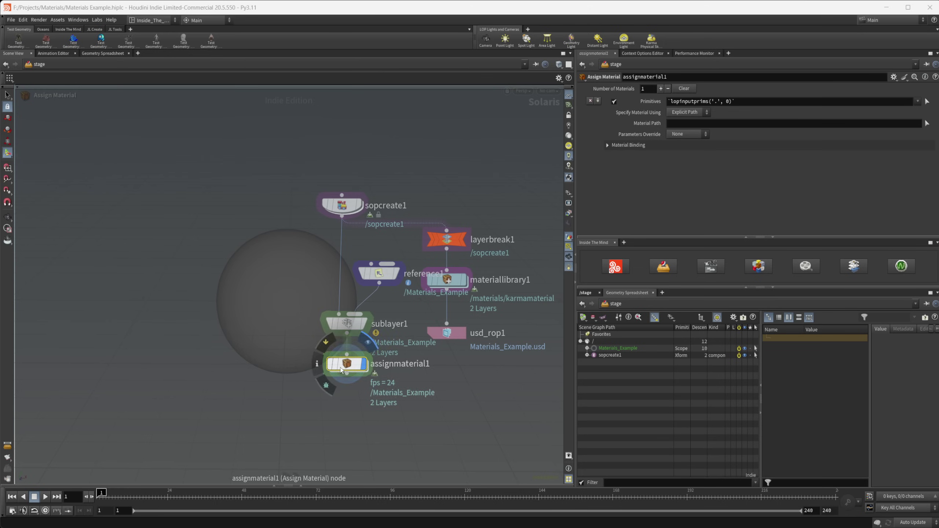
{"action": "key", "text": "Delete"}
Replace assignmaterial1 with a Material Linker node connected below sublayer1
{"action": "key", "text": "Tab"}
{"action": "type", "text": "mat"}
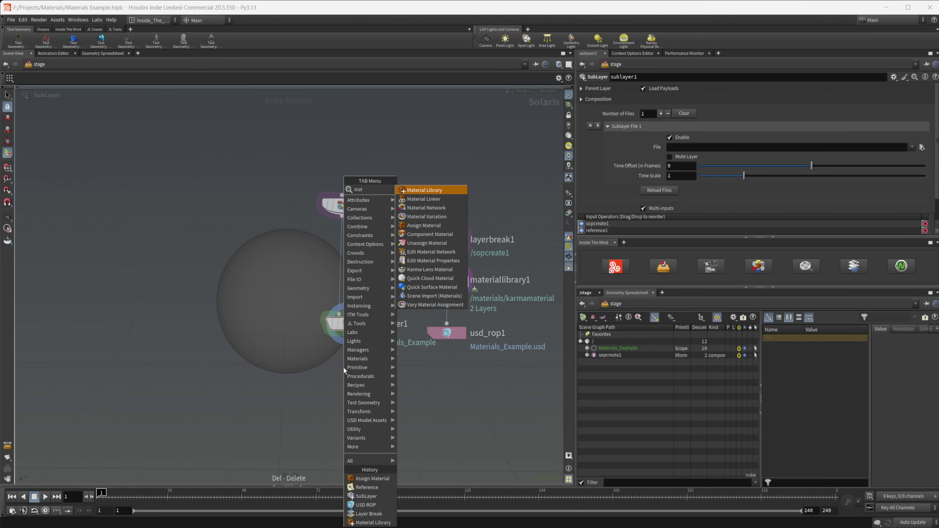
{"action": "key", "text": "Down"}
{"action": "key", "text": "Return"}
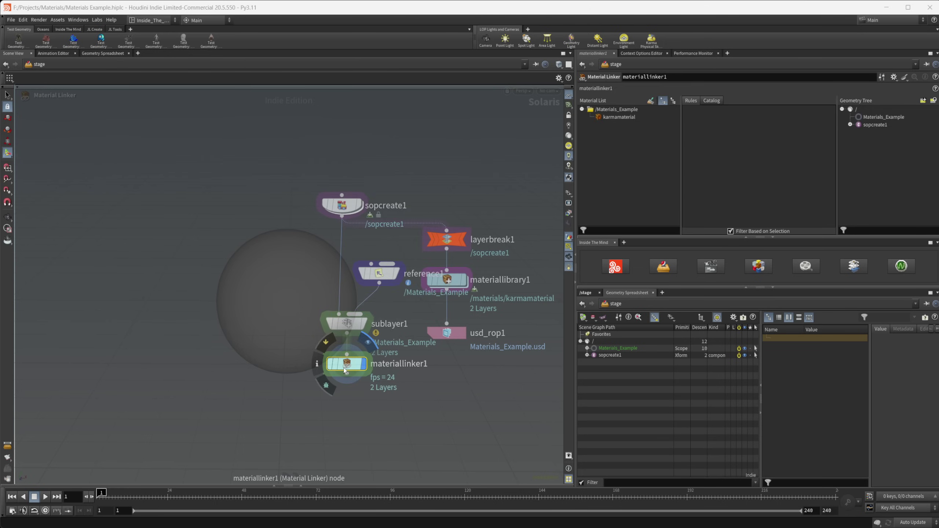
Compare the referenced karmamaterial primitive under Materials_Example with materiallibrary1's material settings, and return to materiallinker1
{"action": "left_click", "coordinate": [357, 327]}
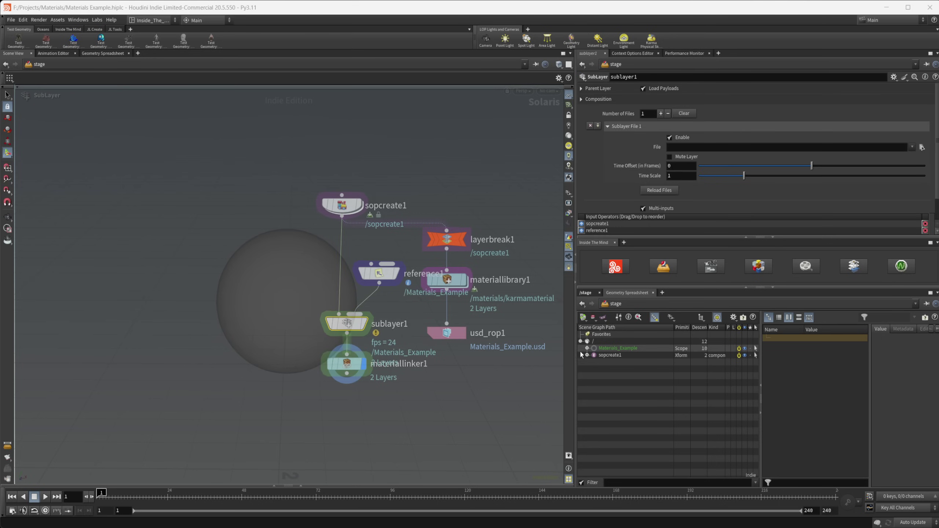
{"action": "left_click", "coordinate": [587, 348]}
{"action": "left_click", "coordinate": [613, 355]}
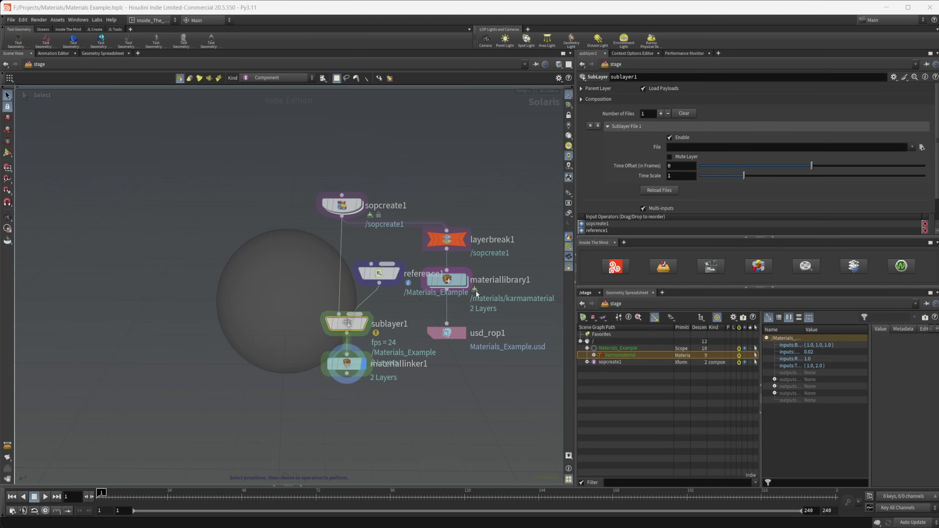
{"action": "middle_click_drag", "start_coordinate": [456, 320], "coordinate": [431, 320]}
{"action": "left_click", "coordinate": [423, 279]}
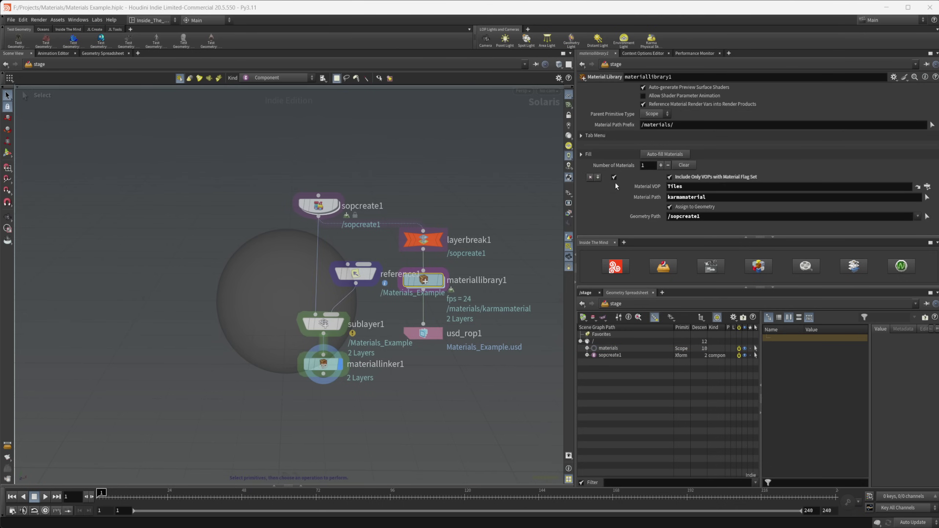
{"action": "left_click", "coordinate": [323, 365]}
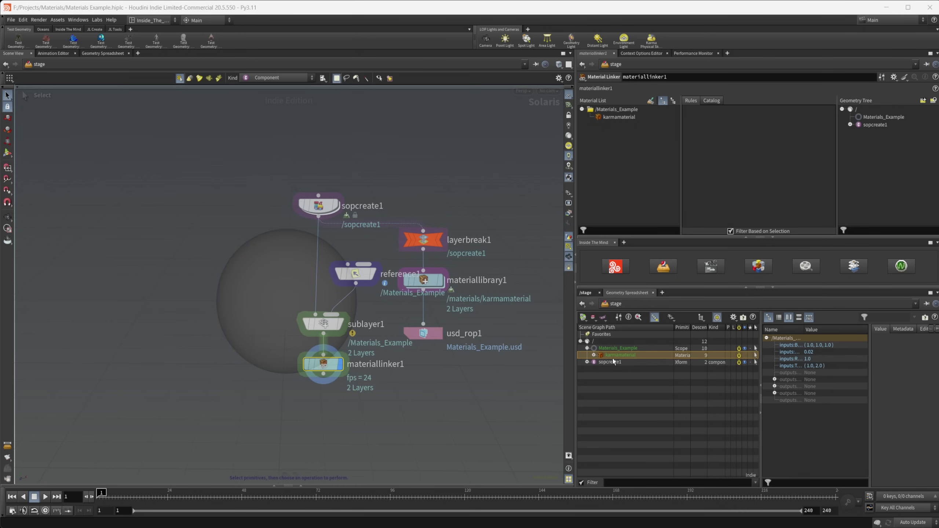
{"action": "middle_click_drag", "start_coordinate": [432, 371], "coordinate": [427, 370]}
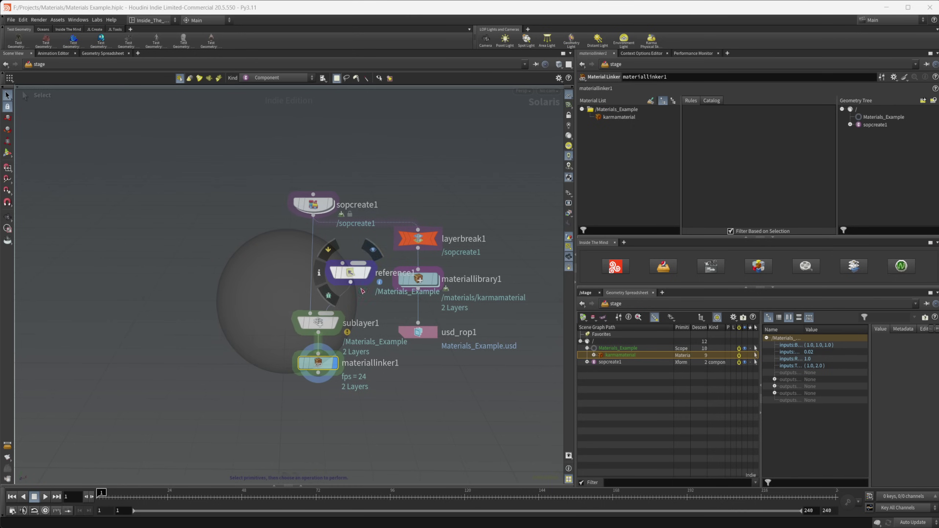
Move the layerbreak1 branch aside, and add a second material entry in materiallibrary1, auto-filled with Tiles2
{"action": "left_click_drag", "start_coordinate": [407, 186], "coordinate": [440, 344]}
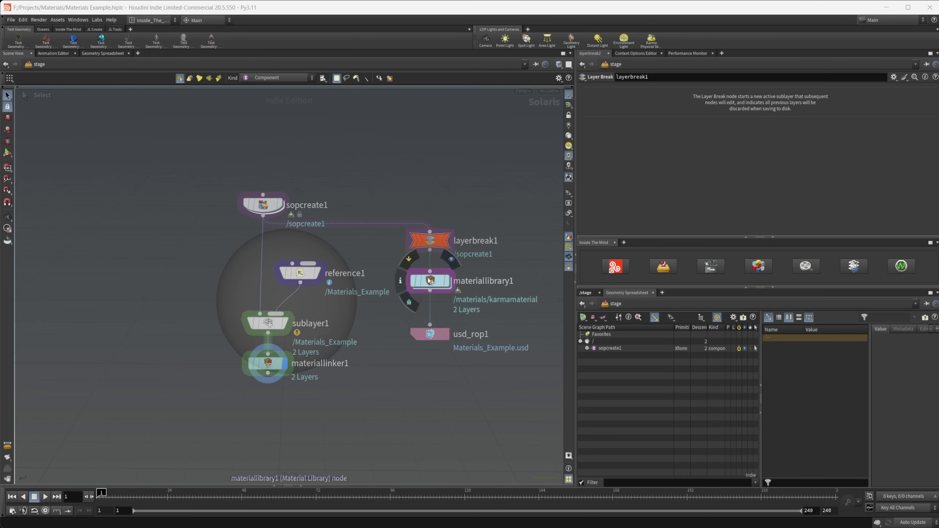
{"action": "left_click", "coordinate": [433, 284]}
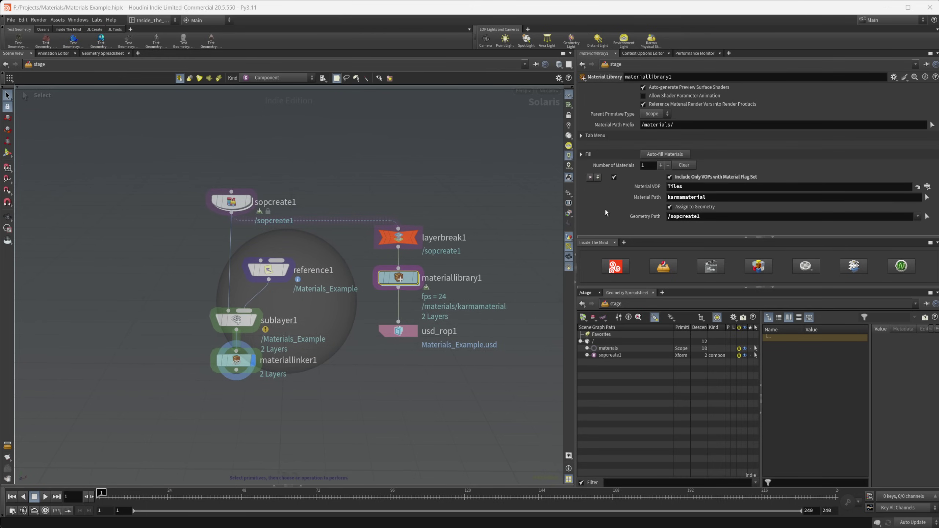
{"action": "left_click", "coordinate": [660, 165]}
{"action": "scroll", "coordinate": [637, 186], "scroll_direction": "down", "scroll_amount": 1}
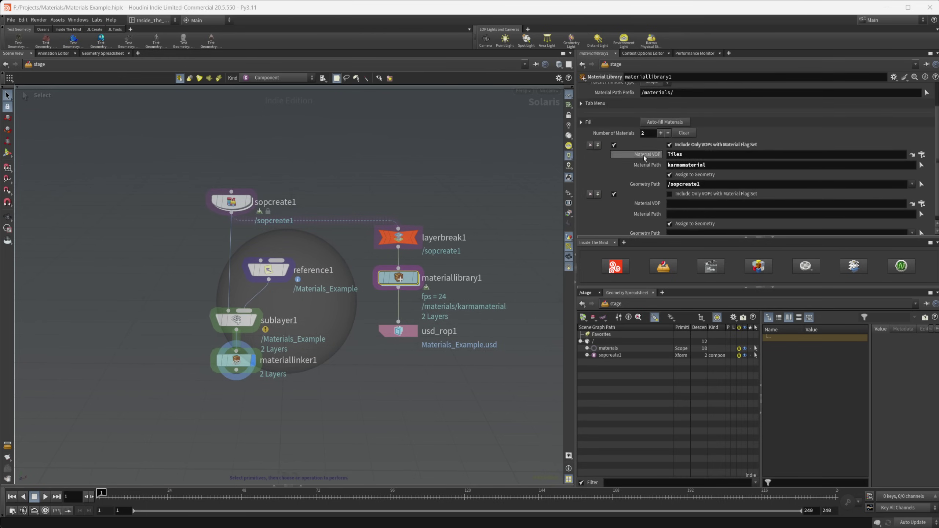
{"action": "left_click", "coordinate": [656, 123]}
{"action": "scroll", "coordinate": [649, 155], "scroll_direction": "down", "scroll_amount": 1}
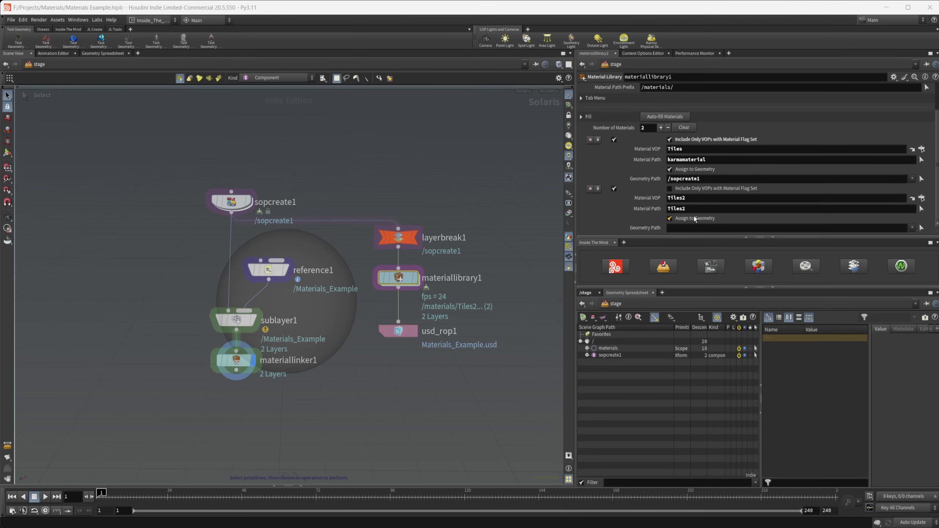
Set the first material's Material Path in materiallibrary1 to Tiles
{"action": "left_click", "coordinate": [717, 160]}
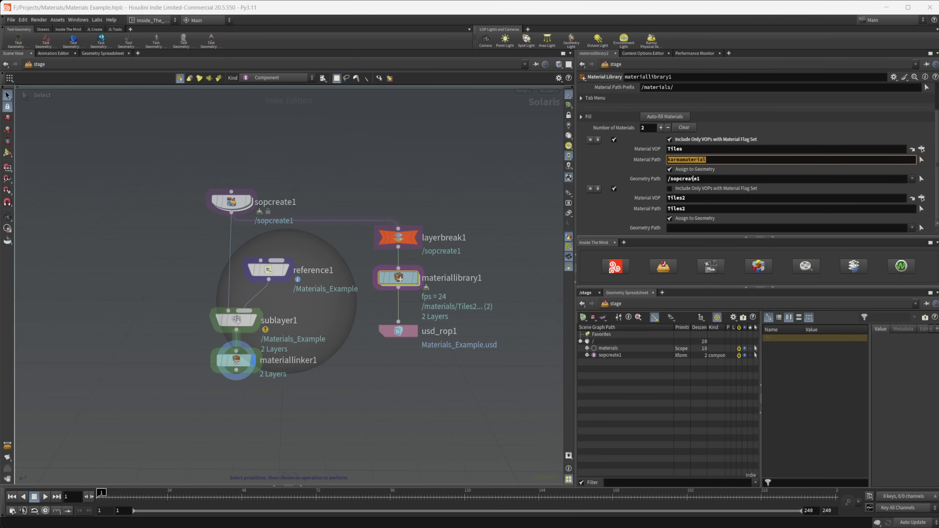
{"action": "type", "text": "Tiles"}
{"action": "key", "text": "Return"}
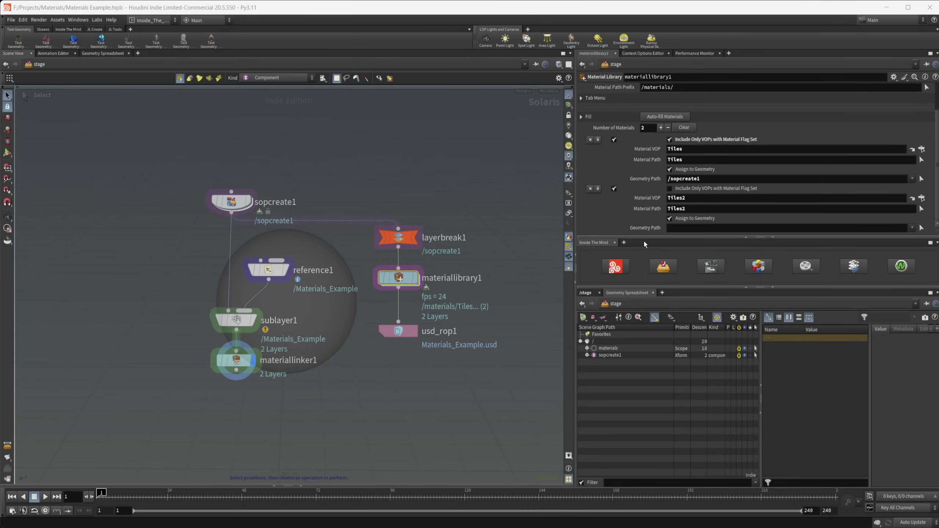
Save Materials_Example.usd to disk again from usd_rop1, and re-enter the same file pattern on reference1
{"action": "left_click", "coordinate": [398, 332]}
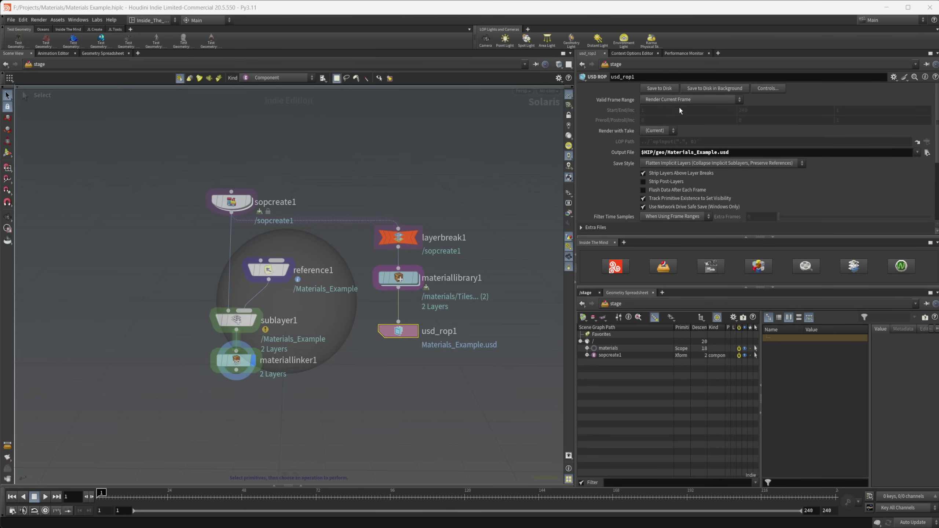
{"action": "left_click", "coordinate": [268, 270]}
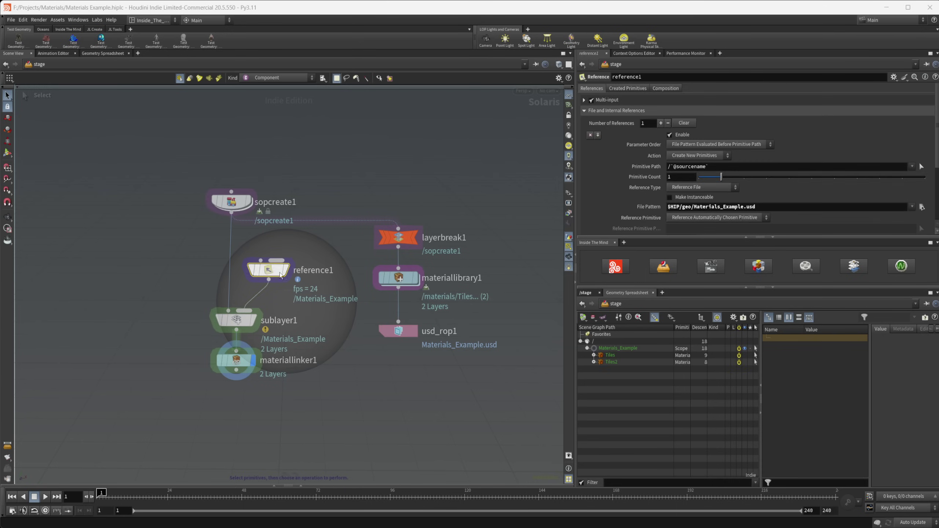
{"action": "left_click", "coordinate": [777, 206]}
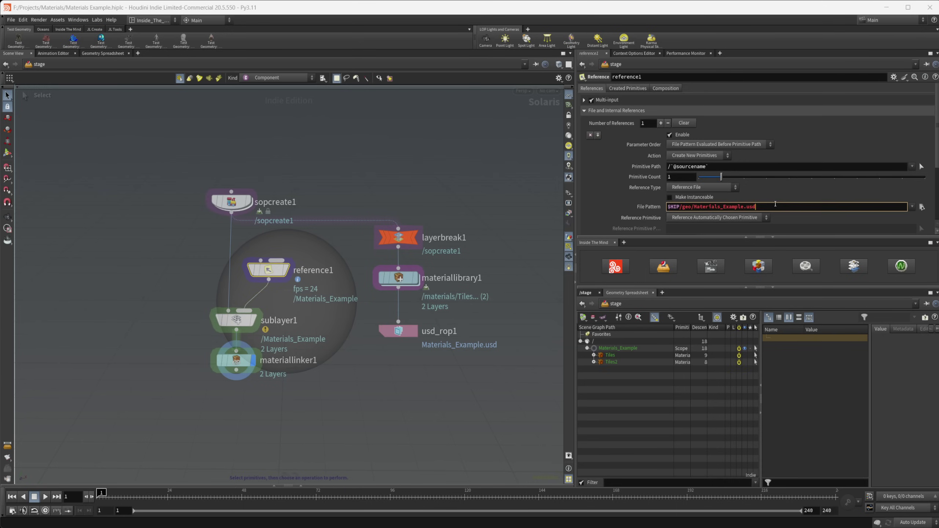
{"action": "key", "text": "Return"}
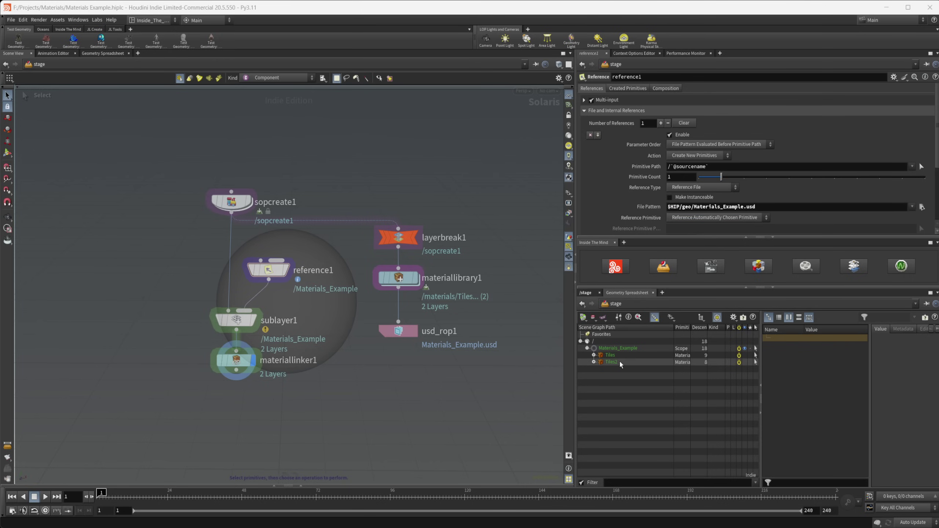
Create a rule in materiallinker1 that assigns /Materials_Example/Tiles to /sopcreate1
{"action": "middle_click_drag", "start_coordinate": [253, 393], "coordinate": [293, 395]}
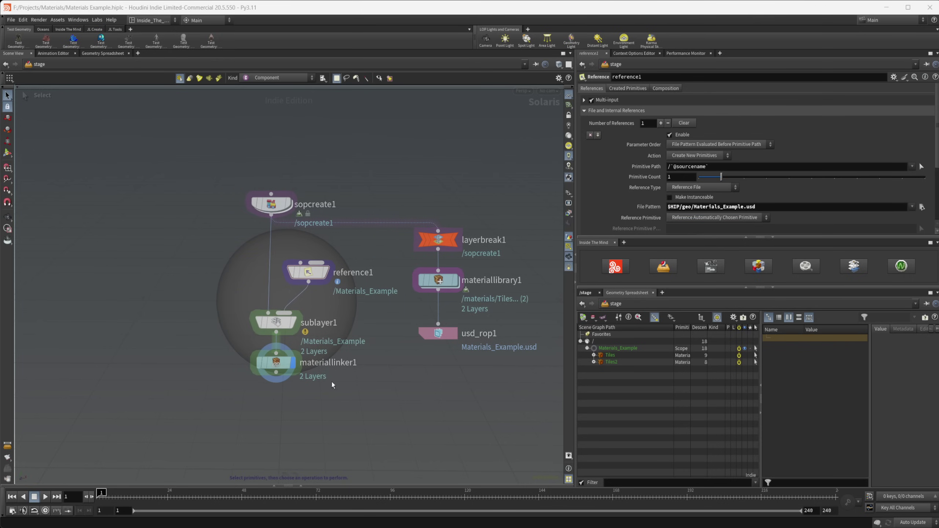
{"action": "left_click", "coordinate": [282, 365]}
{"action": "left_click_drag", "start_coordinate": [608, 117], "coordinate": [707, 138]}
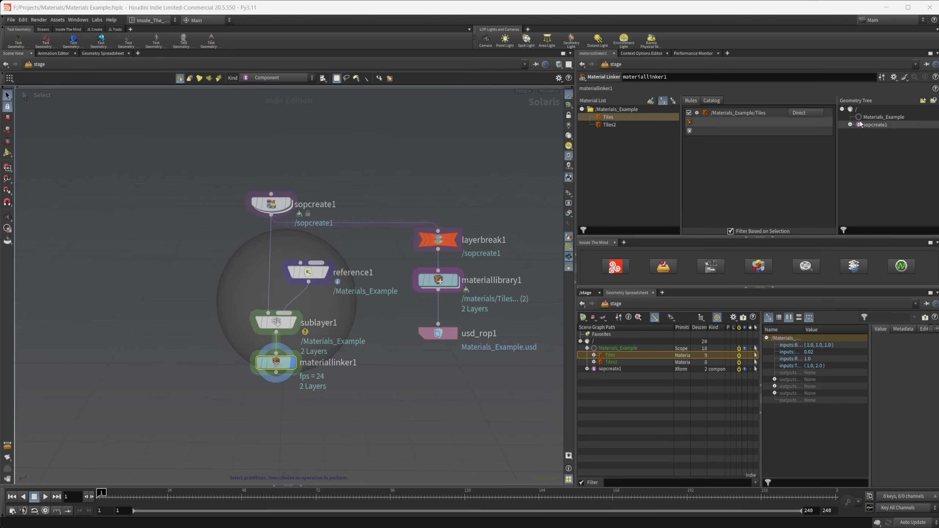
{"action": "left_click_drag", "start_coordinate": [874, 125], "coordinate": [713, 122]}
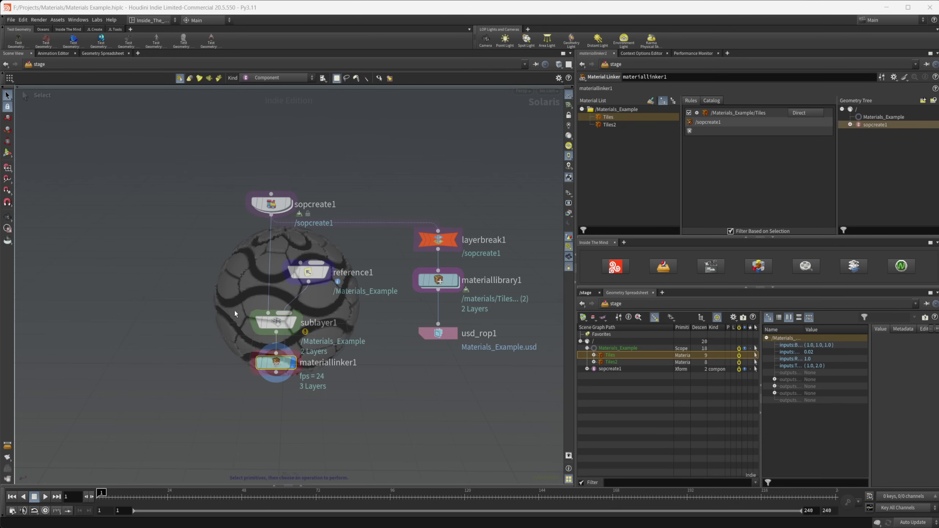
Inspect the tiled sphere from another angle, and add an Edit Material Properties node below materiallinker1
{"action": "middle_click_drag", "start_coordinate": [226, 288], "coordinate": [249, 241]}
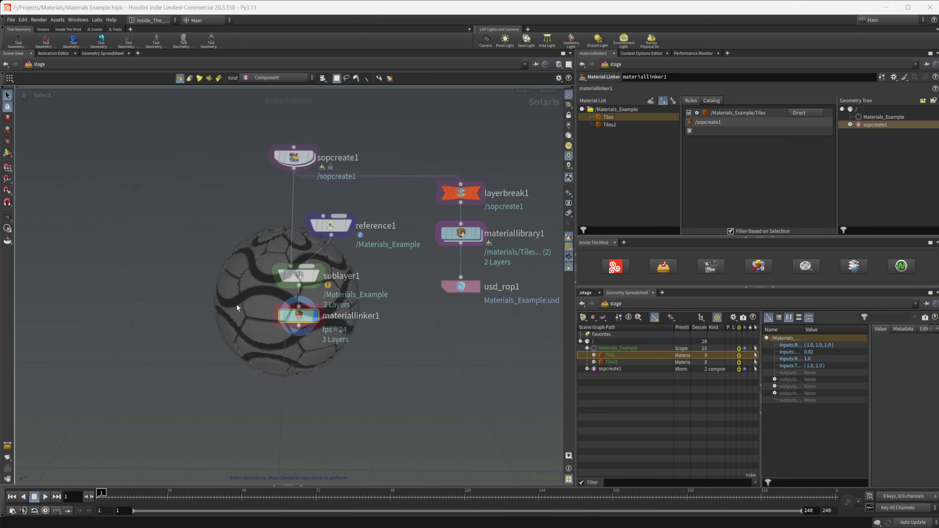
{"action": "key", "text": "grave"}
{"action": "left_click_drag", "start_coordinate": [284, 307], "coordinate": [297, 367], "text": "alt"}
{"action": "key", "text": "grave"}
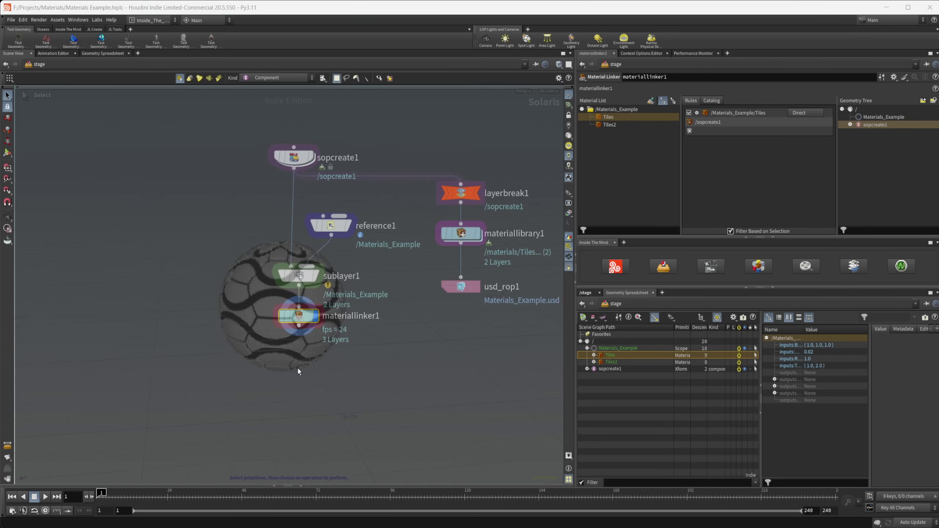
{"action": "middle_click_drag", "start_coordinate": [298, 367], "coordinate": [351, 375]}
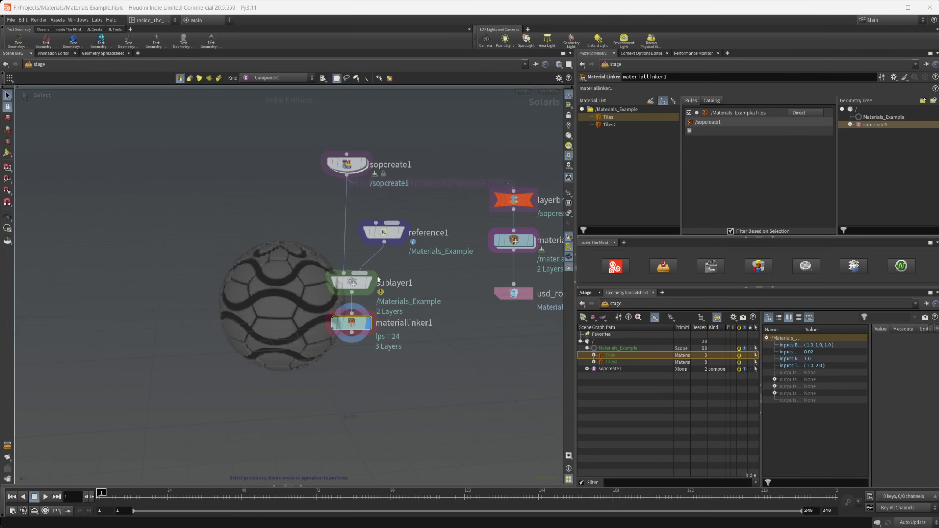
{"action": "left_click", "coordinate": [362, 272]}
{"action": "key", "text": "Tab"}
{"action": "type", "text": "edit ma"}
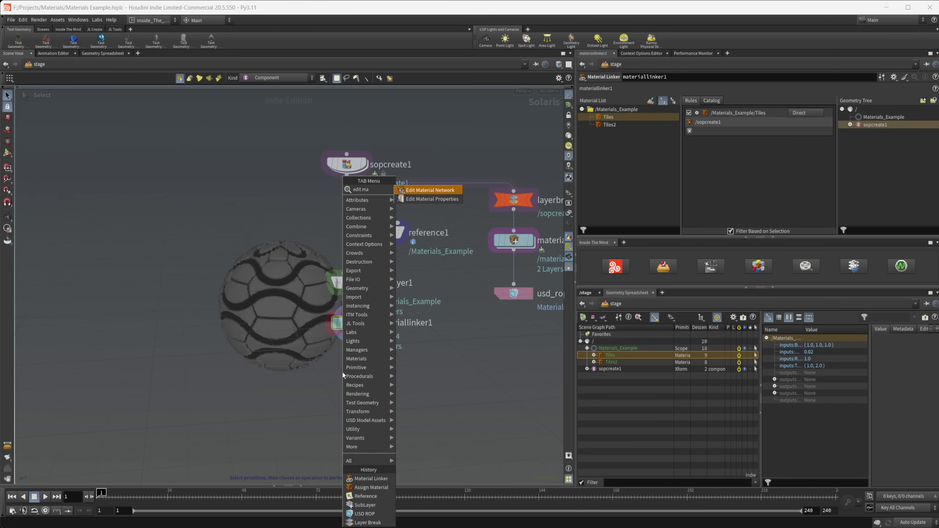
{"action": "key", "text": "Down"}
{"action": "key", "text": "Return"}
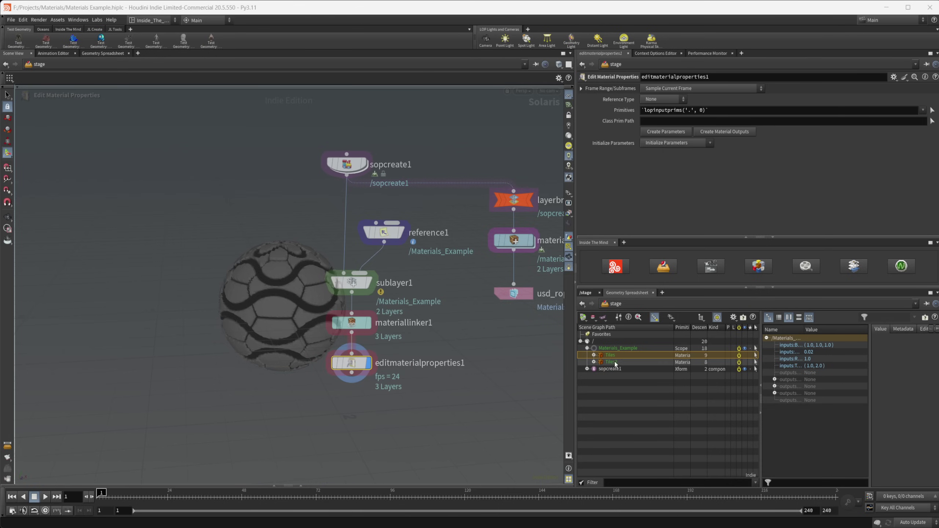
Create editmaterialproperties1's parameters for /Materials_Example/Tiles, and enable Base_Color with Set or Create
{"action": "left_click_drag", "start_coordinate": [611, 356], "coordinate": [680, 109]}
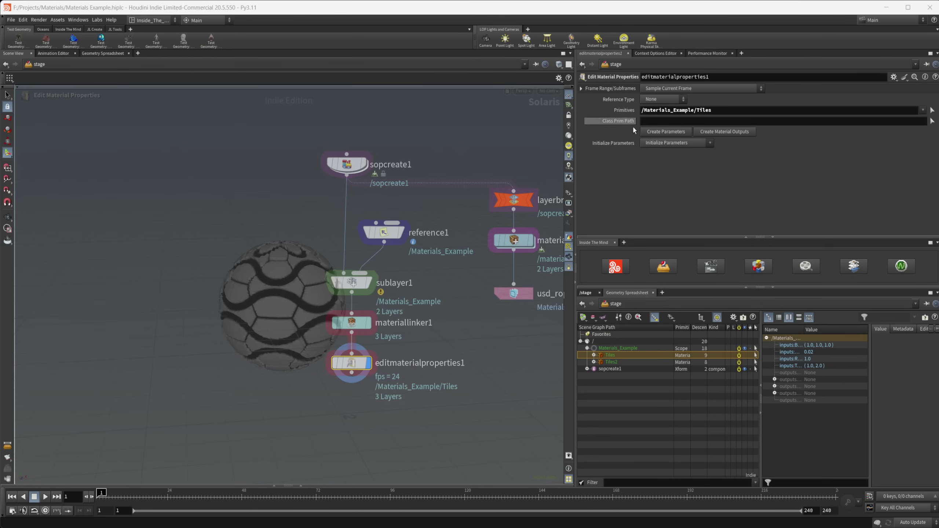
{"action": "left_click", "coordinate": [667, 130]}
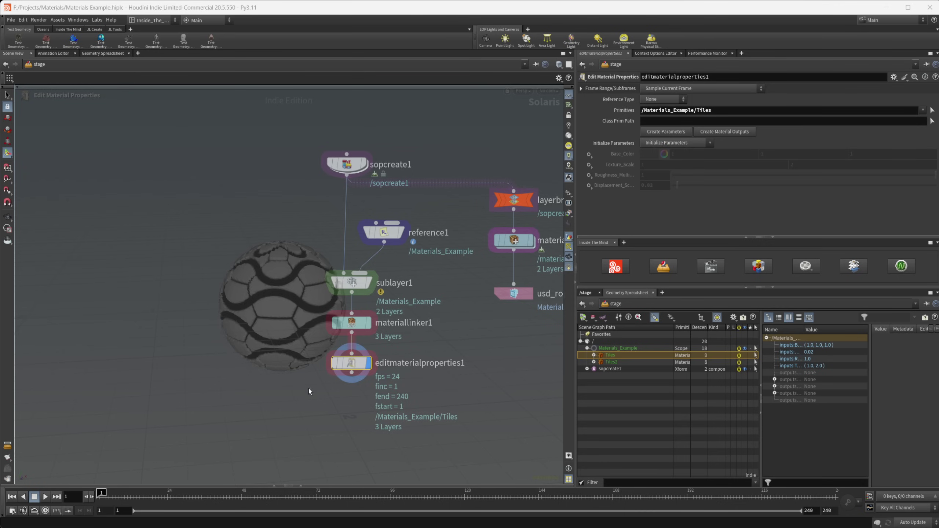
{"action": "left_click", "coordinate": [589, 155]}
{"action": "left_click", "coordinate": [610, 167]}
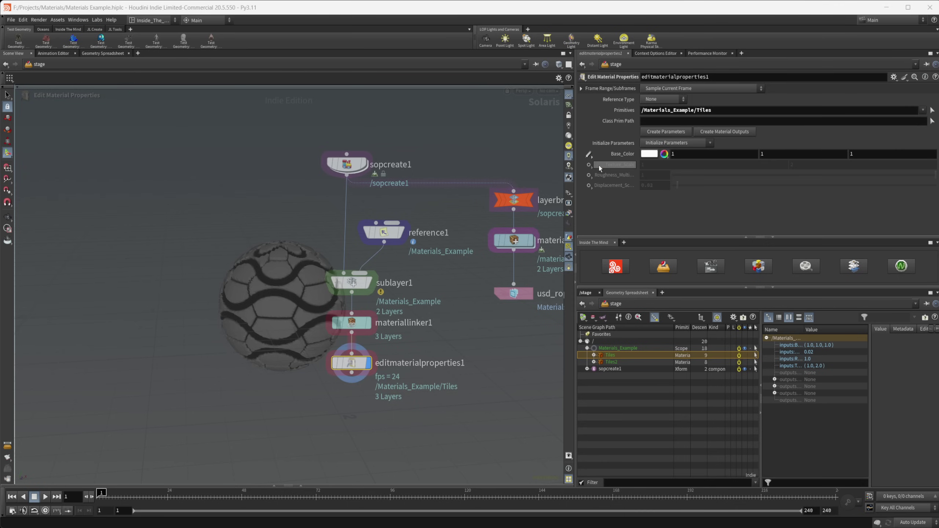
Set Base_Color to bright blue (0, 0.5, 1) and view the recolored sphere
{"action": "left_click", "coordinate": [650, 154]}
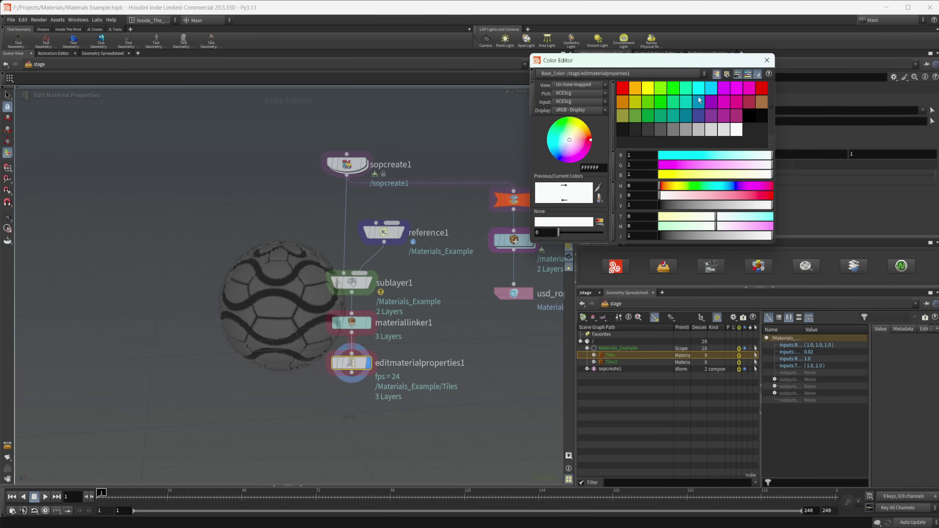
{"action": "left_click", "coordinate": [714, 90]}
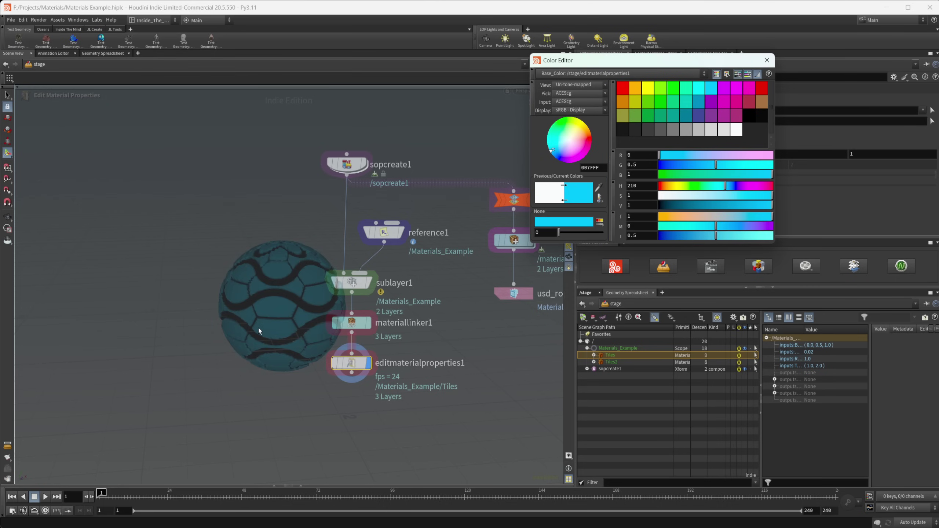
{"action": "key", "text": "grave"}
{"action": "middle_click_drag", "start_coordinate": [267, 335], "coordinate": [213, 323], "text": "alt"}
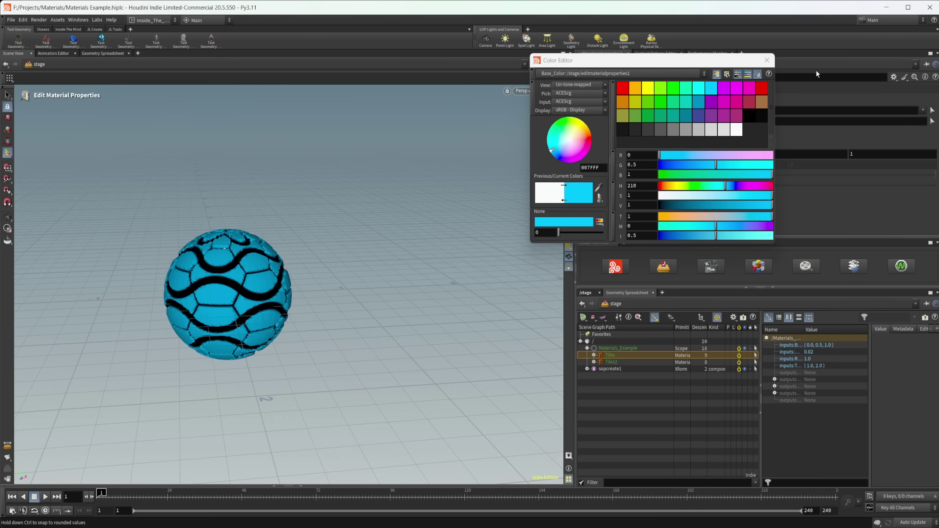
{"action": "left_click", "coordinate": [766, 60]}
Enable Texture_Scale with Set or Create, and drive its second component with the expression ch("Texture_Scale1")*2
{"action": "left_click", "coordinate": [589, 164]}
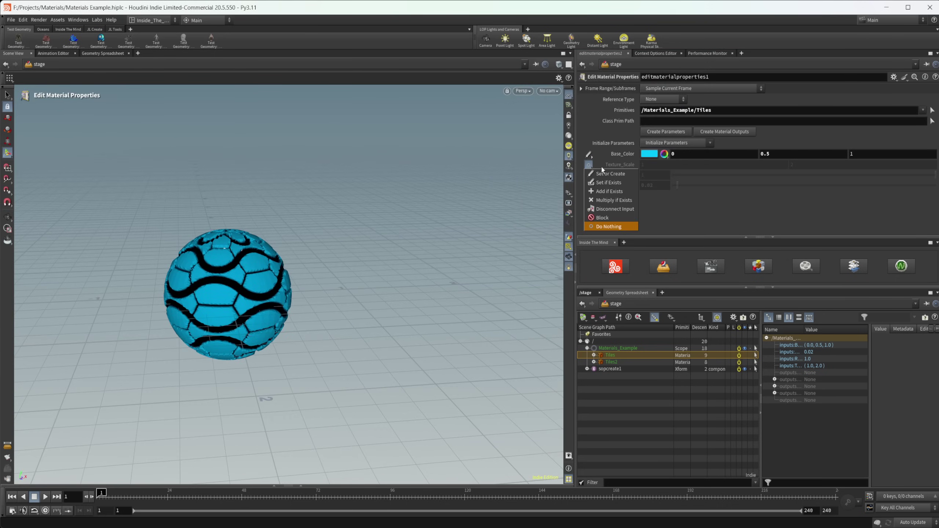
{"action": "left_click", "coordinate": [608, 174]}
{"action": "left_click", "coordinate": [669, 166]}
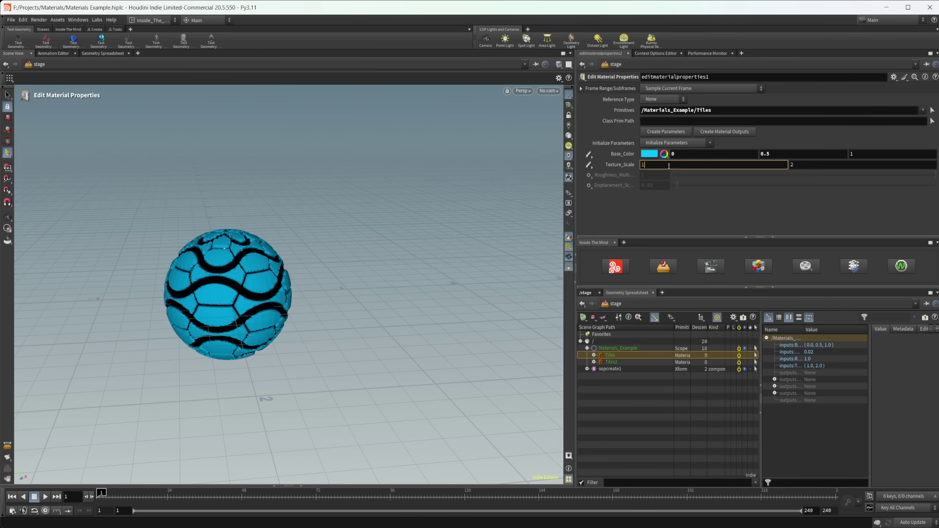
{"action": "right_click", "coordinate": [653, 166]}
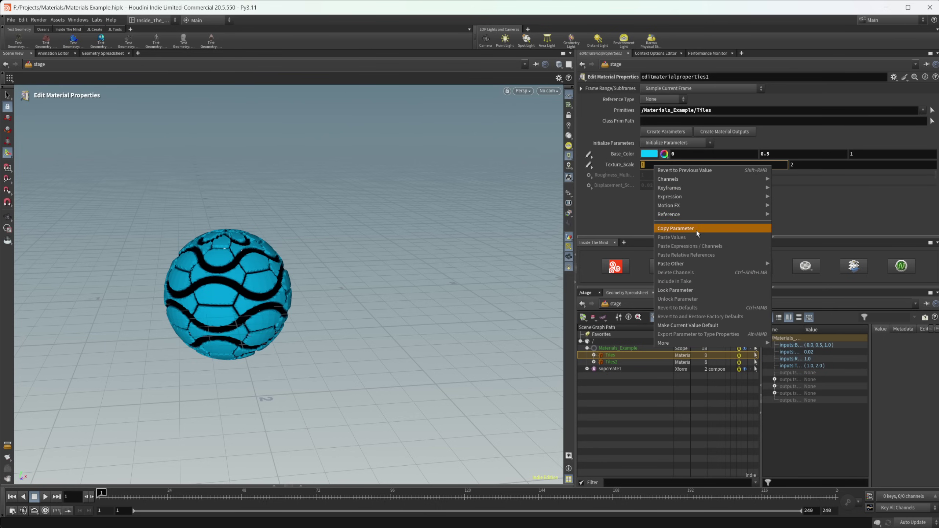
{"action": "left_click", "coordinate": [697, 231]}
{"action": "right_click", "coordinate": [812, 165]}
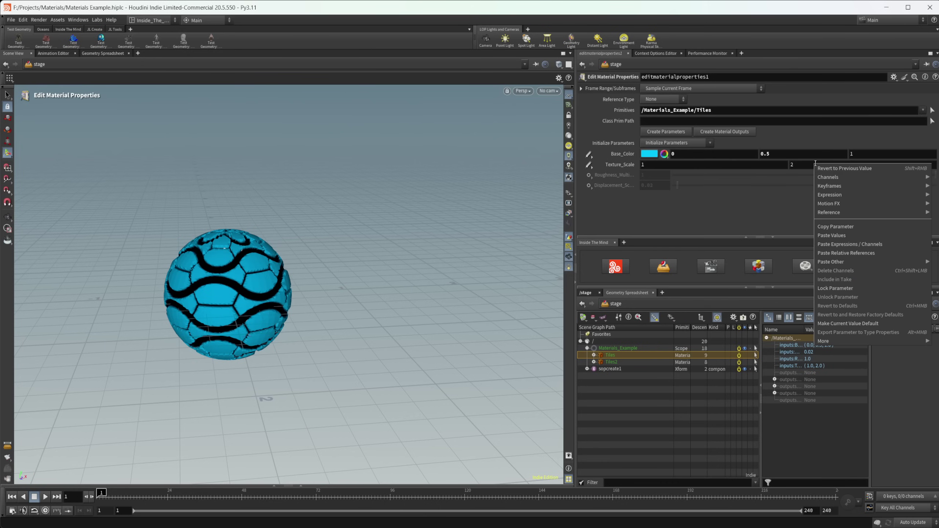
{"action": "left_click", "coordinate": [855, 254]}
{"action": "left_click", "coordinate": [873, 163]}
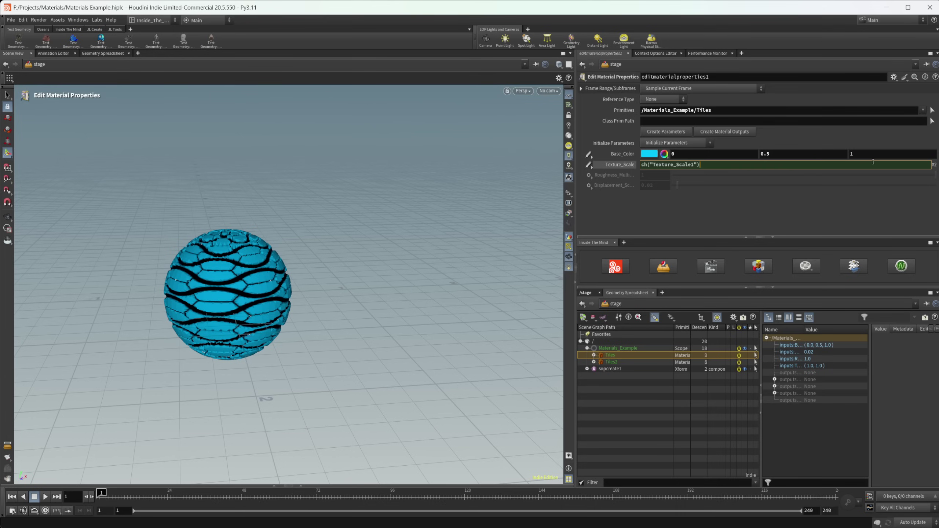
{"action": "type", "text": "*2"}
{"action": "key", "text": "Return"}
Set the first Texture_Scale component to 0.5 and view the rescaled tiles on the sphere
{"action": "left_click", "coordinate": [665, 164]}
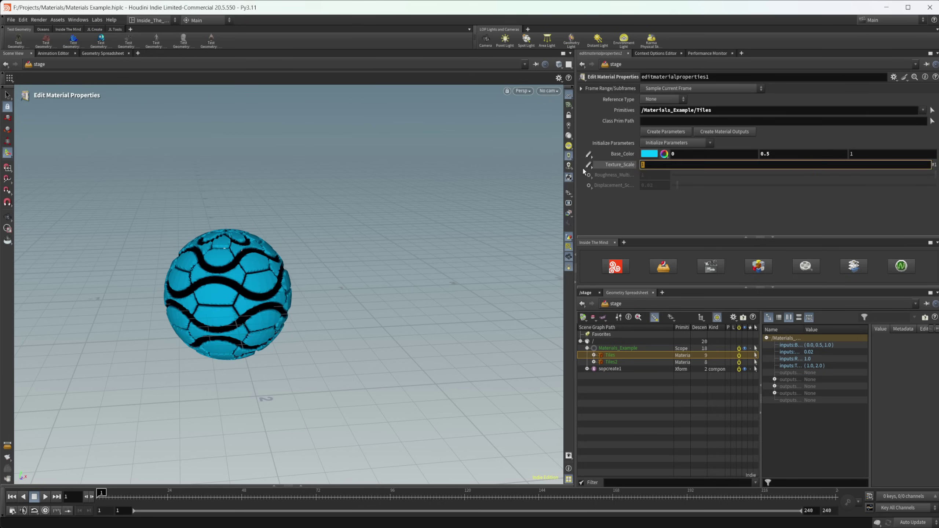
{"action": "type", "text": "0.5"}
{"action": "key", "text": "Return"}
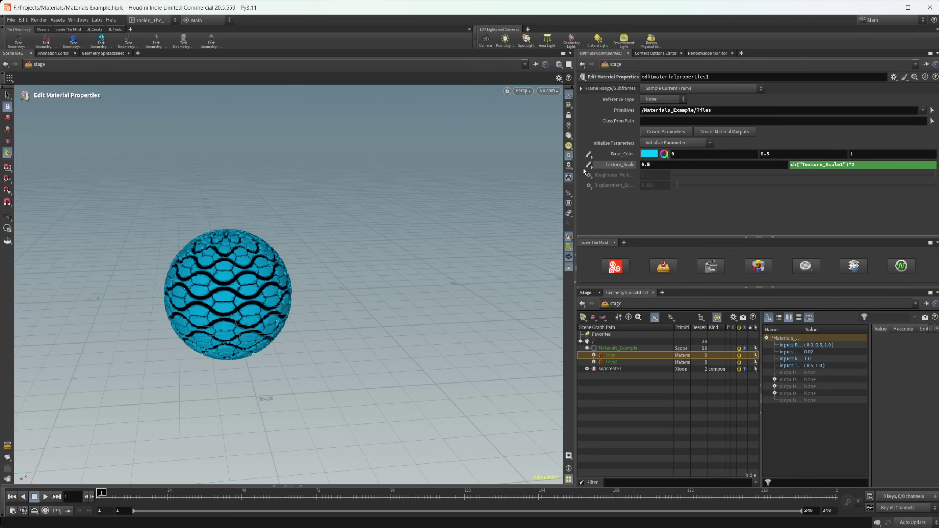
{"action": "left_click_drag", "start_coordinate": [236, 353], "coordinate": [274, 326], "text": "alt"}
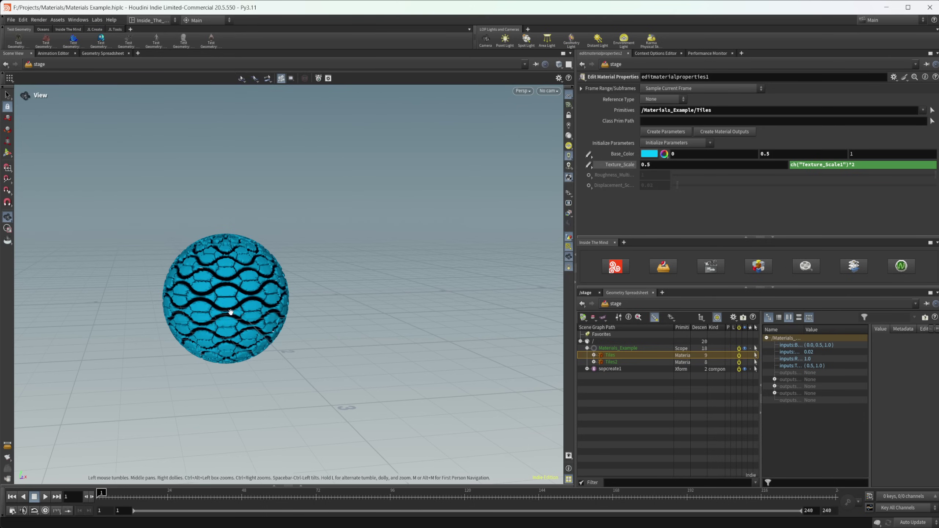
Enable the roughness multiplier with Set or Create, set it to 0.268, and inspect the sphere's reflections
{"action": "left_click", "coordinate": [589, 175]}
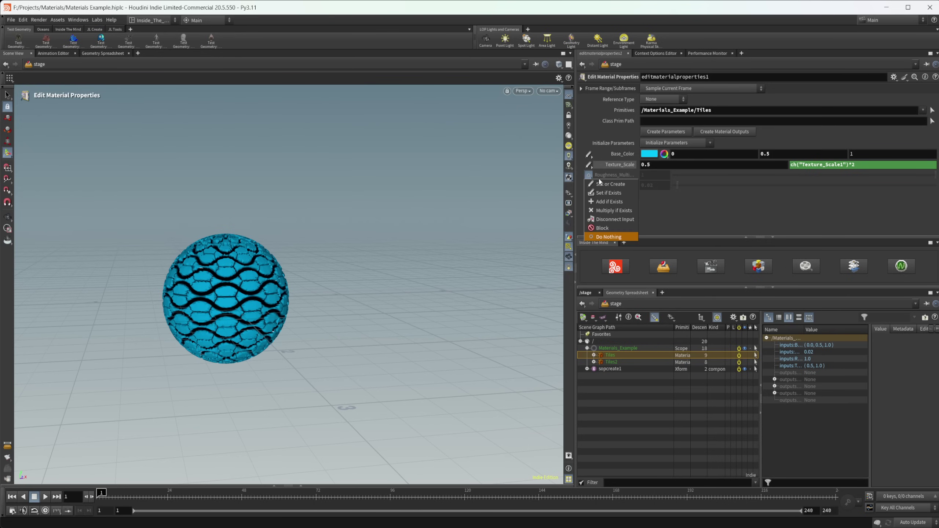
{"action": "left_click", "coordinate": [610, 184]}
{"action": "left_click_drag", "start_coordinate": [793, 177], "coordinate": [743, 187]}
{"action": "left_click_drag", "start_coordinate": [272, 313], "coordinate": [224, 297], "text": "alt"}
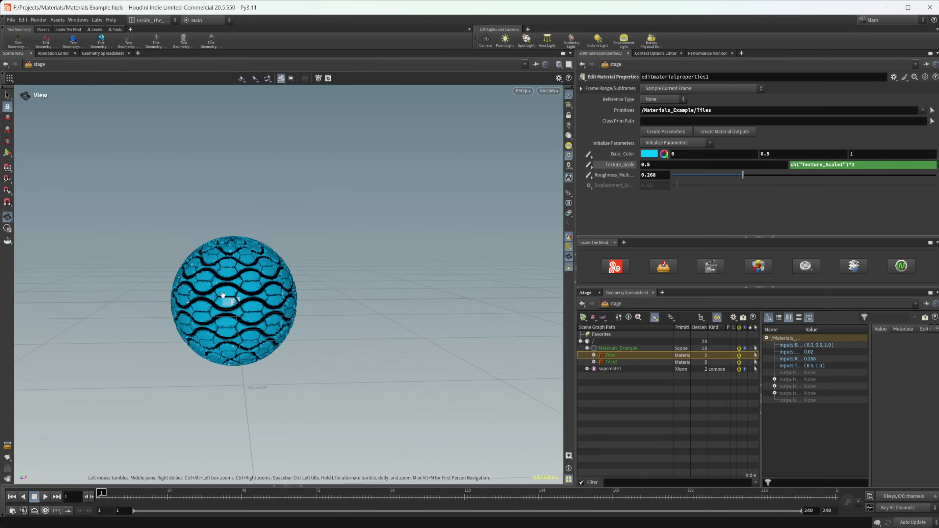
{"action": "right_click_drag", "start_coordinate": [227, 298], "coordinate": [327, 302], "text": "alt"}
{"action": "left_click_drag", "start_coordinate": [321, 302], "coordinate": [258, 308], "text": "alt"}
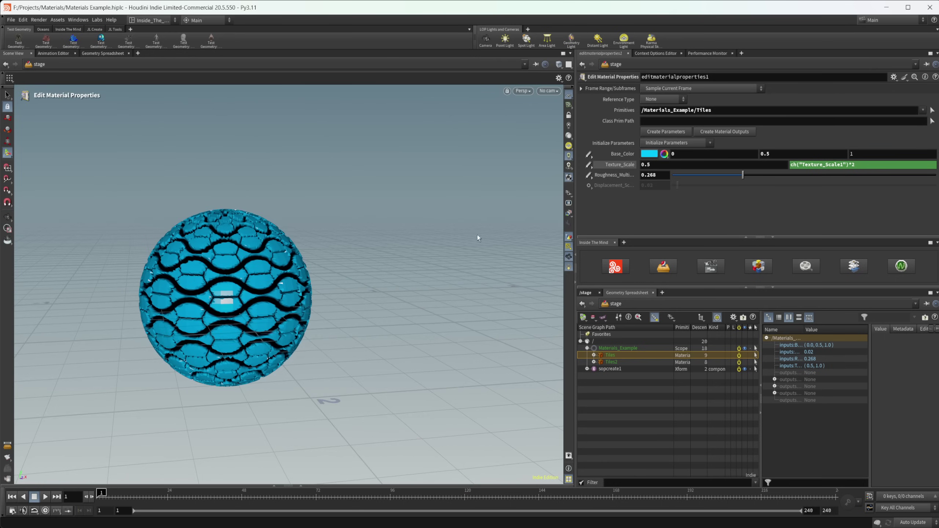
Enable Displacement_Scale with Set or Create and set it to 0.038
{"action": "left_click", "coordinate": [589, 188]}
{"action": "left_click", "coordinate": [601, 195]}
{"action": "mouse_move", "coordinate": [678, 185]}
{"action": "left_mouse_down"}
{"action": "mouse_move", "coordinate": [708, 186]}
{"action": "mouse_move", "coordinate": [682, 190]}
{"action": "left_mouse_up"}
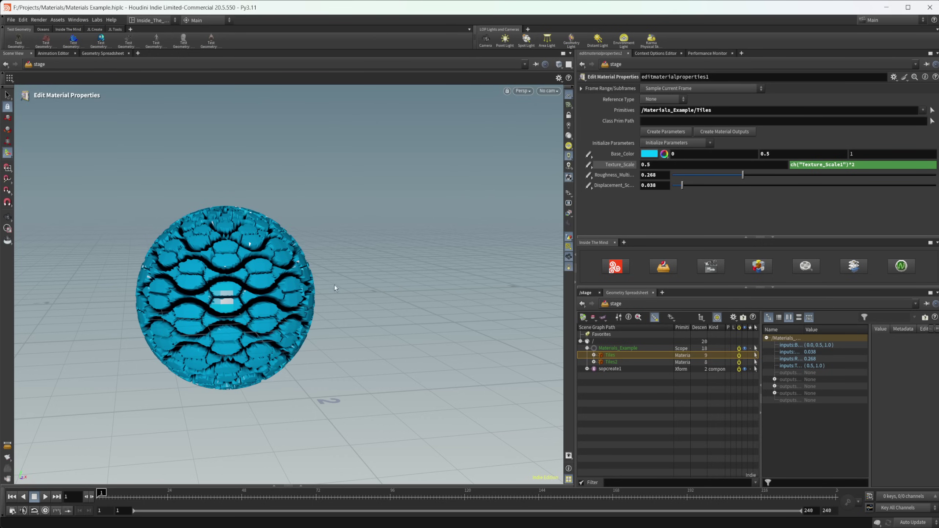
Add an Edit Material Network node below editmaterialproperties1 and set its material path to /Materials_Example/Tiles
{"action": "key", "text": "n"}
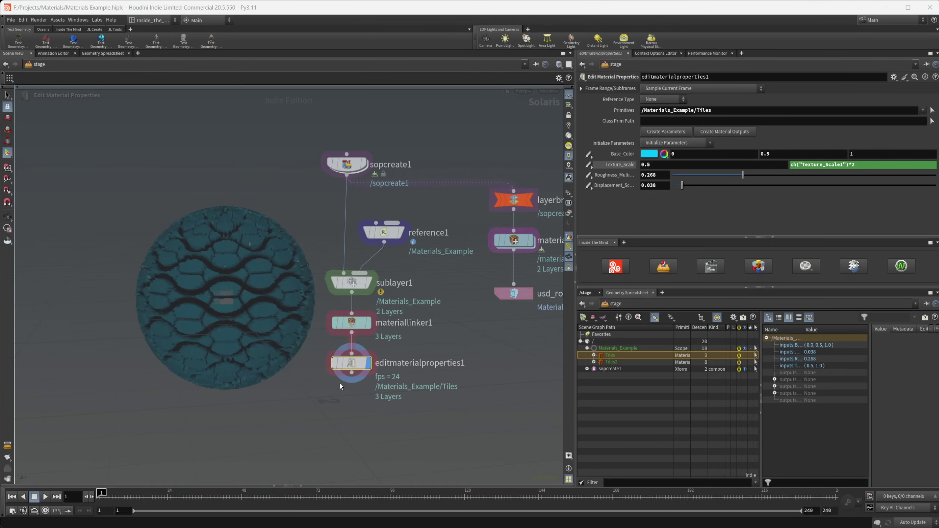
{"action": "middle_click_drag", "start_coordinate": [351, 417], "coordinate": [322, 399]}
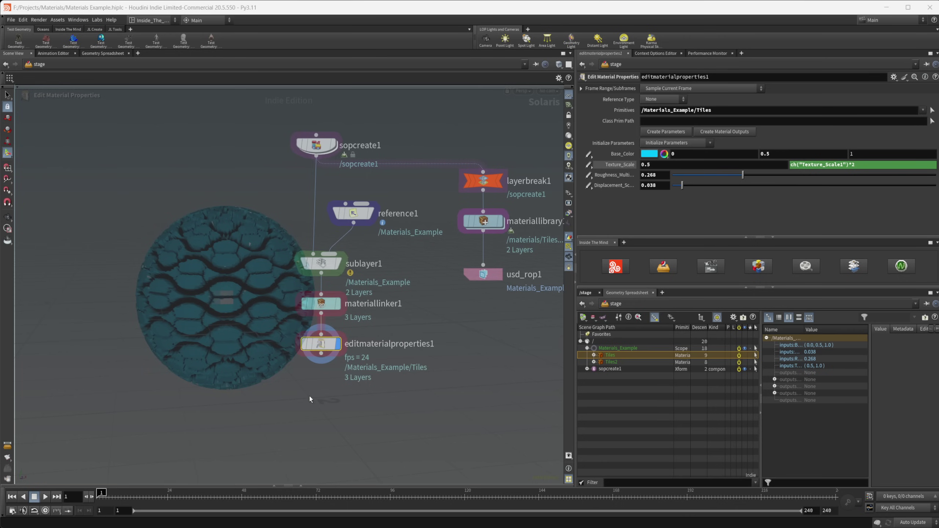
{"action": "key", "text": "Tab"}
{"action": "type", "text": "edit mat"}
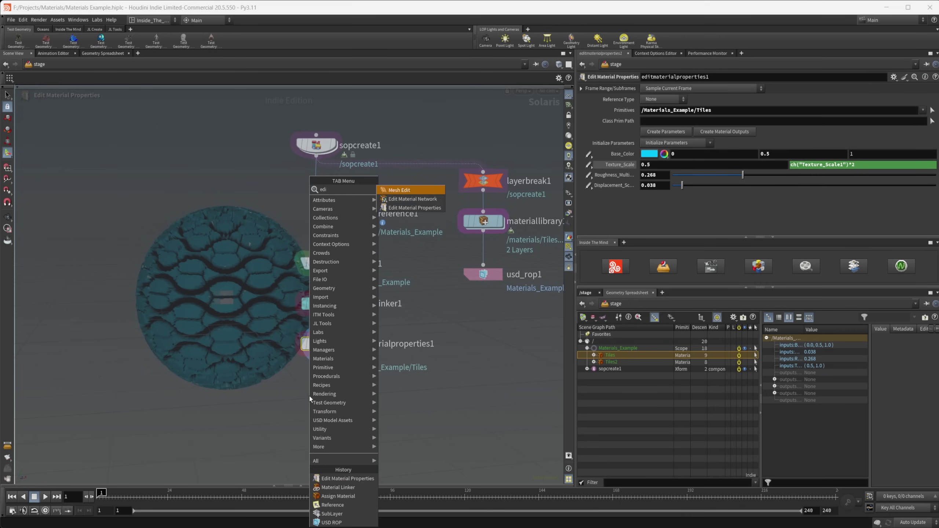
{"action": "key", "text": "Return"}
{"action": "left_click", "coordinate": [309, 396]}
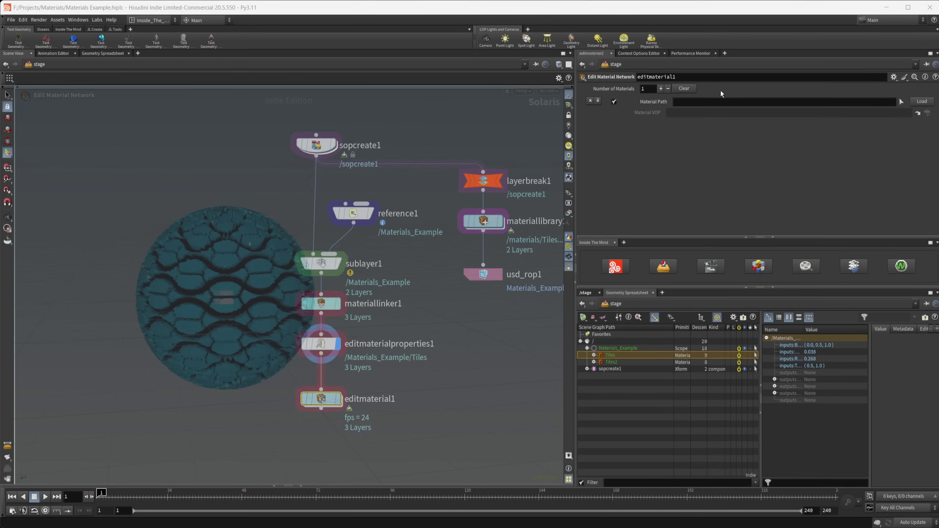
{"action": "left_click", "coordinate": [629, 353]}
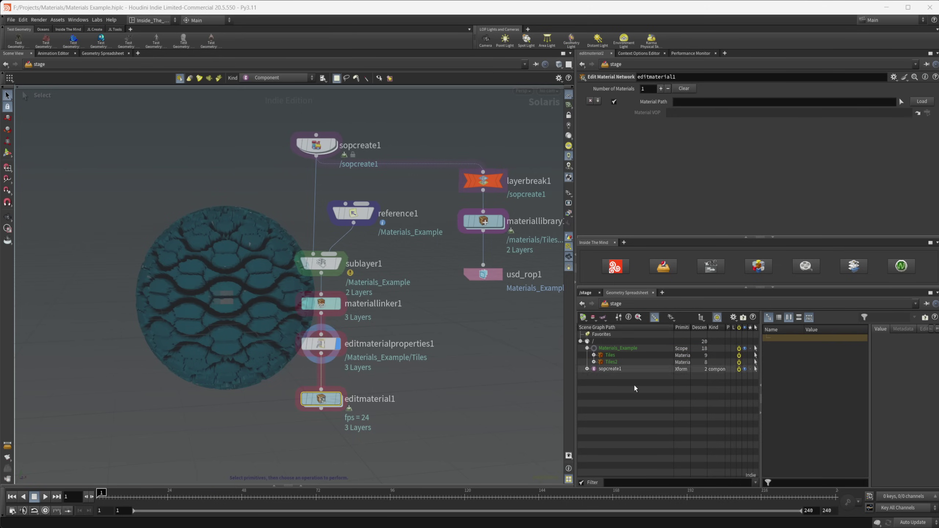
{"action": "left_click_drag", "start_coordinate": [610, 355], "coordinate": [690, 100]}
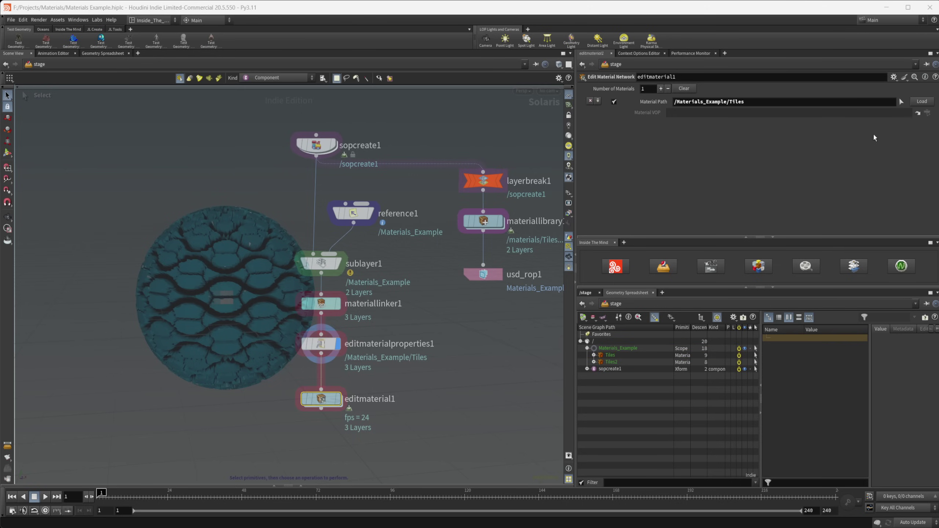
Inspect the Tiles shader network inside editmaterial1, return to the stage, and delete the editmaterial1 node
{"action": "double_click", "coordinate": [322, 404]}
{"action": "left_click_drag", "start_coordinate": [290, 265], "coordinate": [321, 219]}
{"action": "double_click", "coordinate": [323, 219]}
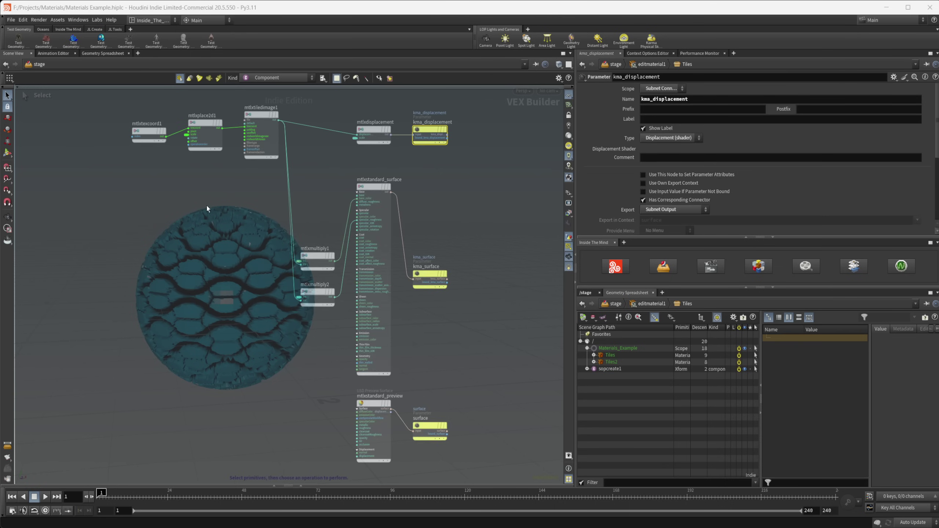
{"action": "middle_click_drag", "start_coordinate": [207, 205], "coordinate": [234, 223]}
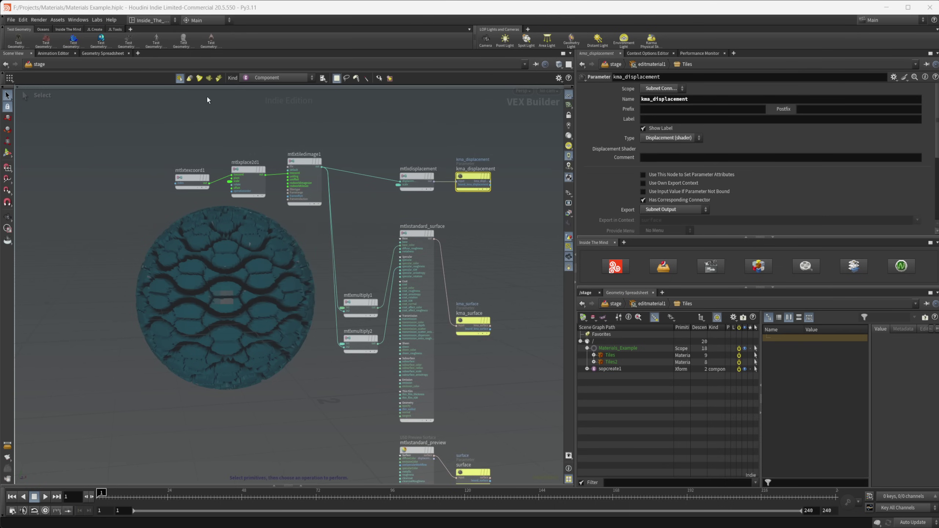
{"action": "key", "text": "u"}
{"action": "key", "text": "u"}
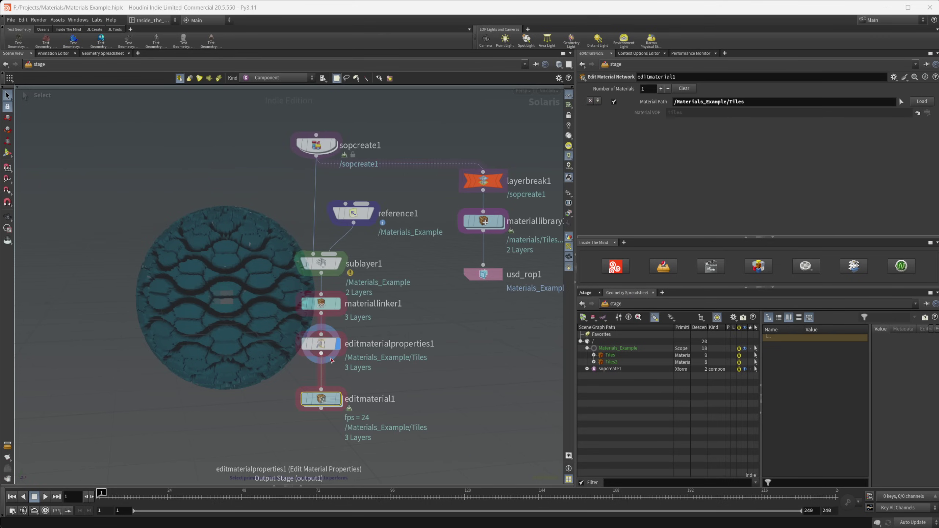
{"action": "key", "text": "Delete"}
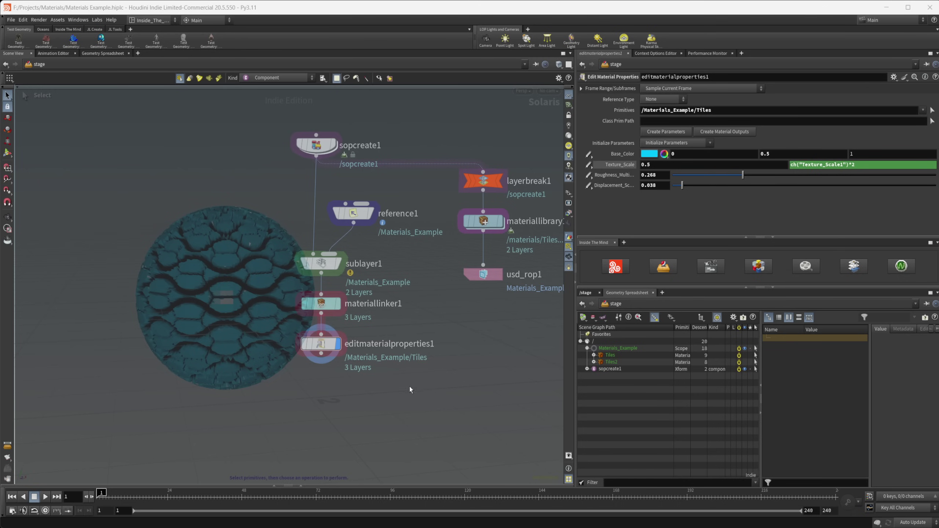
Point editmaterialproperties1 at /Materials_Example/Tiles2 and refresh its parameters for that material
{"action": "middle_click_drag", "start_coordinate": [430, 378], "coordinate": [404, 375]}
{"action": "left_click_drag", "start_coordinate": [611, 362], "coordinate": [725, 110]}
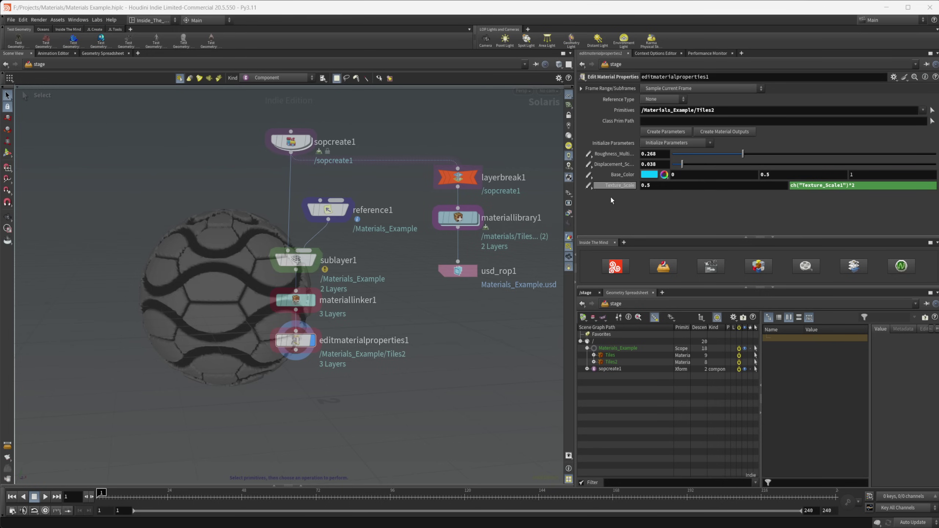
Replace editmaterialproperties1 with a new Edit Material Properties node connected below materiallinker1, and display the new node
{"action": "key", "text": "Delete"}
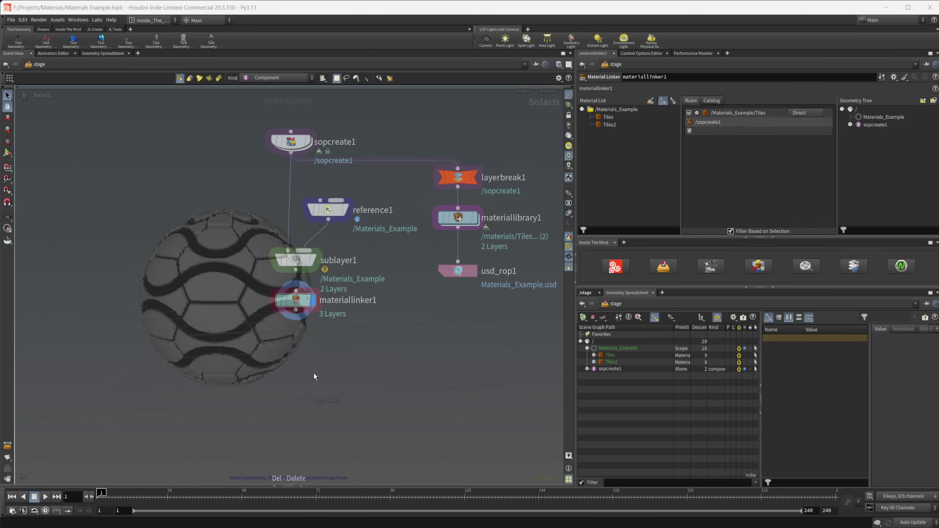
{"action": "key", "text": "Tab"}
{"action": "type", "text": "edit"}
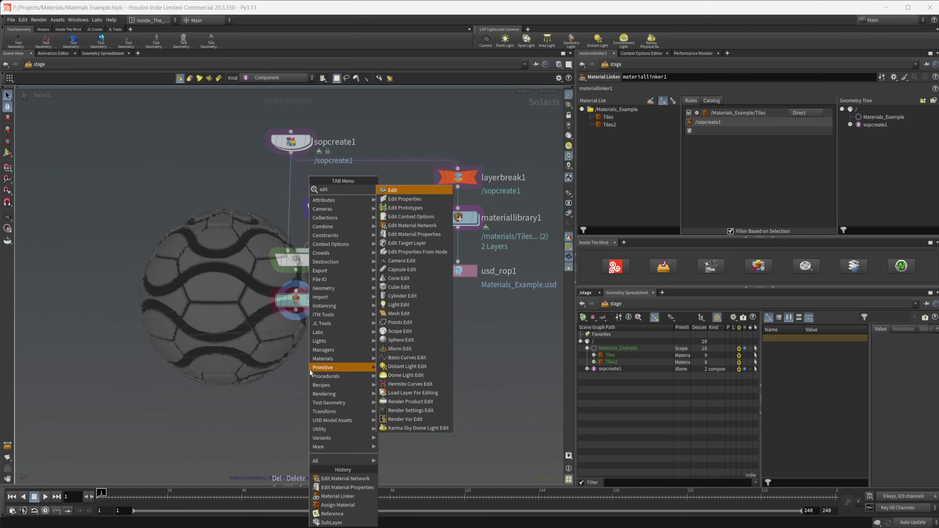
{"action": "type", "text": " mat"}
{"action": "key", "text": "Down"}
{"action": "key", "text": "Return"}
{"action": "left_click", "coordinate": [310, 370]}
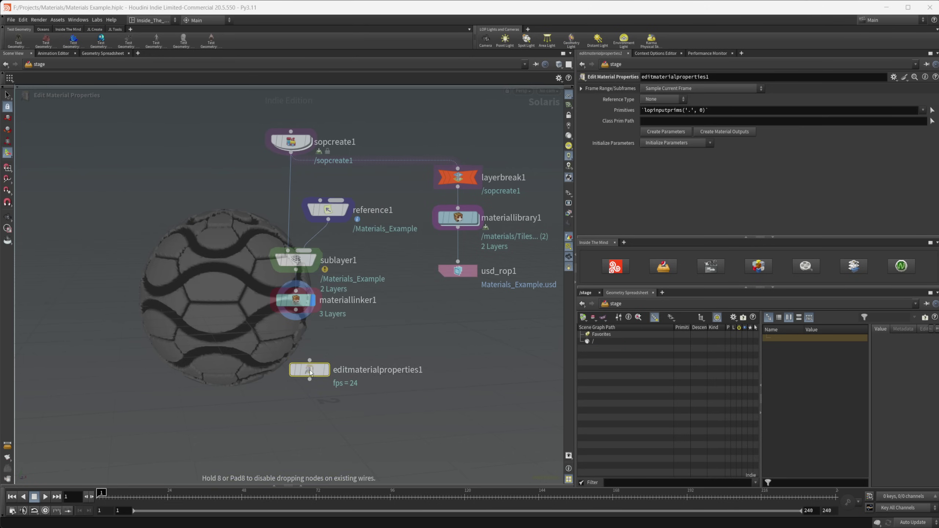
{"action": "mouse_move", "coordinate": [296, 310]}
{"action": "left_mouse_down"}
{"action": "mouse_move", "coordinate": [308, 345]}
{"action": "mouse_move", "coordinate": [296, 310]}
{"action": "left_mouse_up"}
{"action": "left_click_drag", "start_coordinate": [308, 369], "coordinate": [294, 364]}
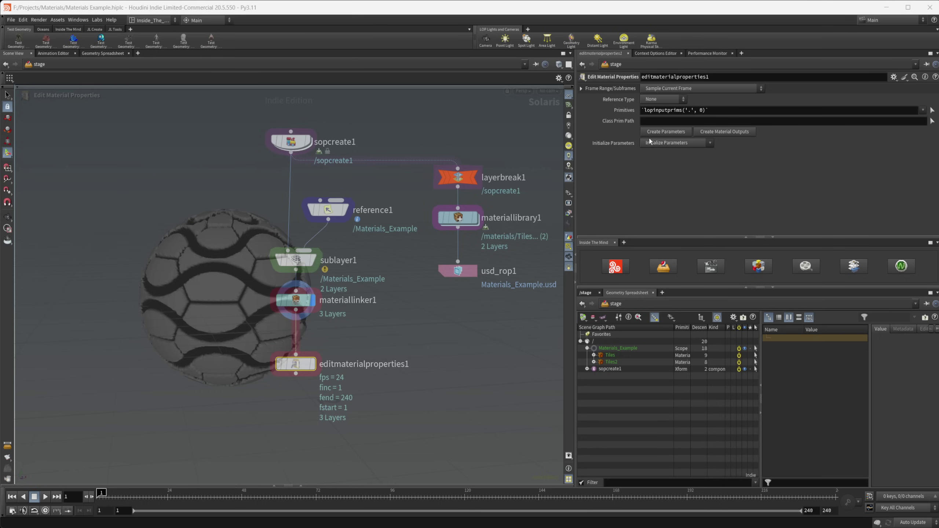
{"action": "left_click_drag", "start_coordinate": [311, 364], "coordinate": [310, 350]}
{"action": "left_click", "coordinate": [312, 350]}
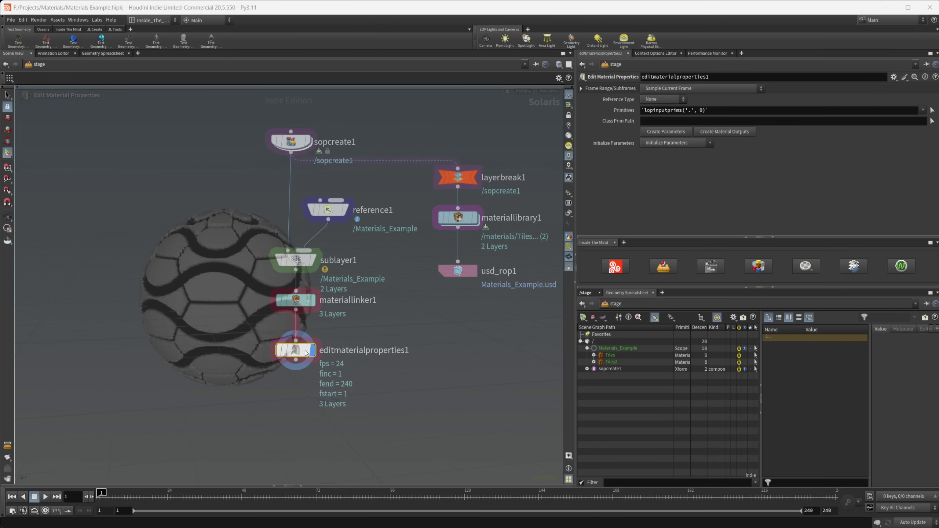
Set the new editmaterialproperties1's primitives to /Materials_Example/Tiles2 and initialize its Base_Color and Texture_Scale parameters
{"action": "left_click", "coordinate": [611, 362]}
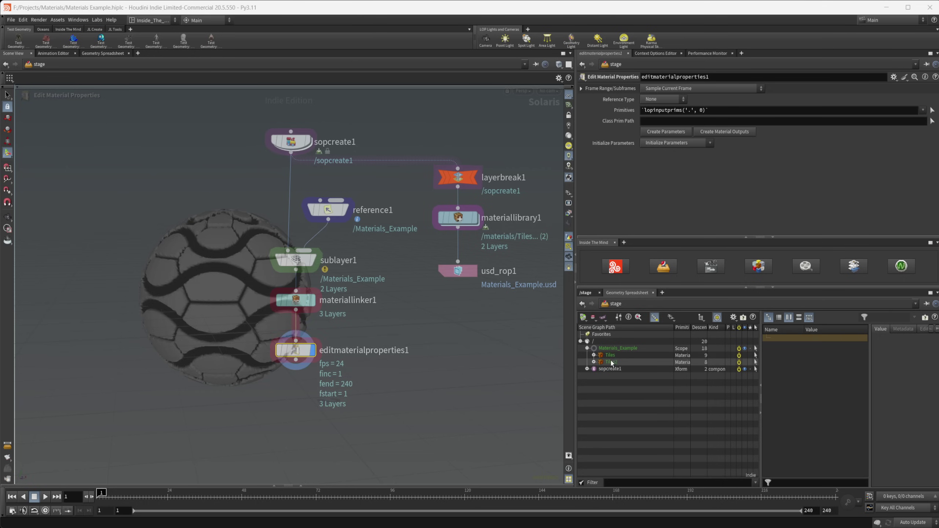
{"action": "left_click_drag", "start_coordinate": [625, 365], "coordinate": [708, 113]}
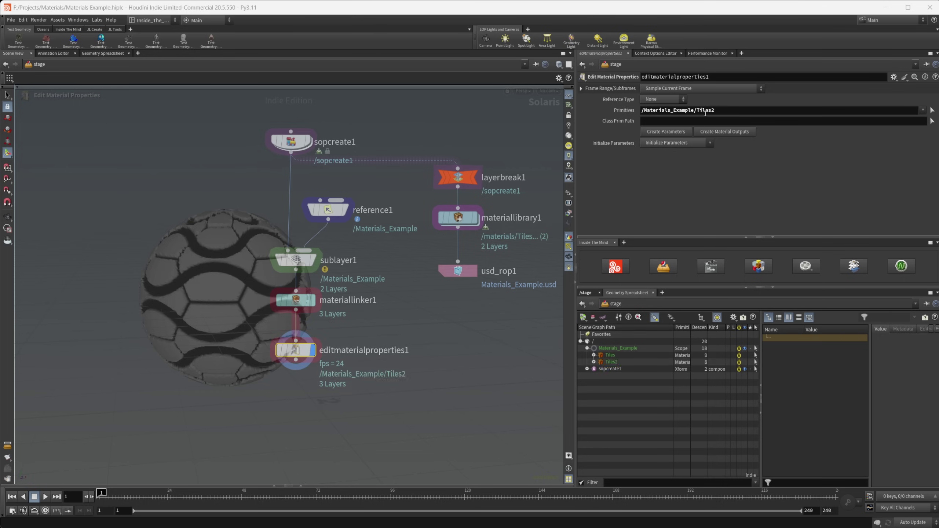
{"action": "left_click", "coordinate": [701, 143]}
{"action": "left_click", "coordinate": [763, 151]}
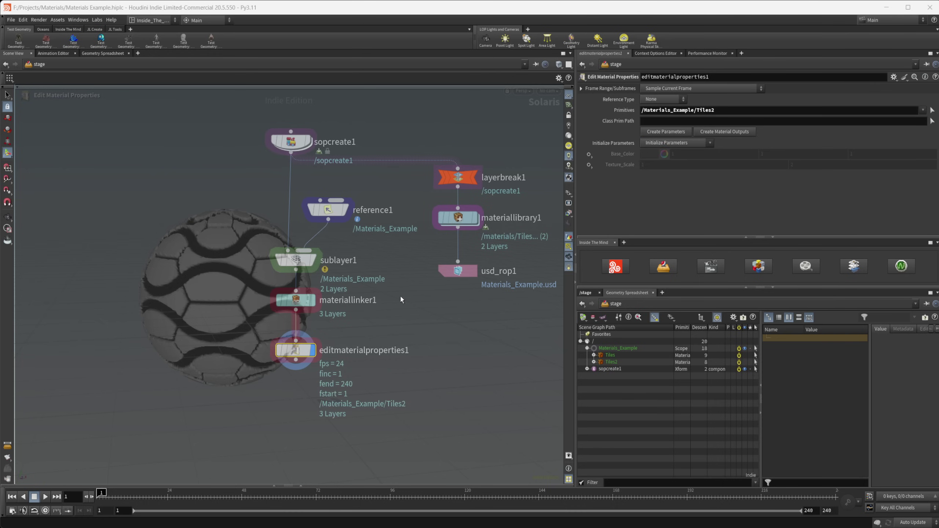
Examine the exposed parameters and shader network of Tiles2 inside materiallibrary1, and return to the stage network
{"action": "middle_click_drag", "start_coordinate": [438, 231], "coordinate": [416, 297]}
{"action": "double_click", "coordinate": [429, 284]}
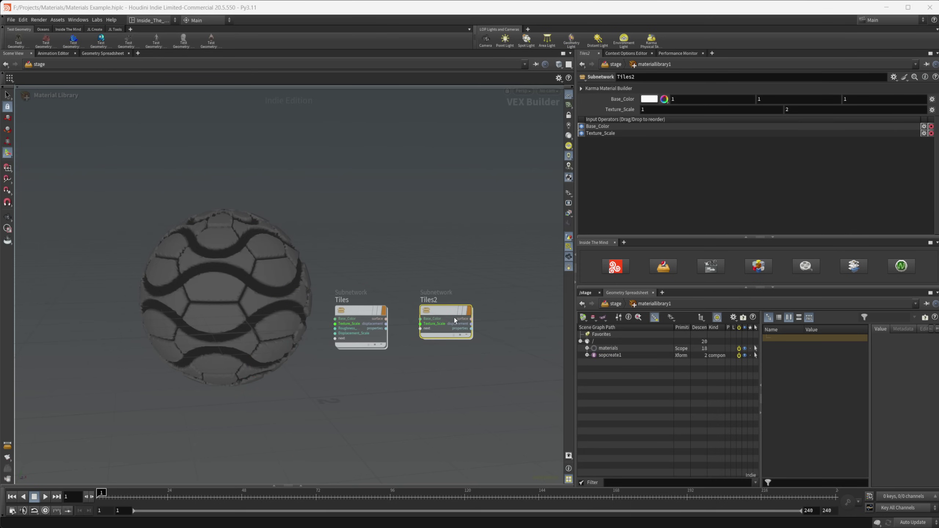
{"action": "scroll", "coordinate": [454, 317], "scroll_direction": "up", "scroll_amount": 4}
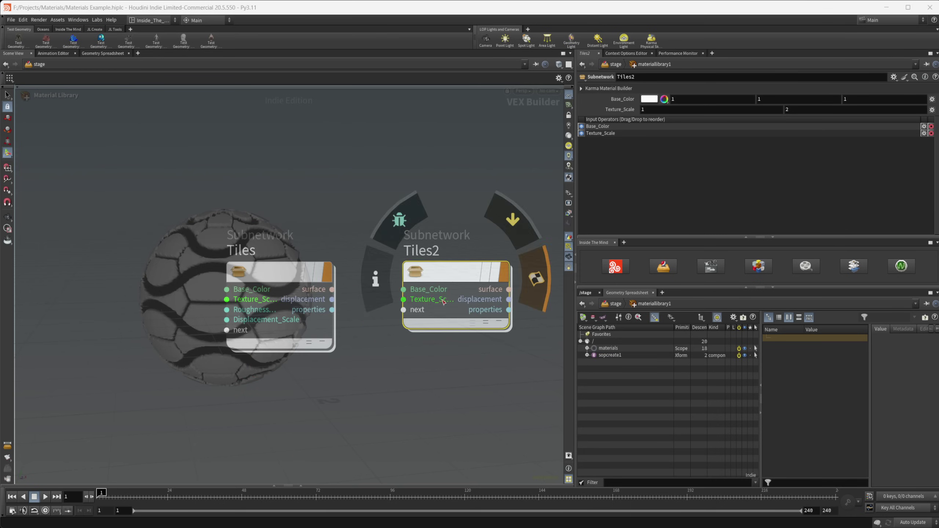
{"action": "double_click", "coordinate": [472, 284]}
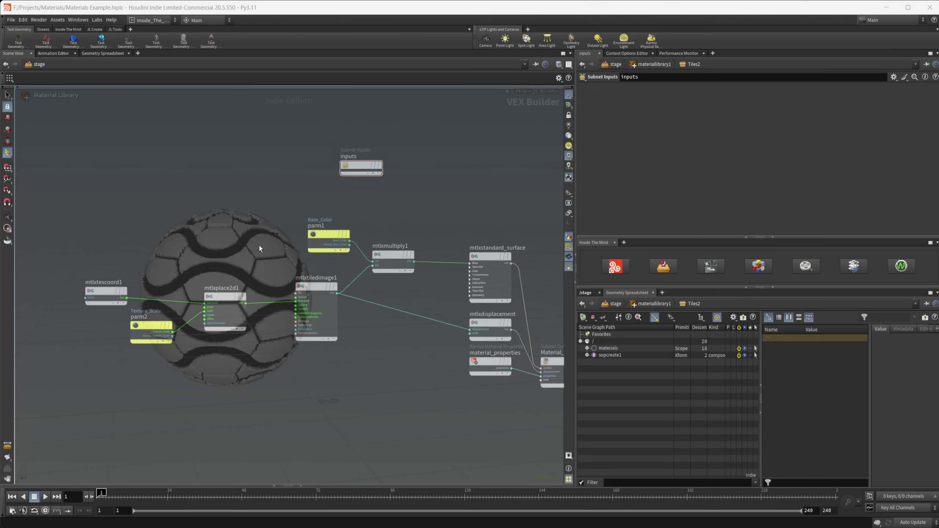
{"action": "key", "text": "u"}
{"action": "key", "text": "u"}
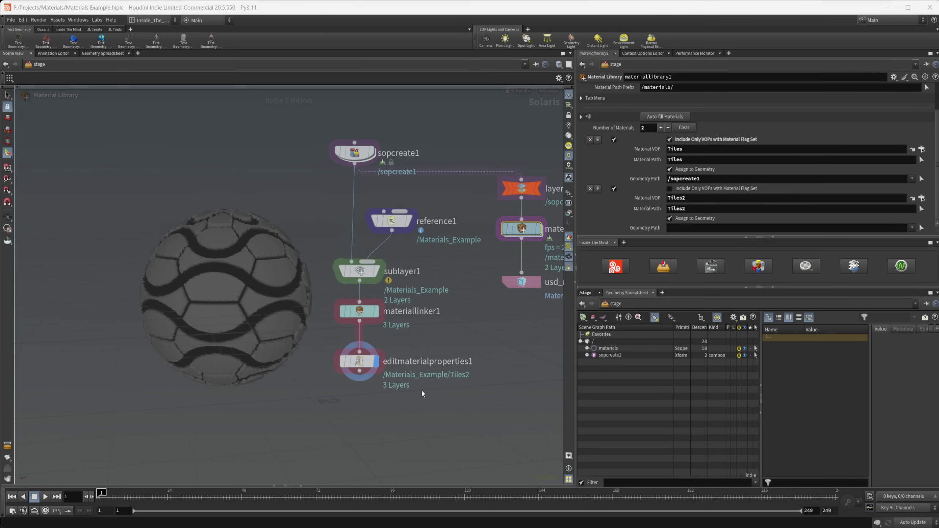
{"action": "scroll", "coordinate": [422, 392], "scroll_direction": "down", "scroll_amount": 3}
{"action": "middle_click_drag", "start_coordinate": [453, 370], "coordinate": [422, 357]}
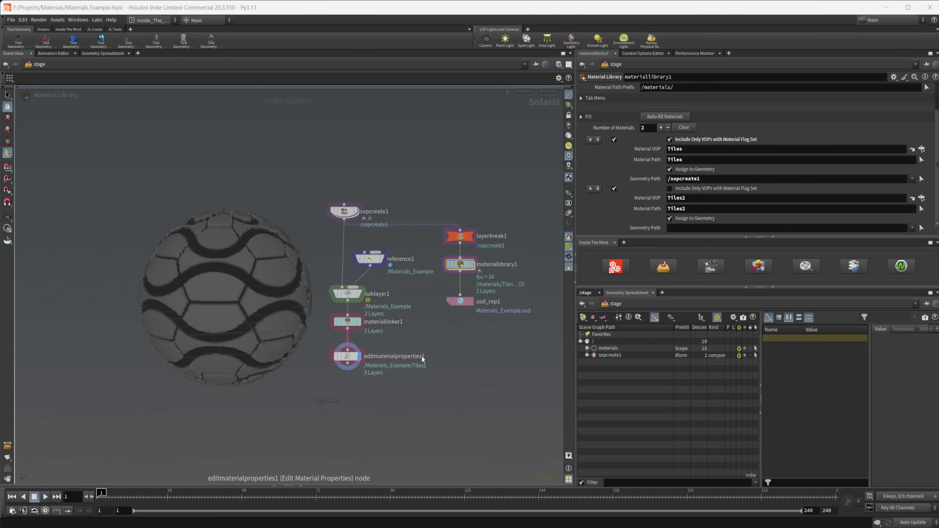